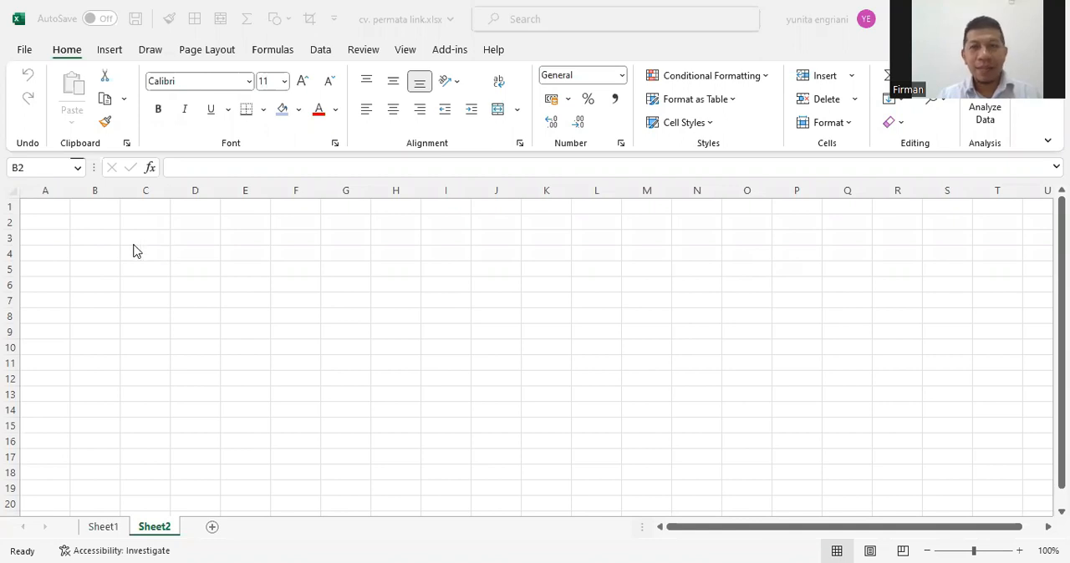
Enter the company title "CV. Permata Link" in cell B2 of Sheet2
click(217, 310)
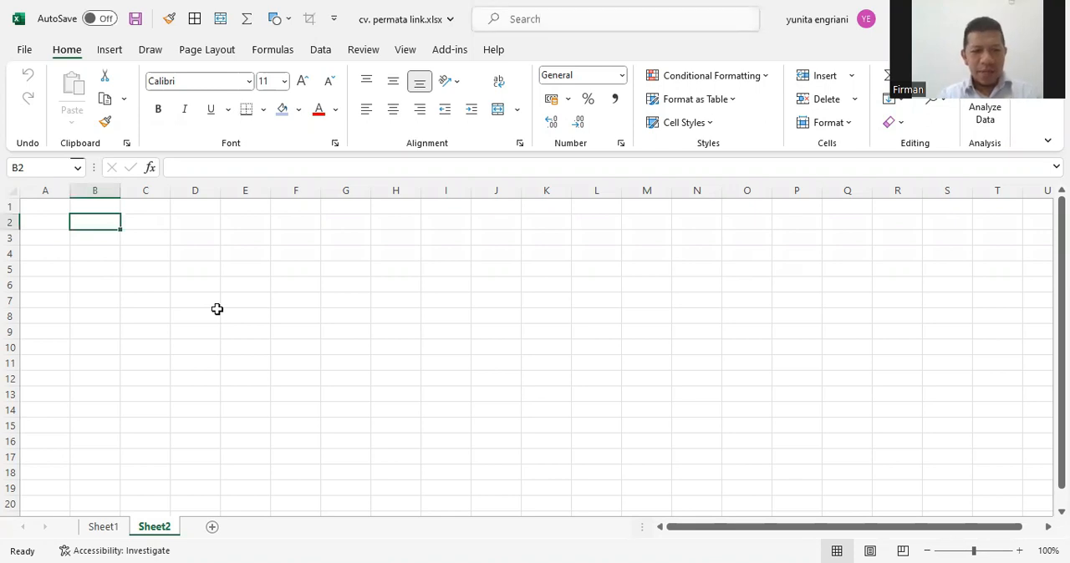
text(CV.)
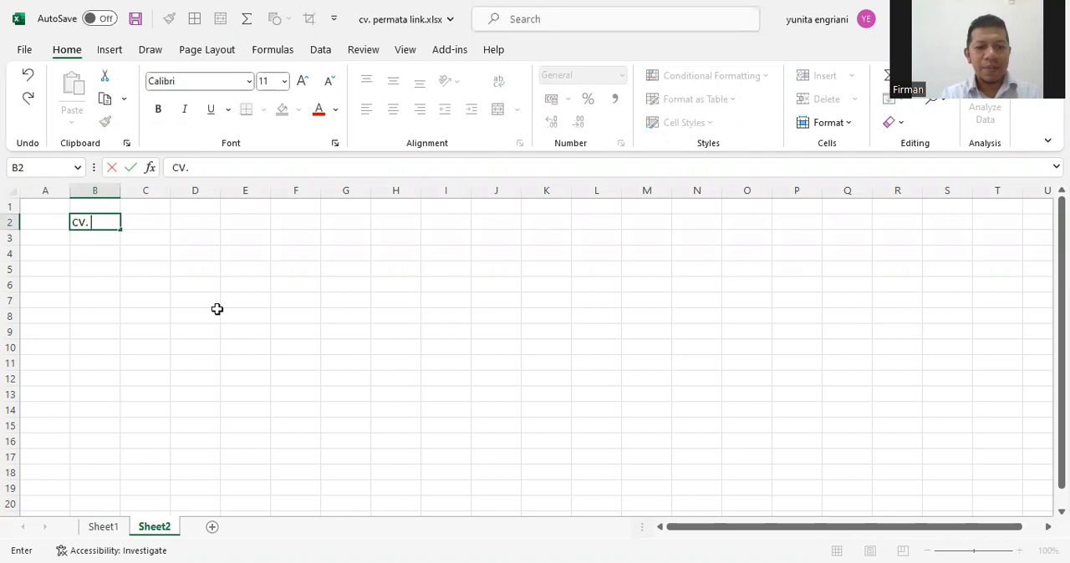
text( Permata )
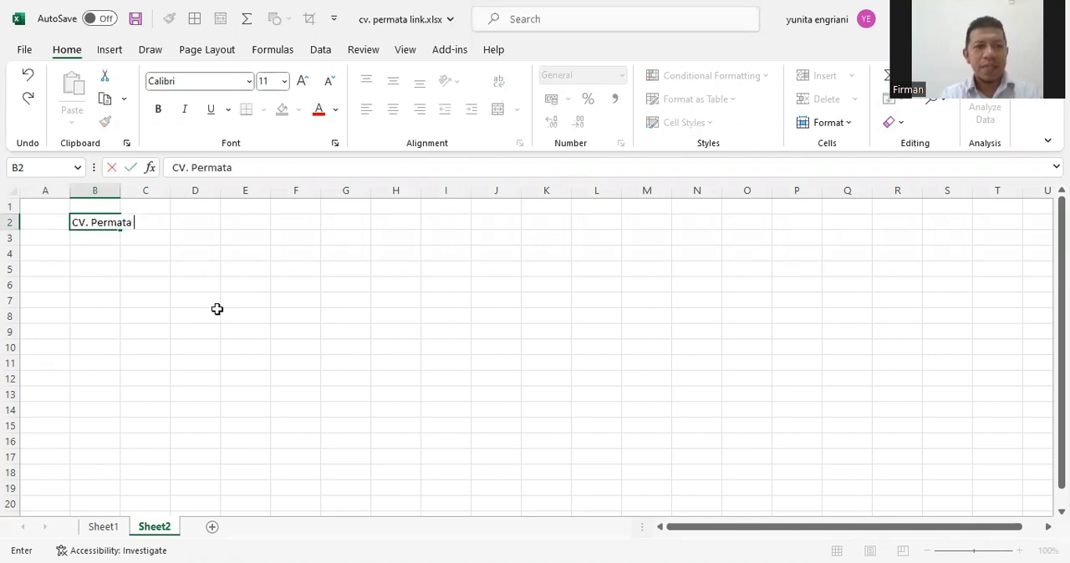
text(Link)
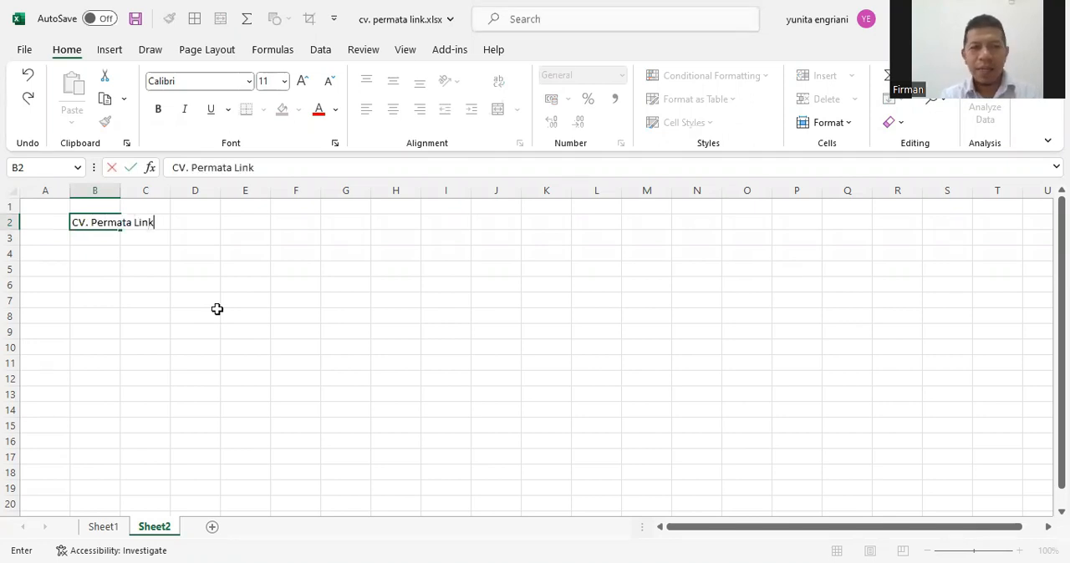
key(Return)
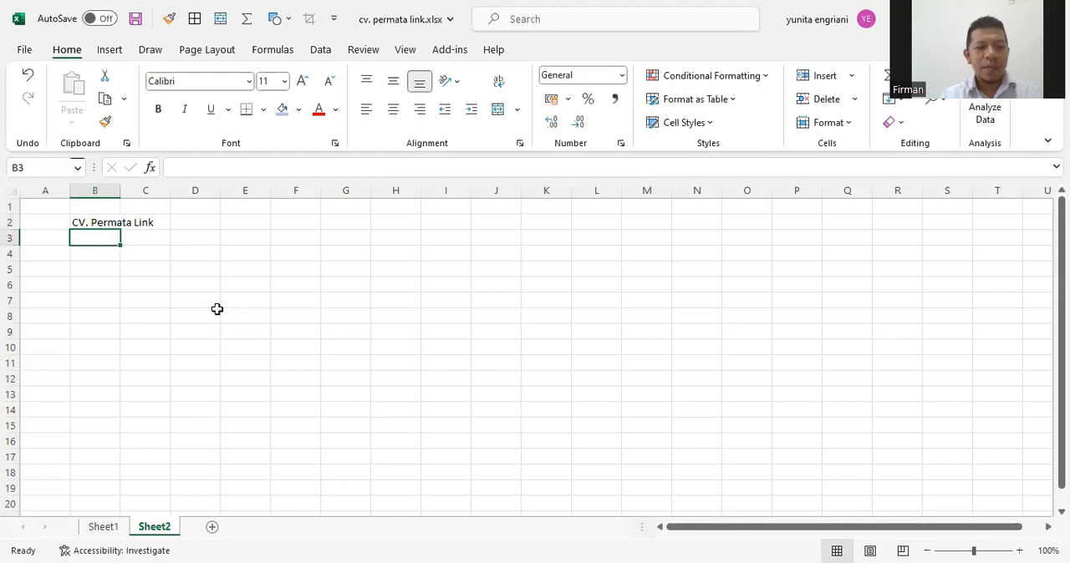
Enter the report title "Laporan Penjualan hari Senin, Tanggal 30/01/2023" in cell B3
text(Laporan)
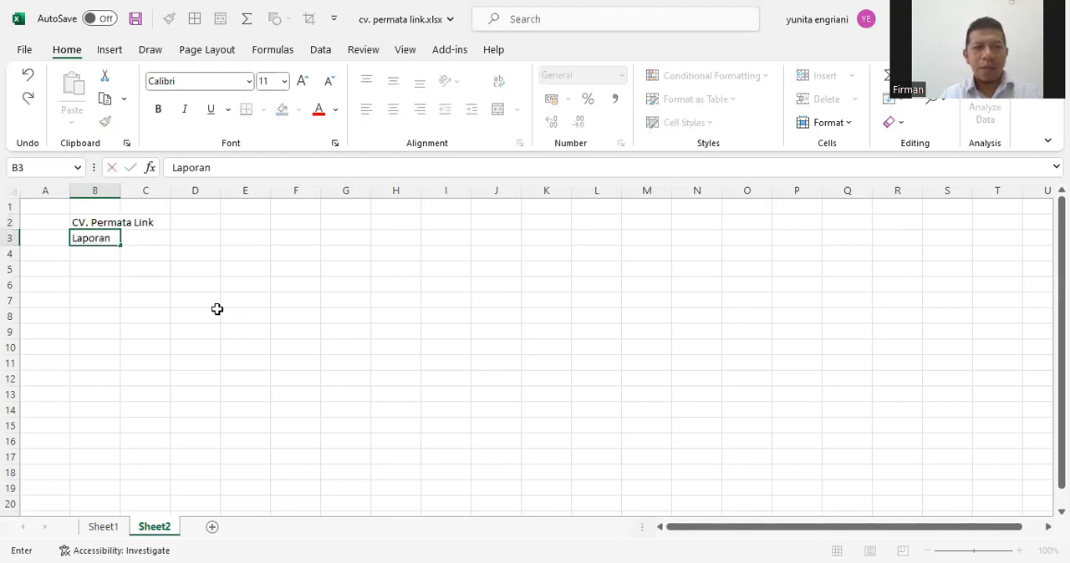
text( Penjualan)
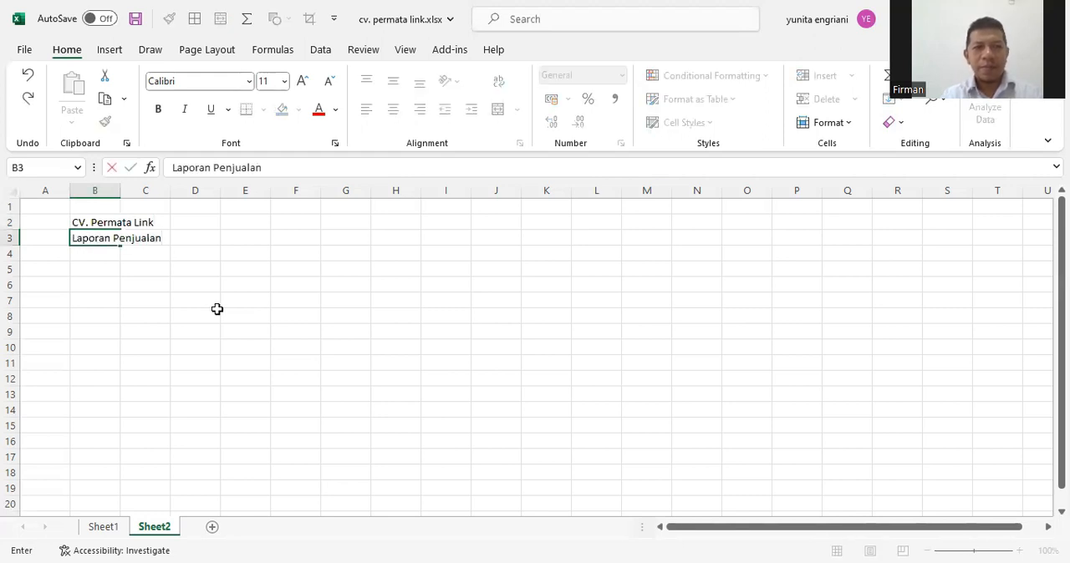
text( hari Senin)
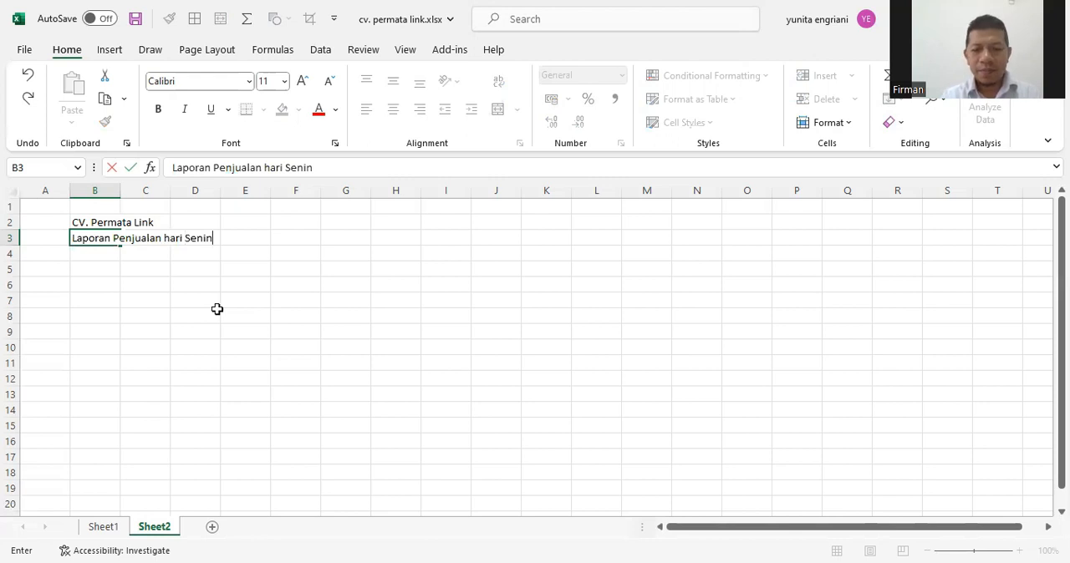
text(, Tanggal)
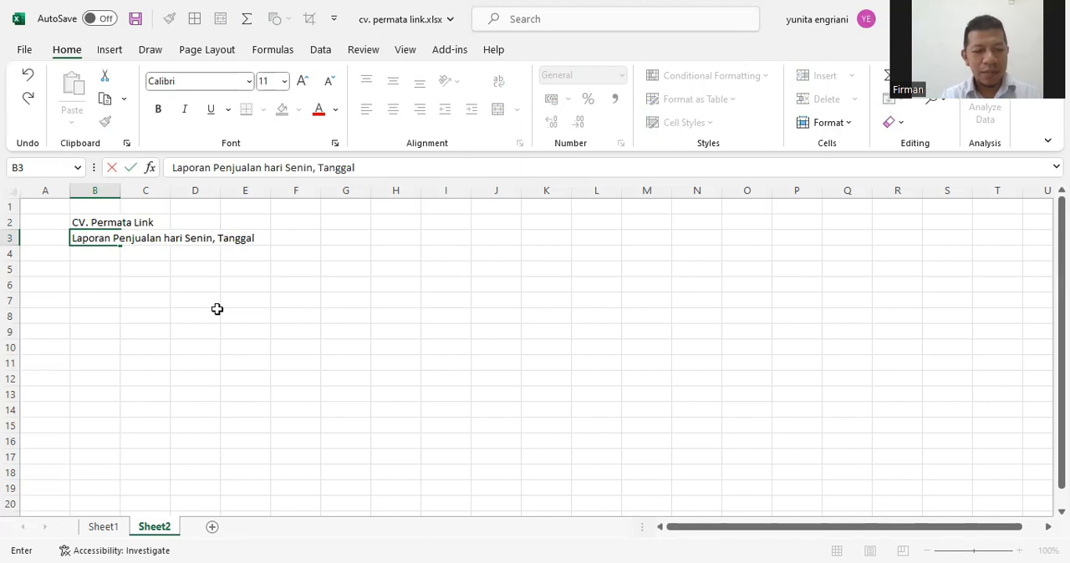
text(30/01/2023)
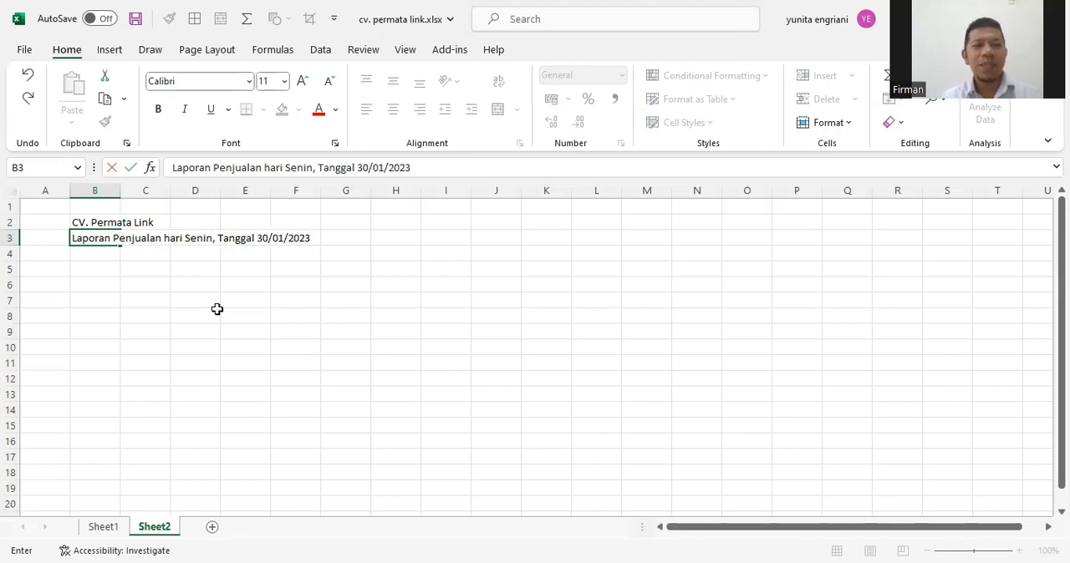
key(Return)
key(Return)
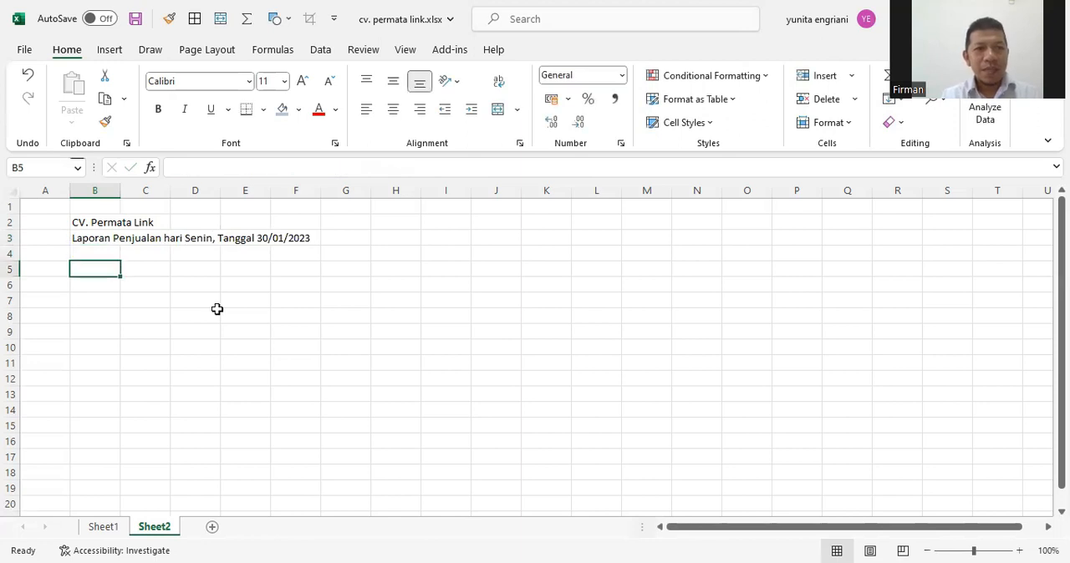
Add the table headings "No Urut" in B5 and "Produk" in C5, leaving row 4 empty
text(No)
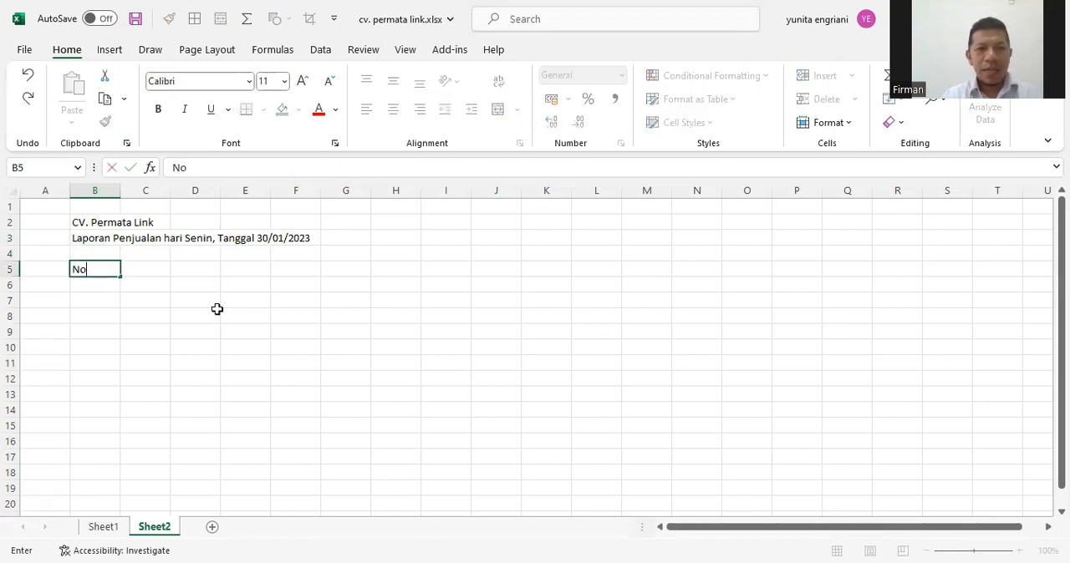
text( Urut)
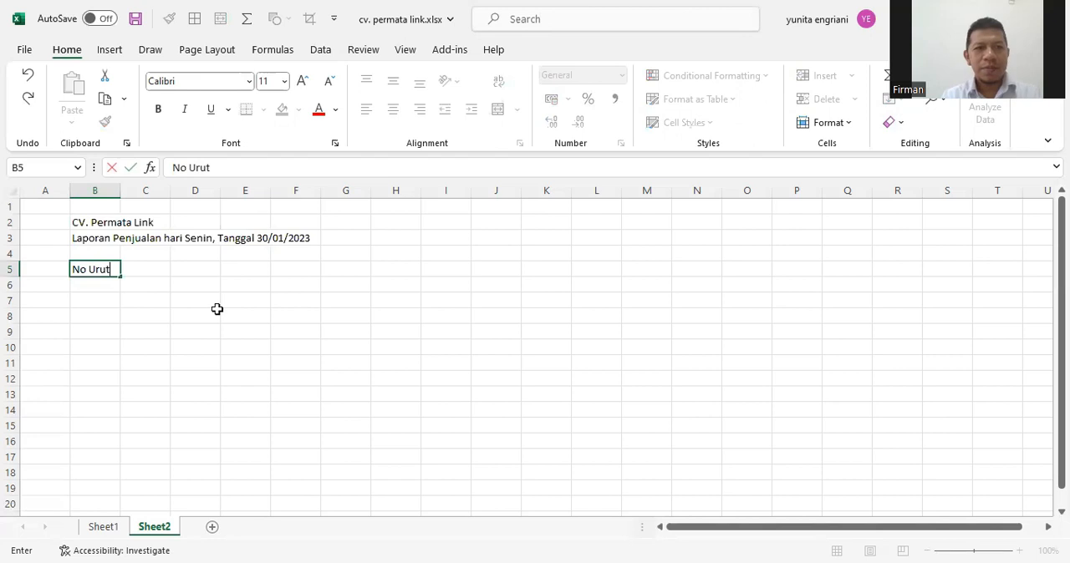
key(Tab)
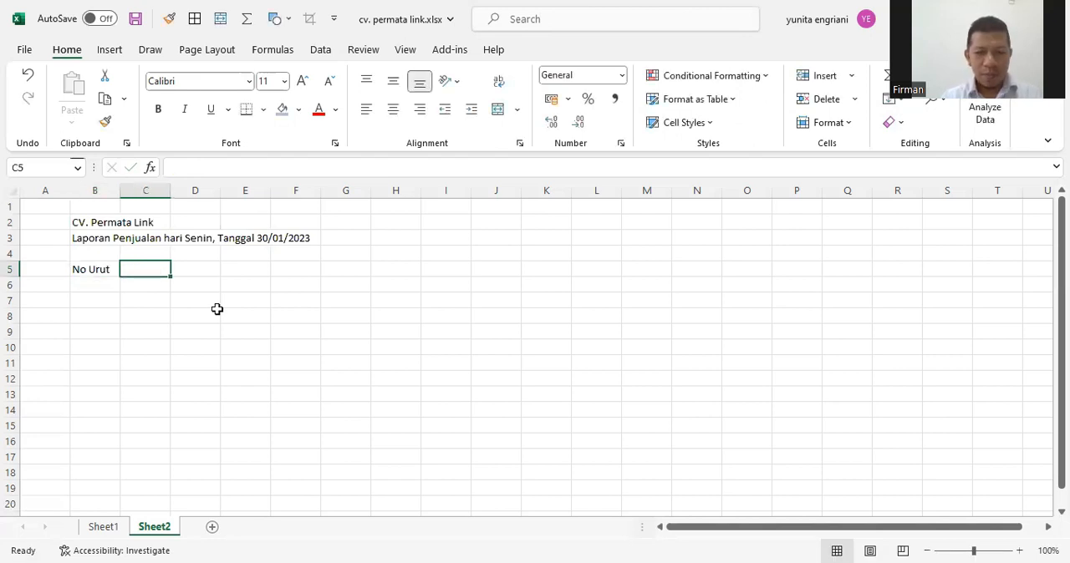
text(Produk)
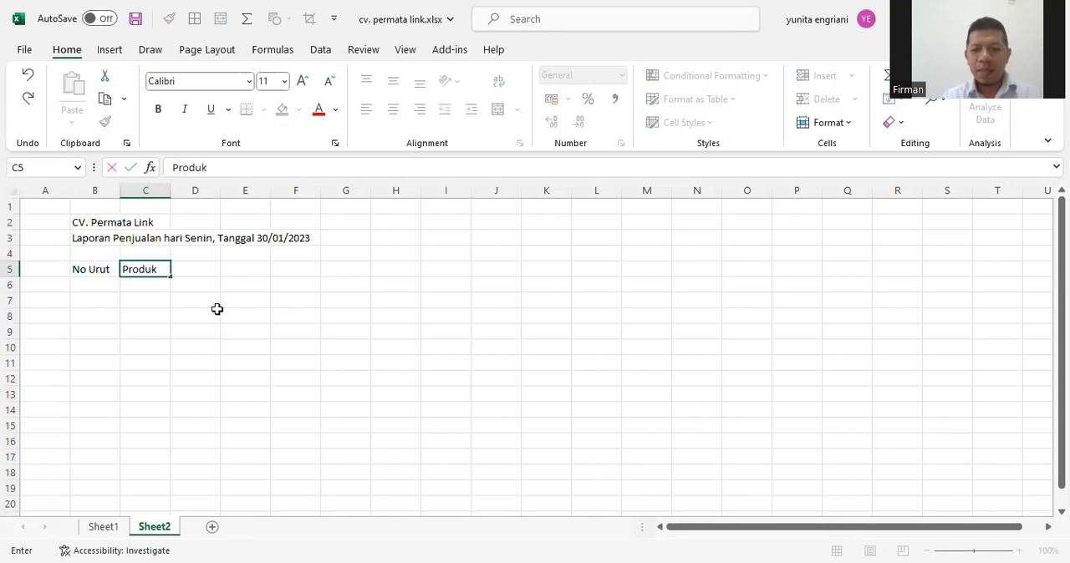
key(Return)
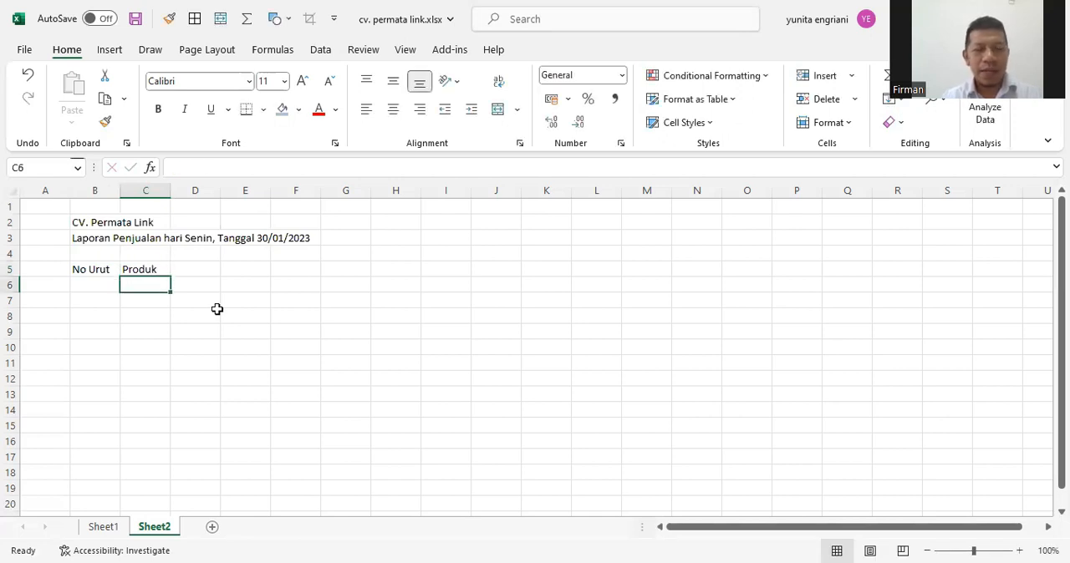
Fill in the Produk sub-headings "Nama", "Kelompok" and "Satuan" in cells C6 to E6
text(Nama)
key(Tab)
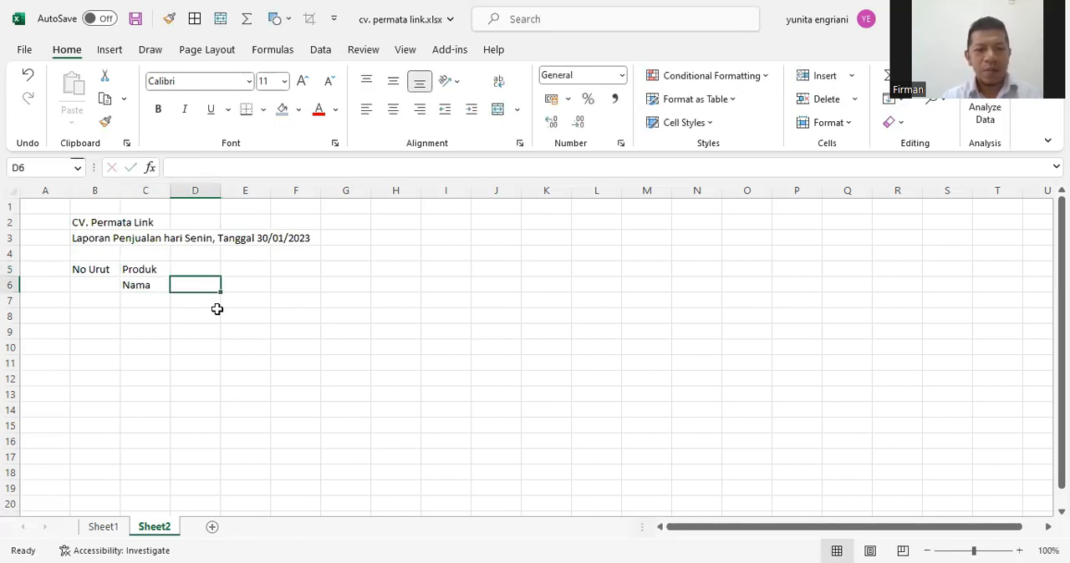
text(Kelompo)
key(BackSpace)
key(BackSpace)
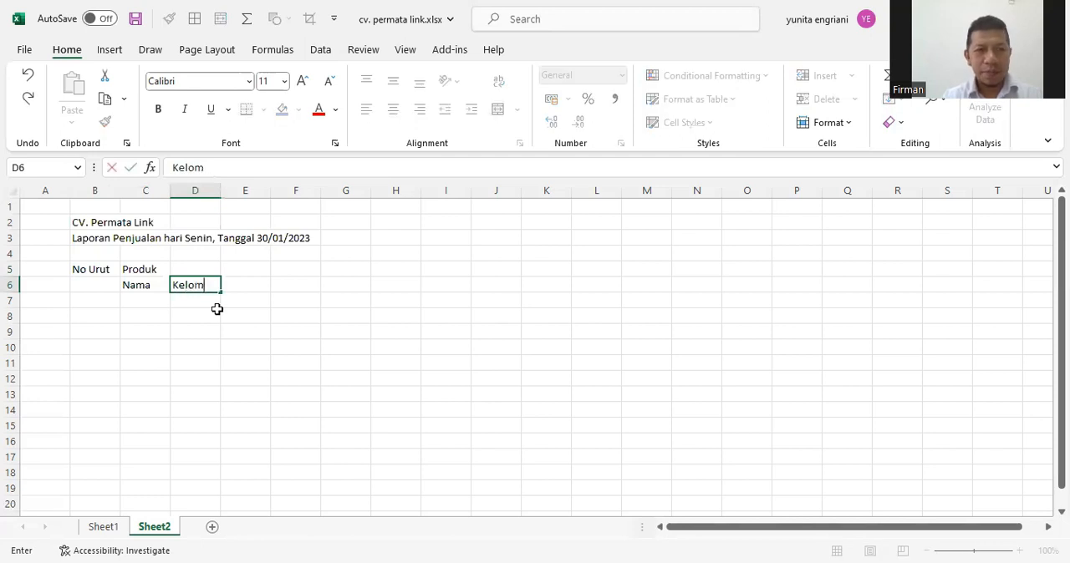
text(pok)
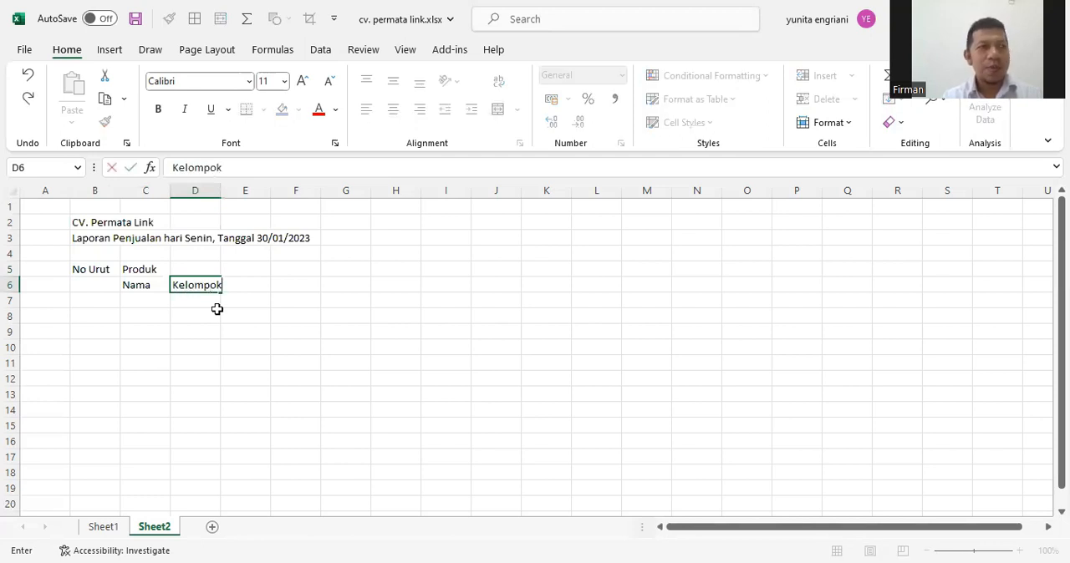
key(Tab)
text(Satuan)
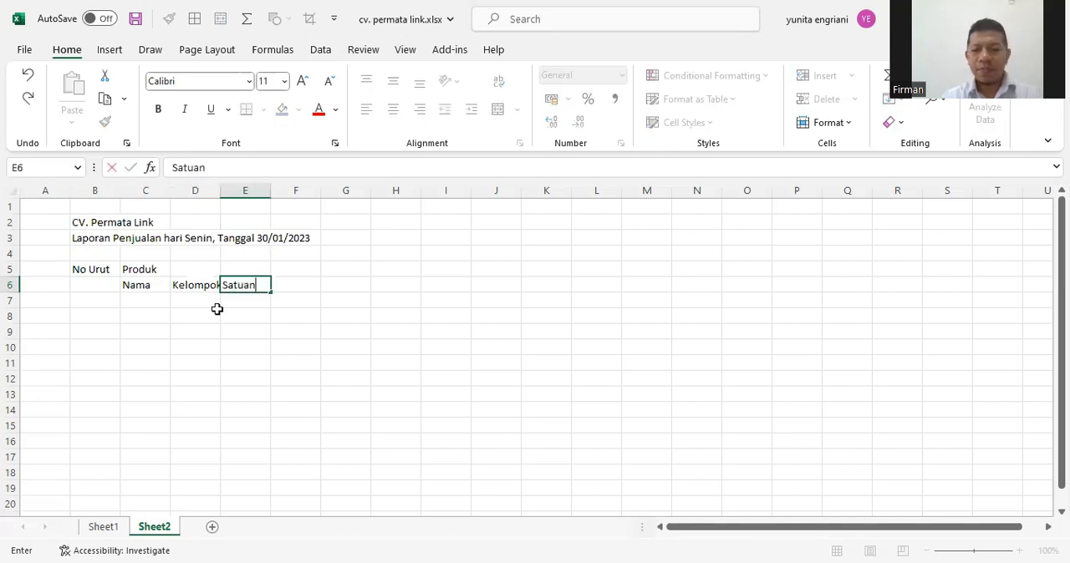
key(Tab)
Add the headings "Jumlah" in F5 and "Harga Awal" in G5
key(Up)
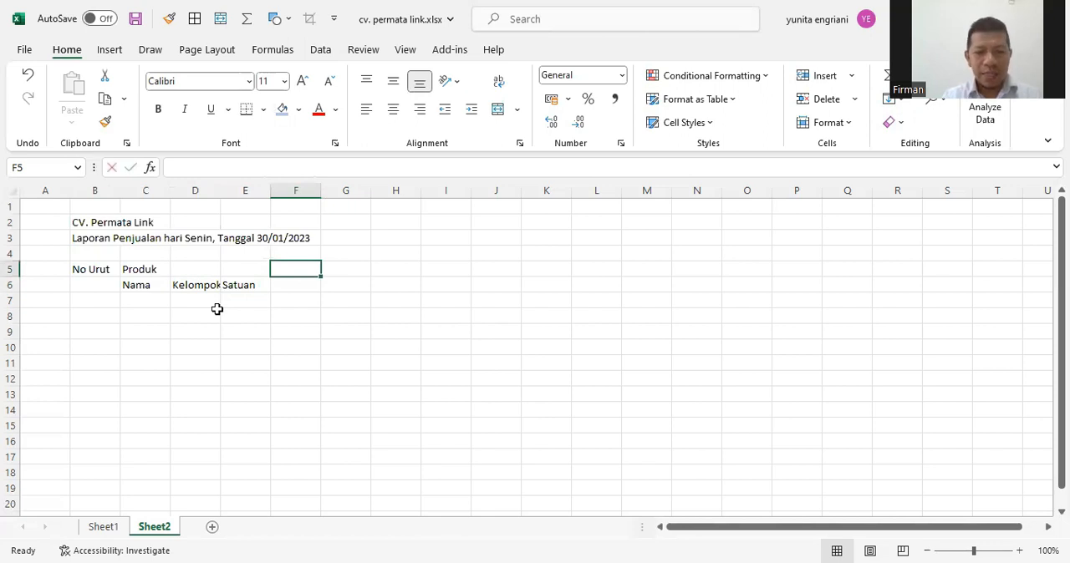
text(Jumlah)
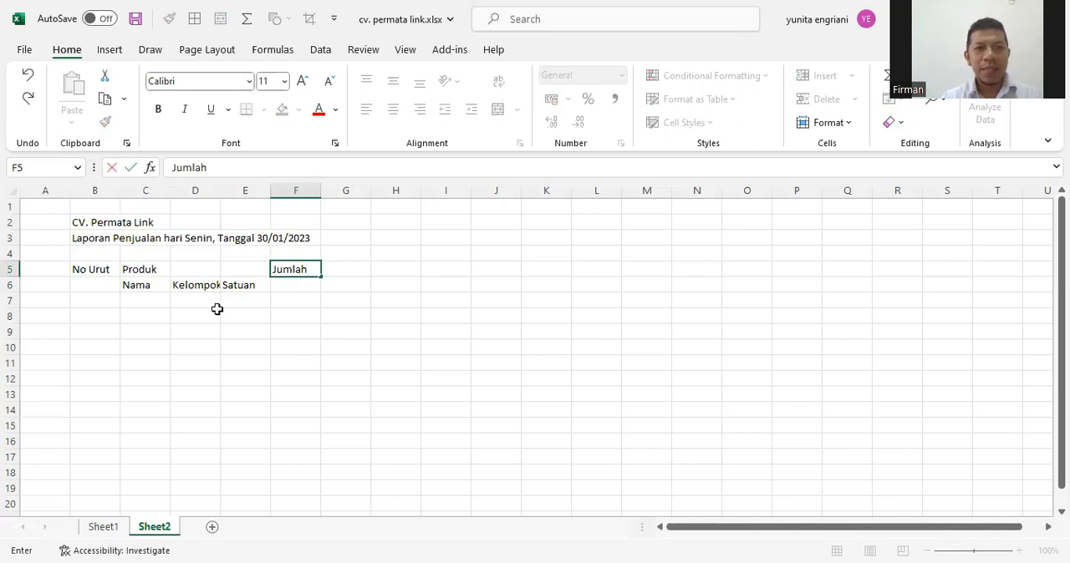
key(Tab)
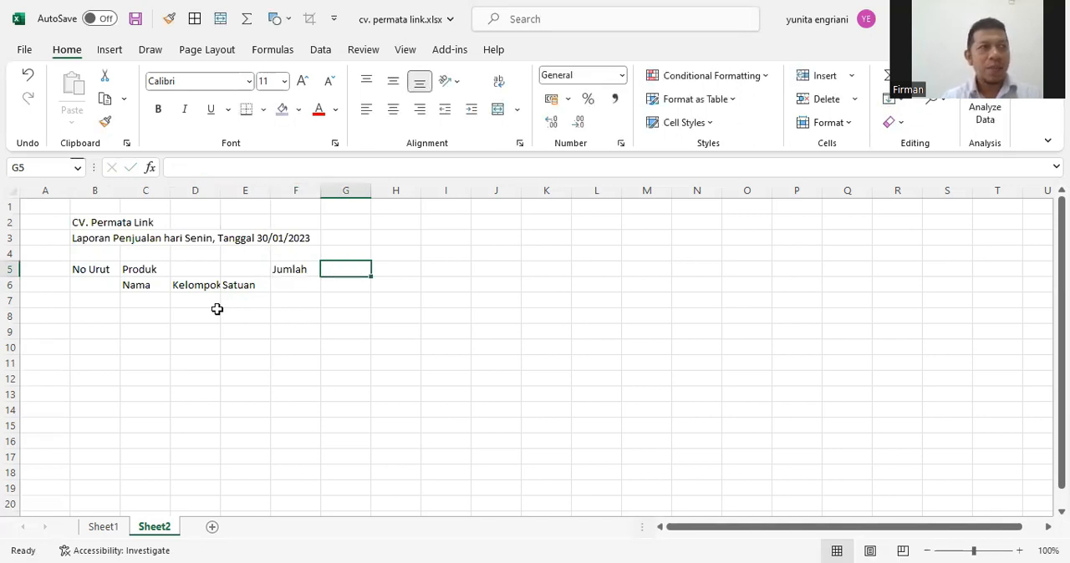
text(Harga)
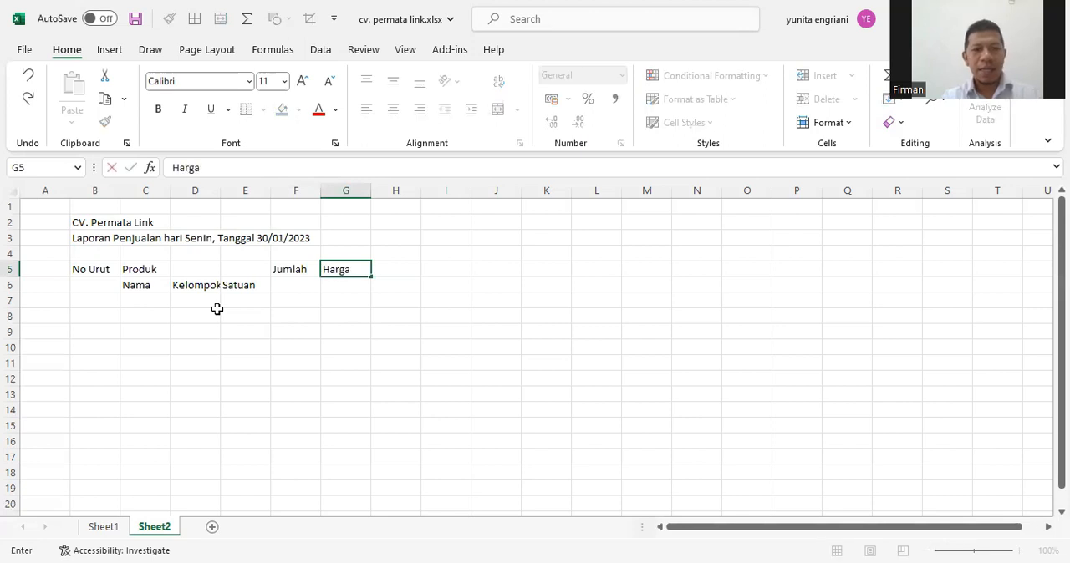
text( Awal)
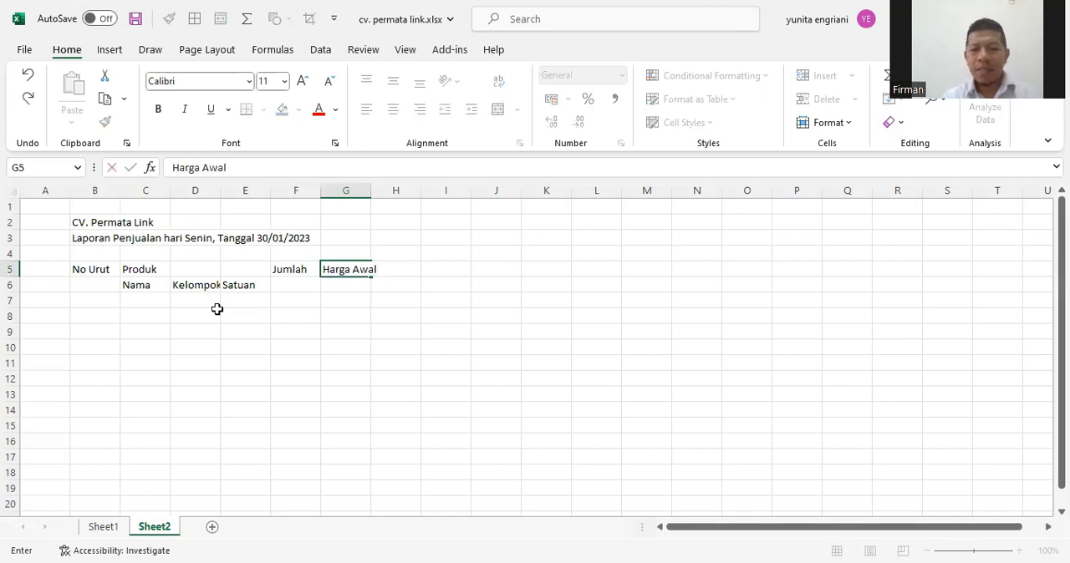
key(Return)
Enter the Harga Awal sub-headings "Satuan" in G6 and "Total" in H6
text(Satuan)
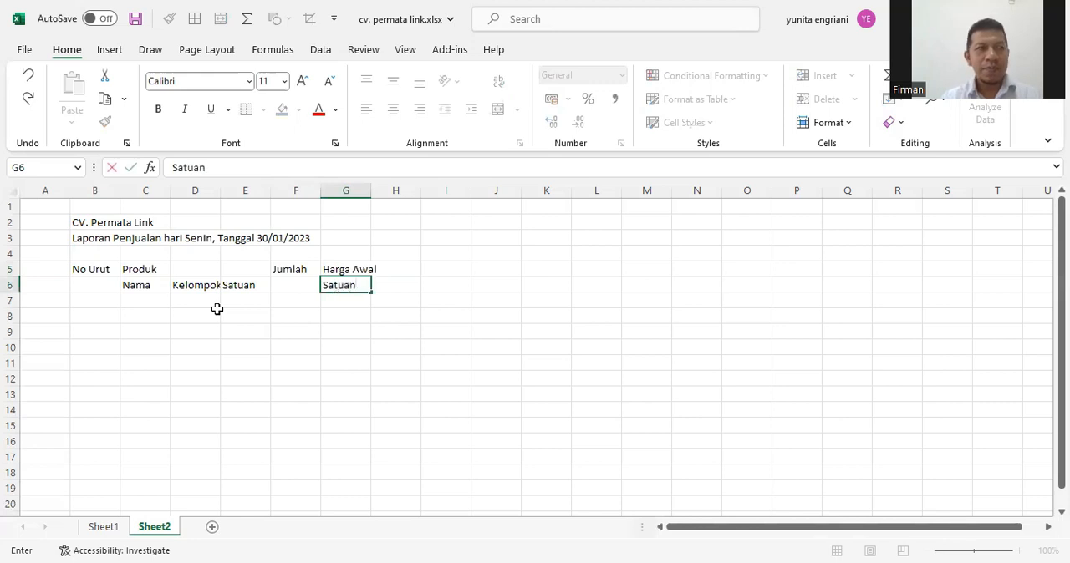
key(Tab)
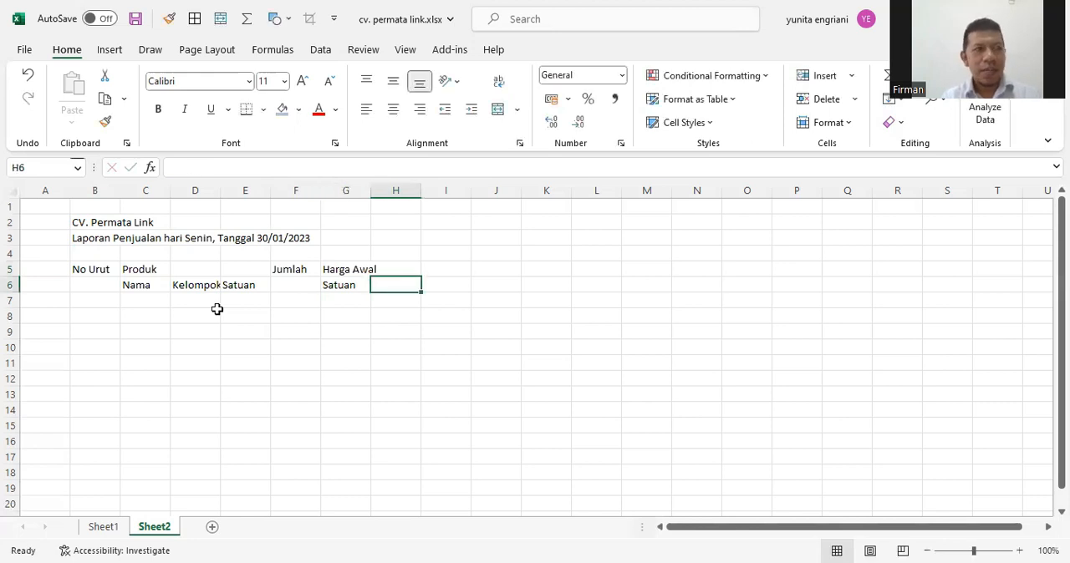
text(Totoal)
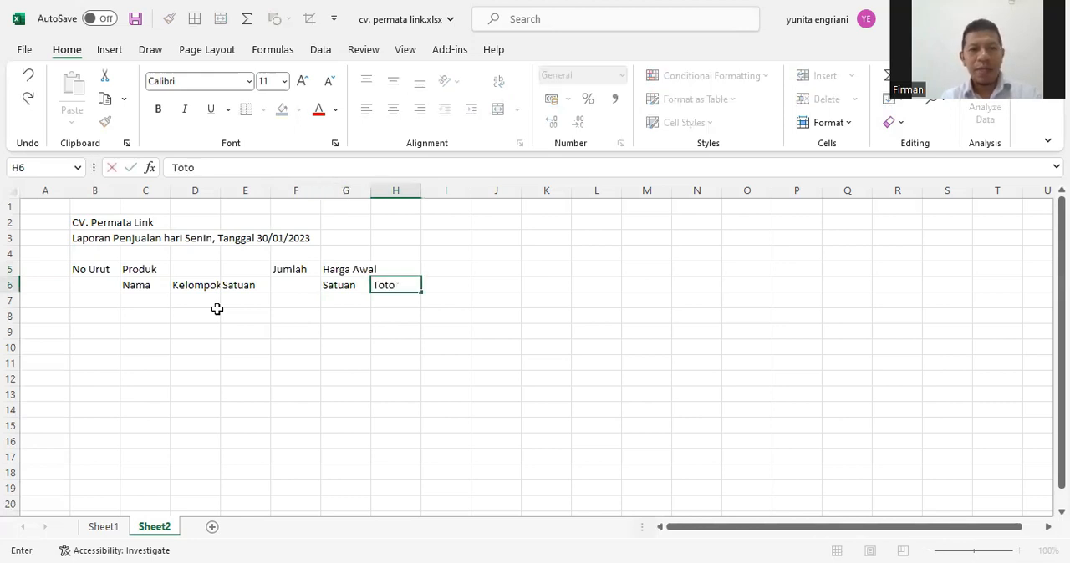
key(BackSpace)
key(BackSpace)
key(BackSpace)
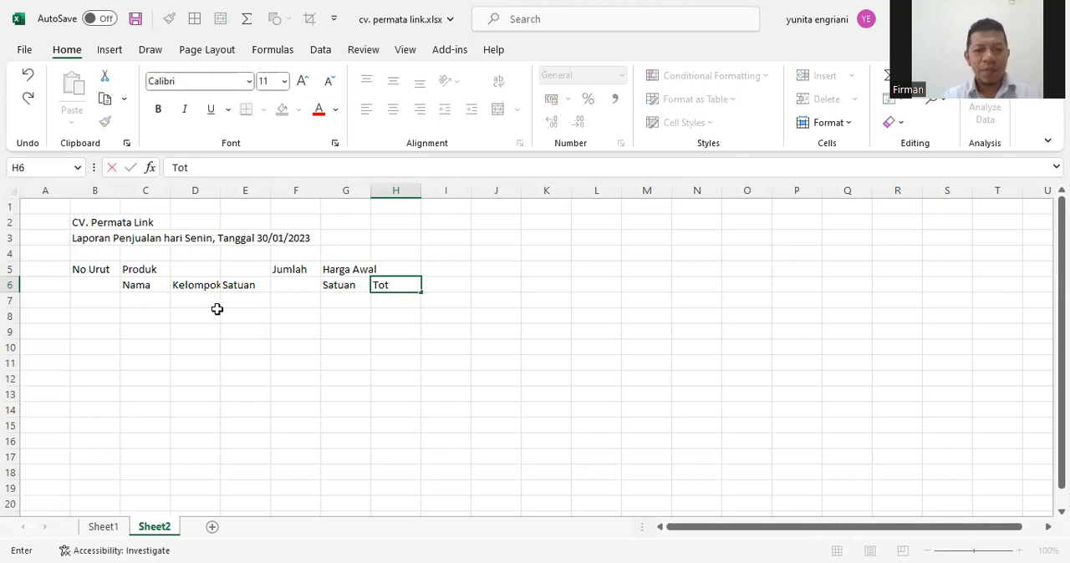
text(l)
key(BackSpace)
text(al)
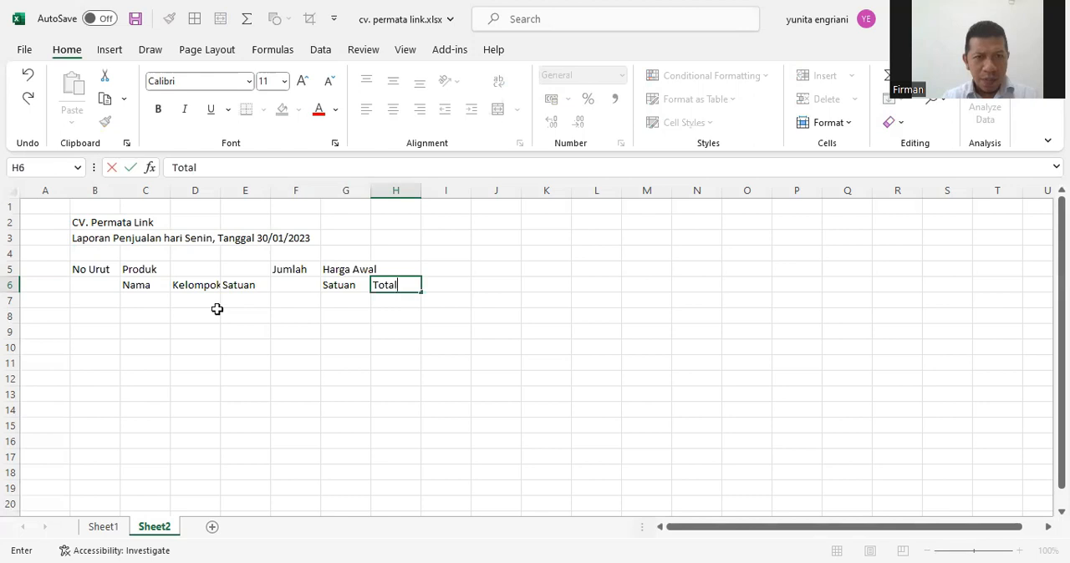
key(Up)
Add the heading "Diskon" in cell I5, next to Harga Awal
key(Right)
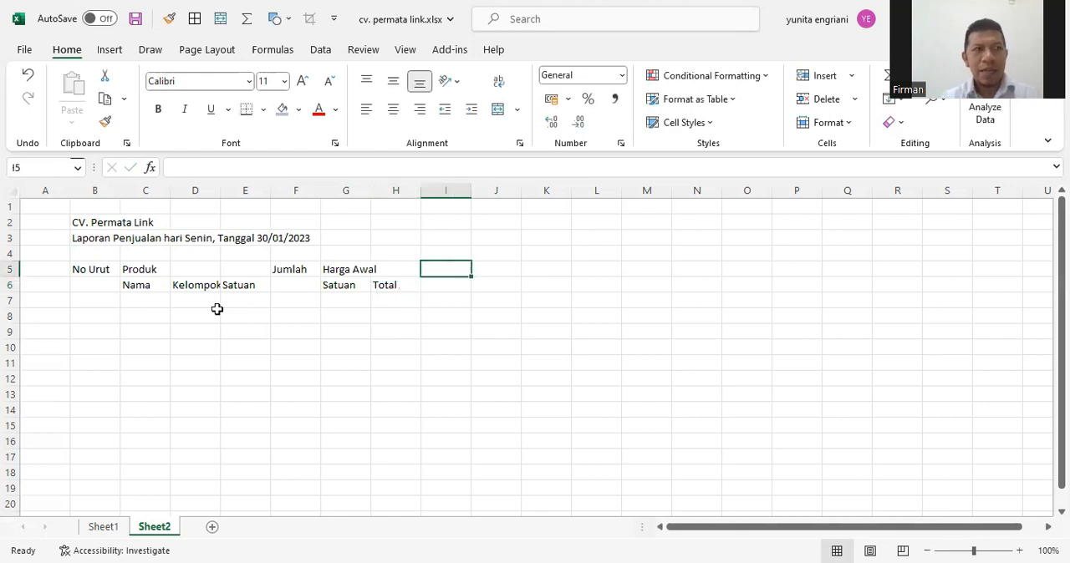
text(Diskon)
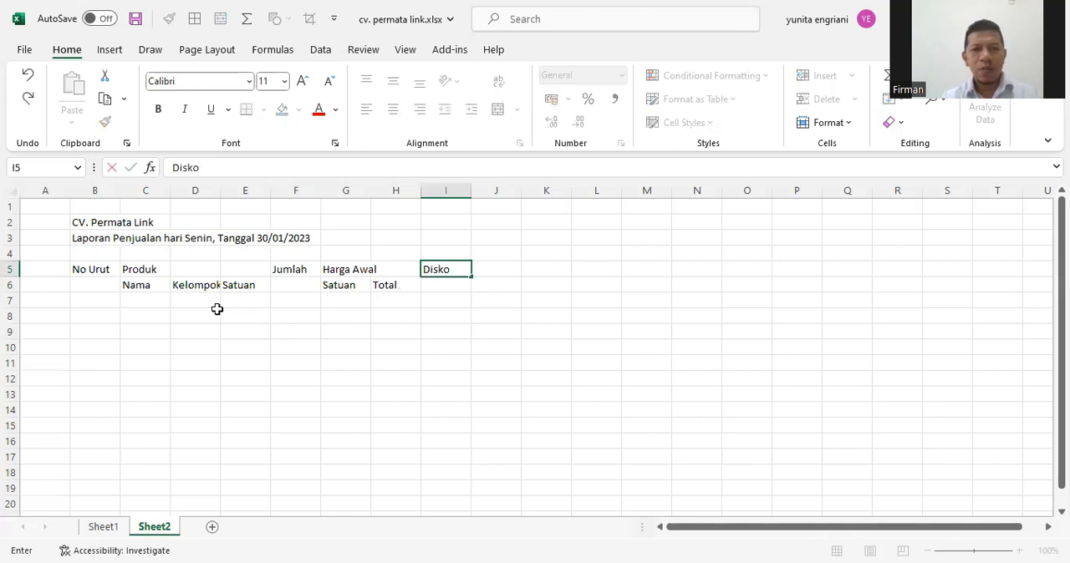
key(BackSpace)
text(n)
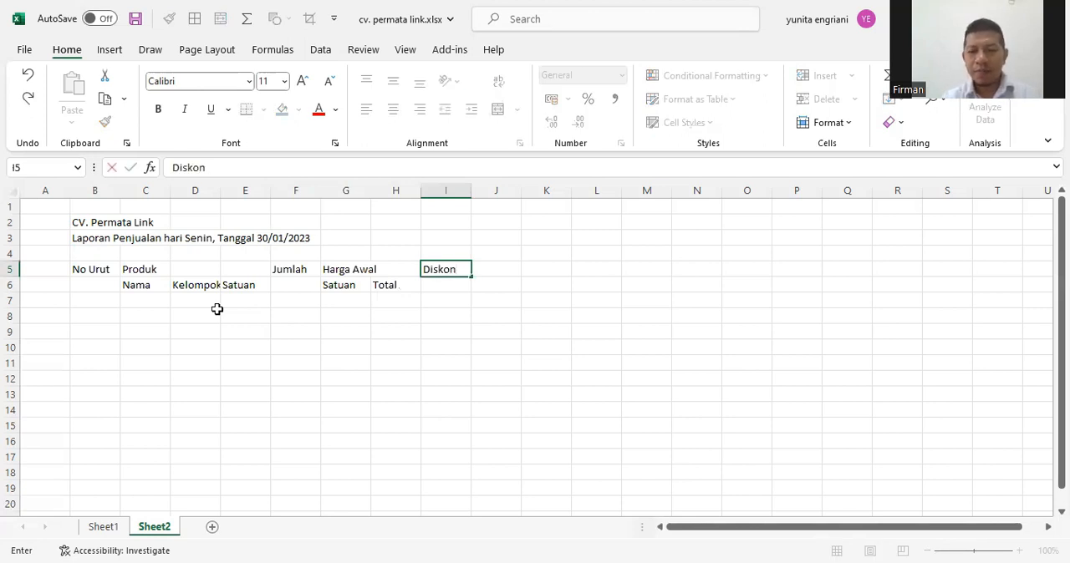
key(Return)
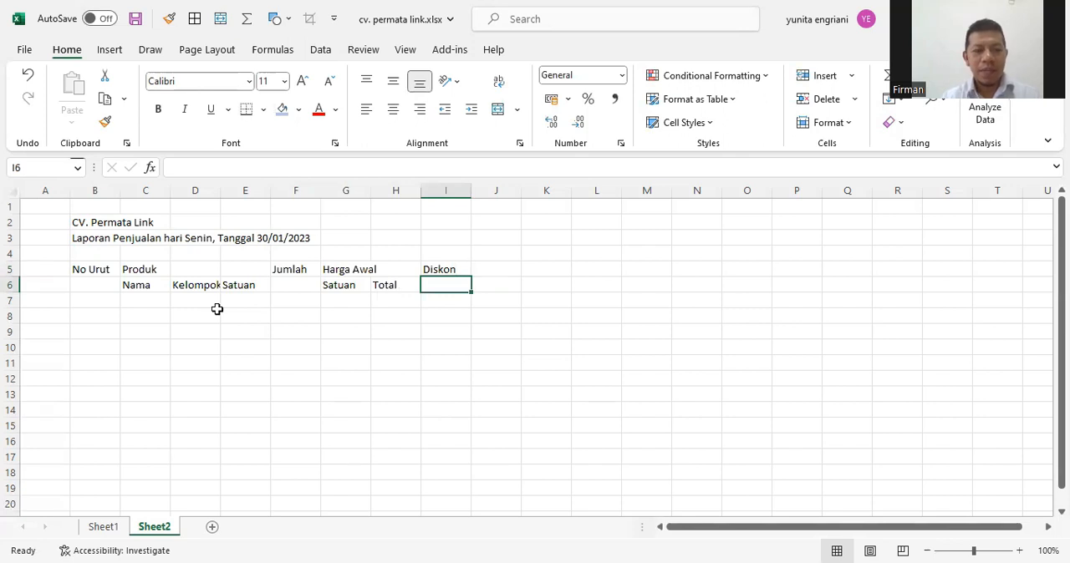
Enter the Diskon sub-headings "Persentase" in I6 and "Rupiah" in J6
text(Persentase)
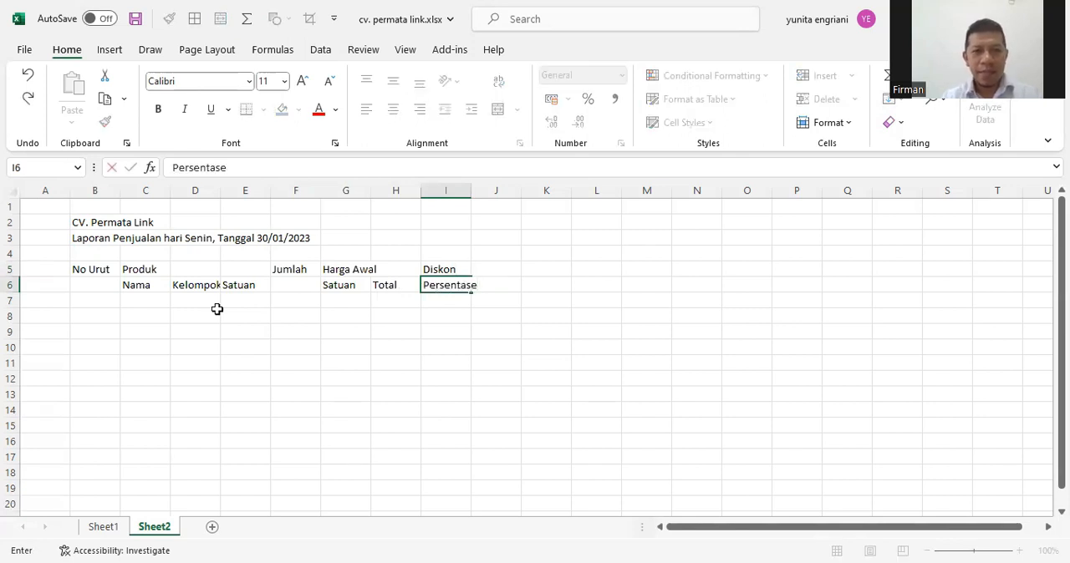
key(Tab)
text(R)
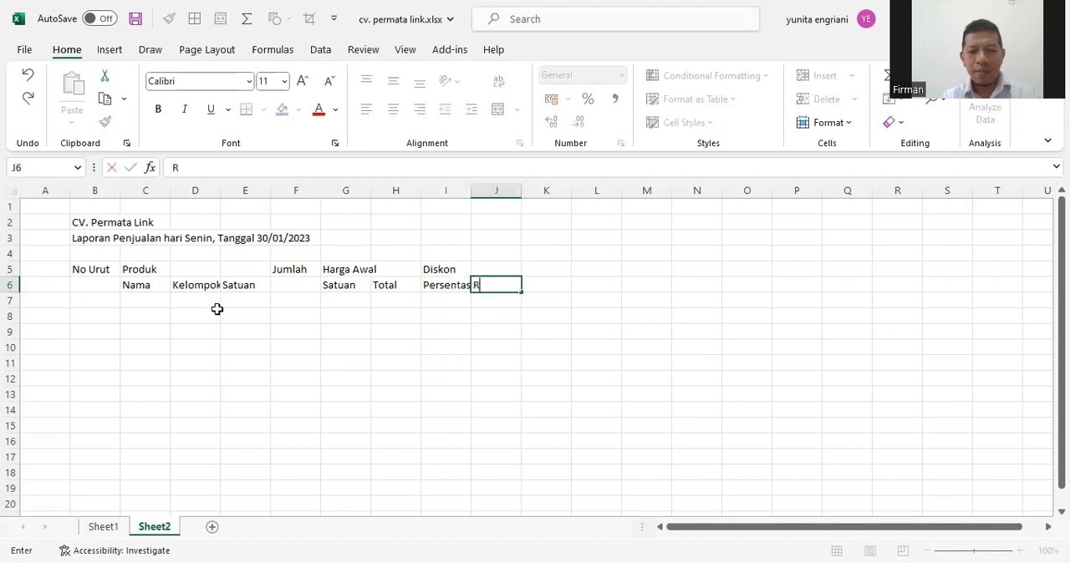
text(upiah)
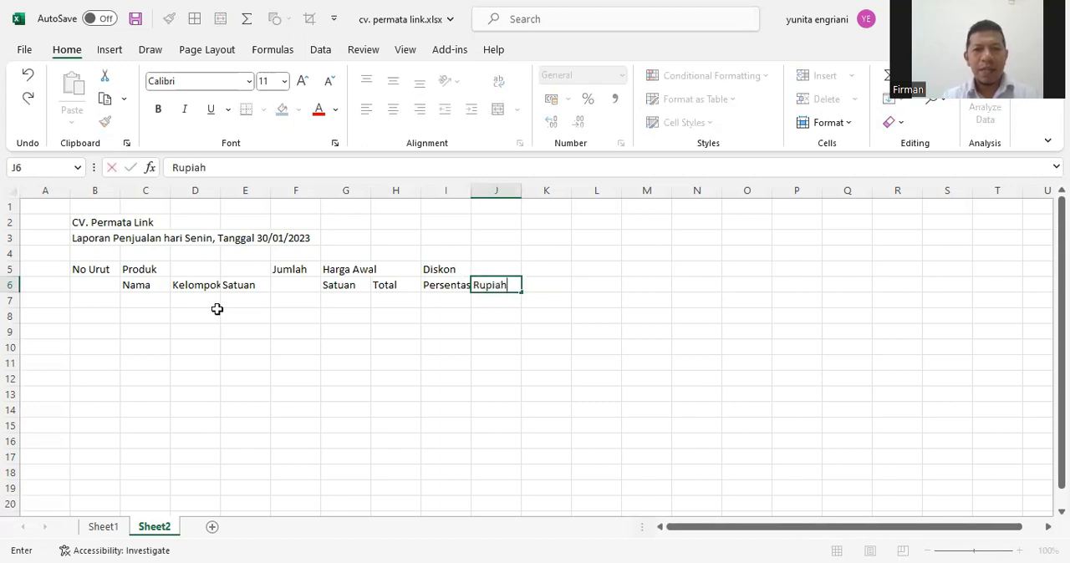
key(Tab)
Add the last column heading "Harga Akhir" in cell K5
key(Up)
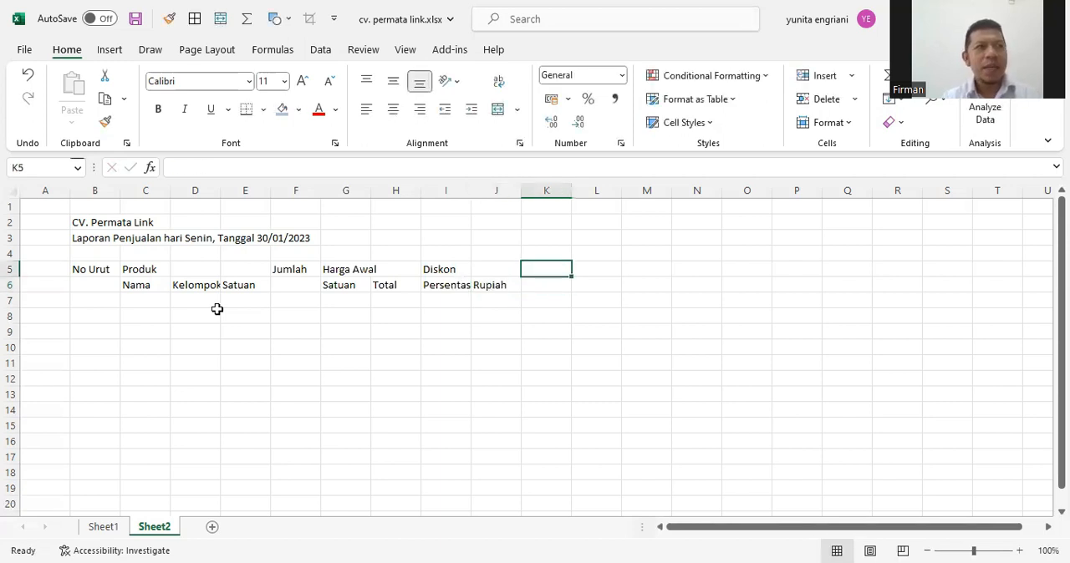
text(harga)
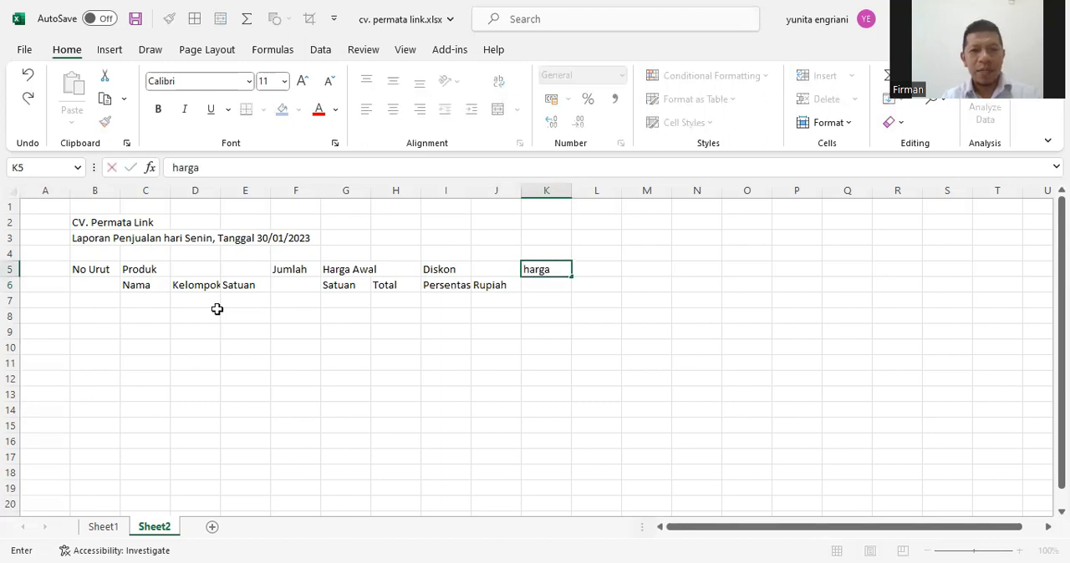
key(BackSpace)
key(BackSpace)
key(BackSpace)
key(BackSpace)
key(BackSpace)
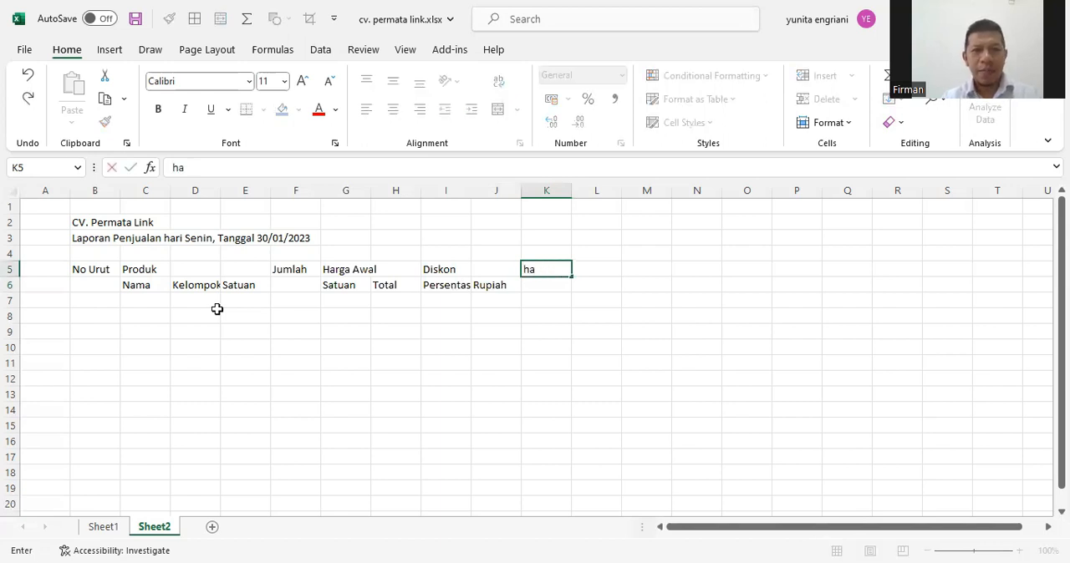
text(Harga Akhir)
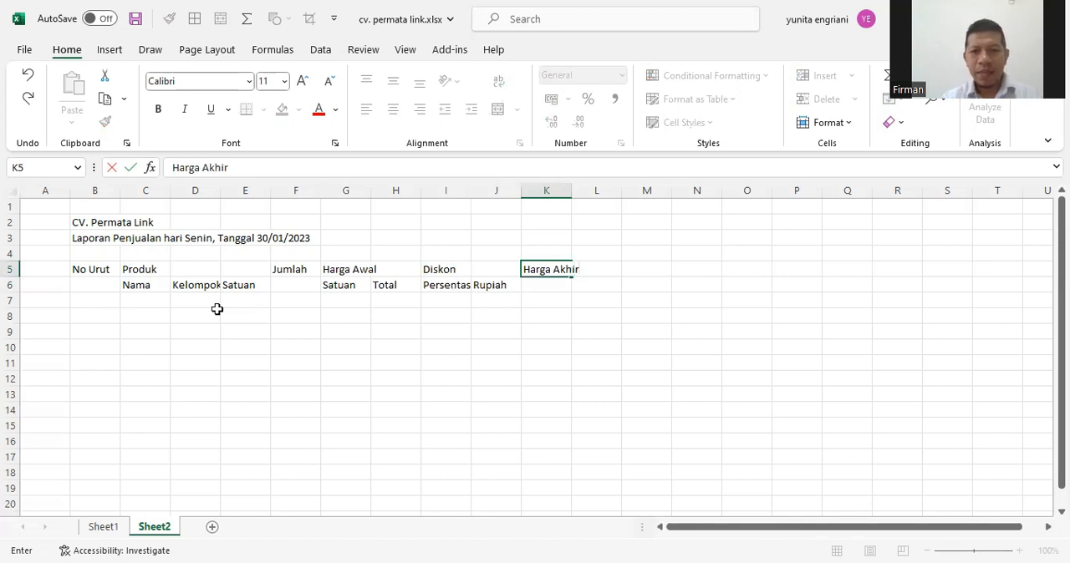
key(Return)
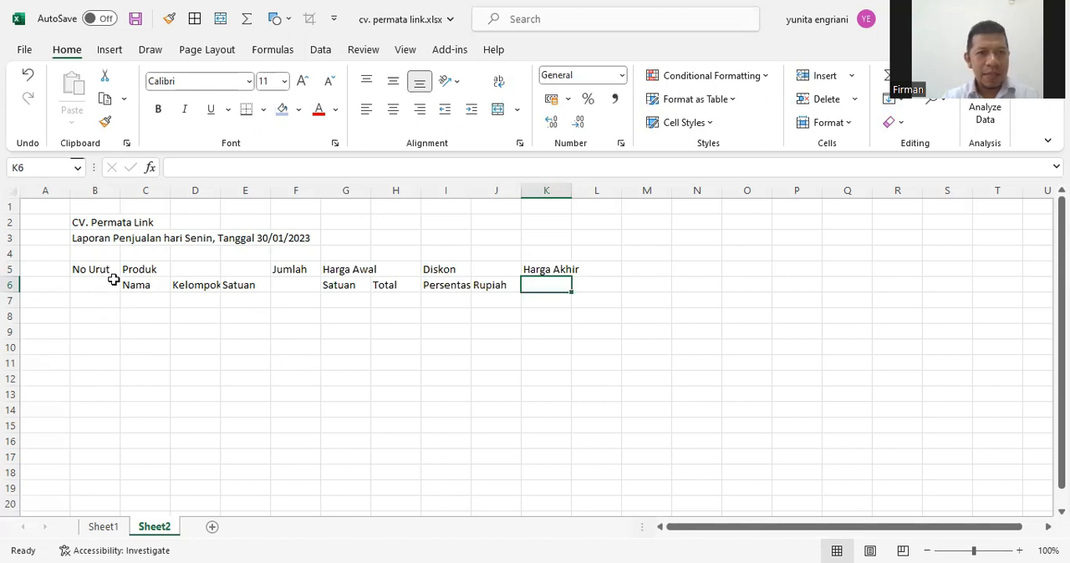
Merge and center the Produk heading across cells C5 to E5
drag(143, 270, 241, 270)
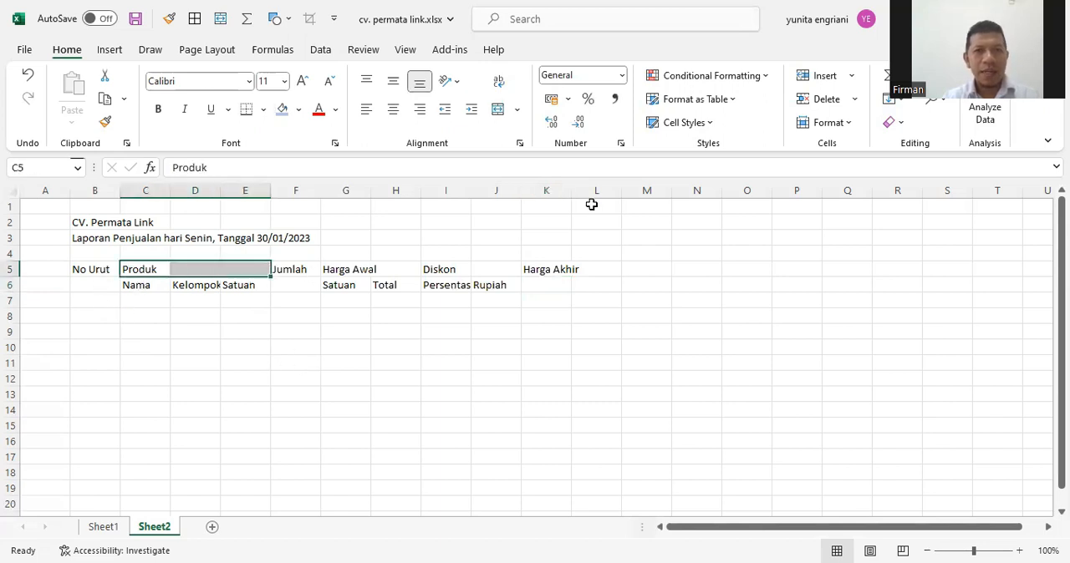
click(498, 109)
click(394, 347)
Merge and center the Jumlah heading over F5:F6 and the No Urut heading over B5:B6
click(305, 275)
drag(306, 274, 305, 285)
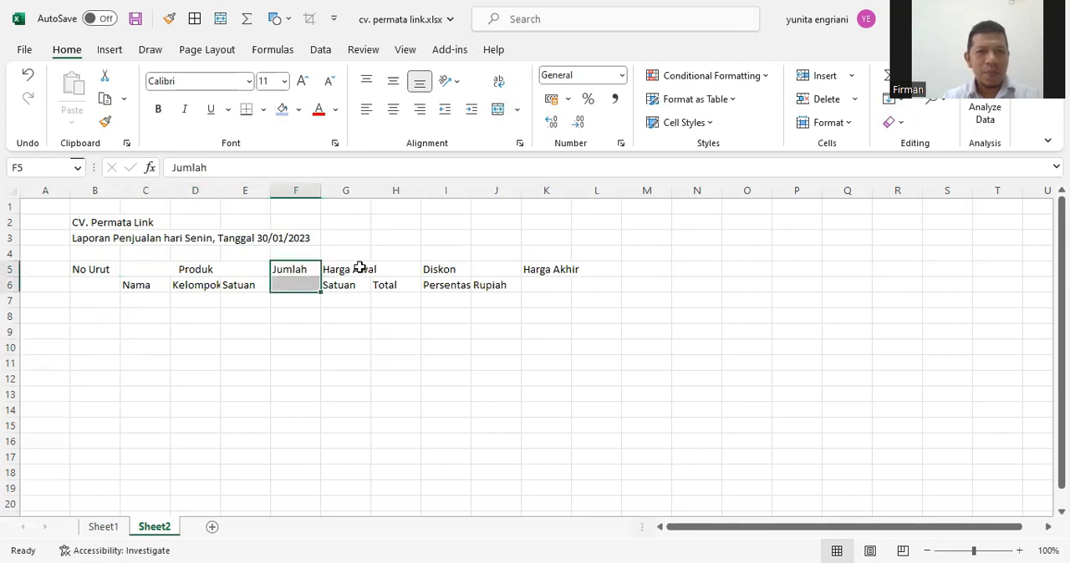
click(498, 109)
drag(95, 271, 91, 284)
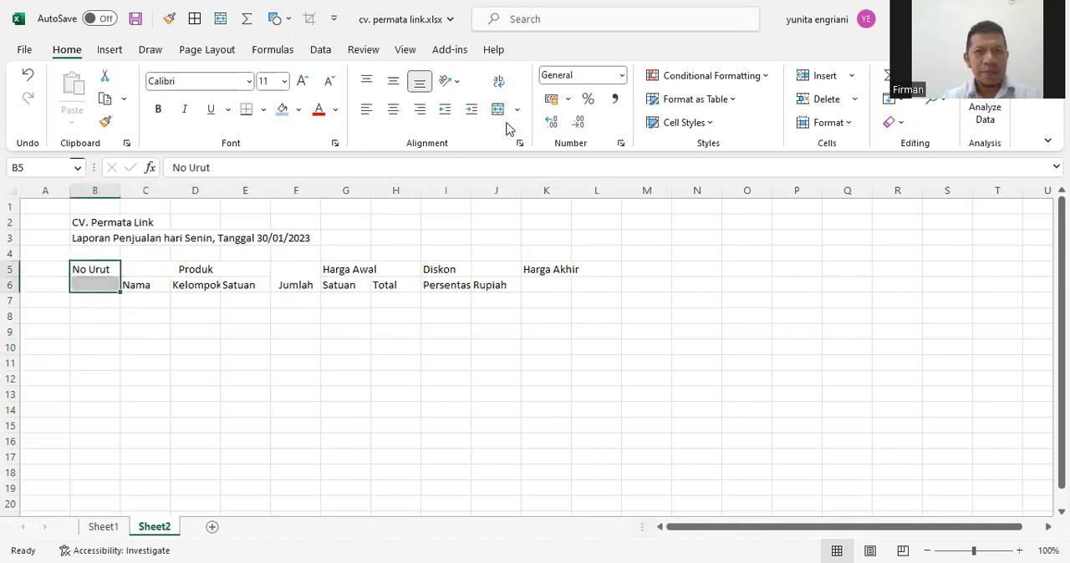
click(498, 109)
click(454, 340)
Merge and center Harga Awal across G5:H5 and Diskon across I5:J5
drag(341, 270, 481, 272)
click(493, 115)
click(499, 110)
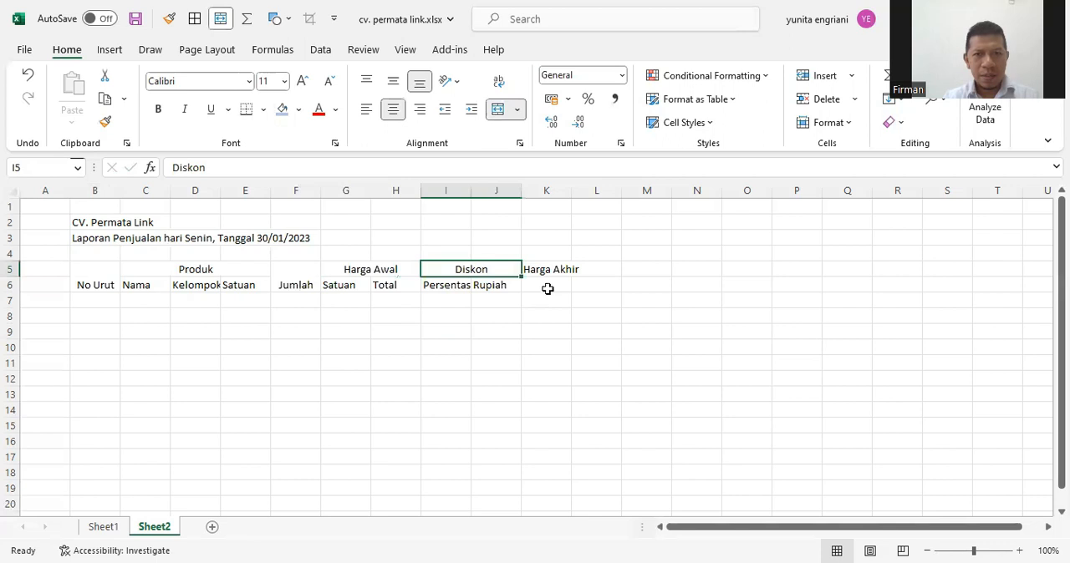
Merge and center the Harga Akhir heading over cells K5:K6
drag(549, 269, 548, 285)
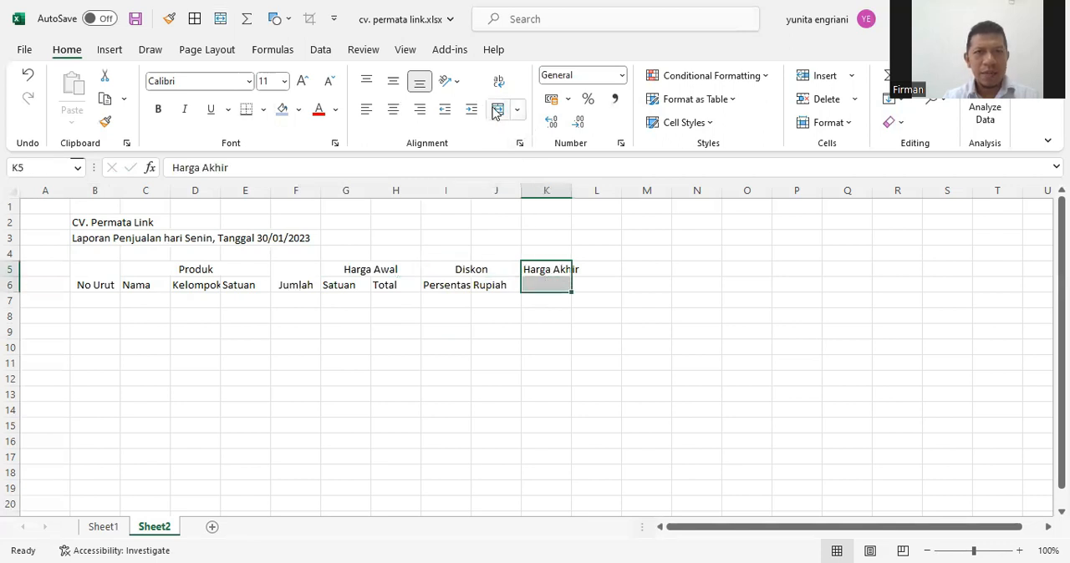
click(499, 109)
click(513, 318)
Apply all borders to the heading range B5:K6
drag(112, 279, 526, 272)
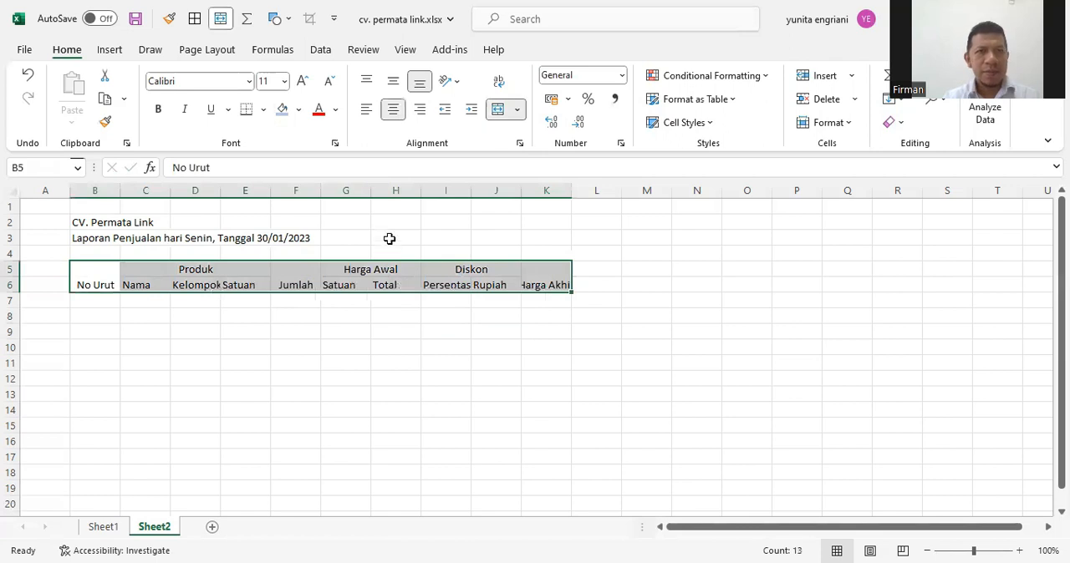
click(264, 109)
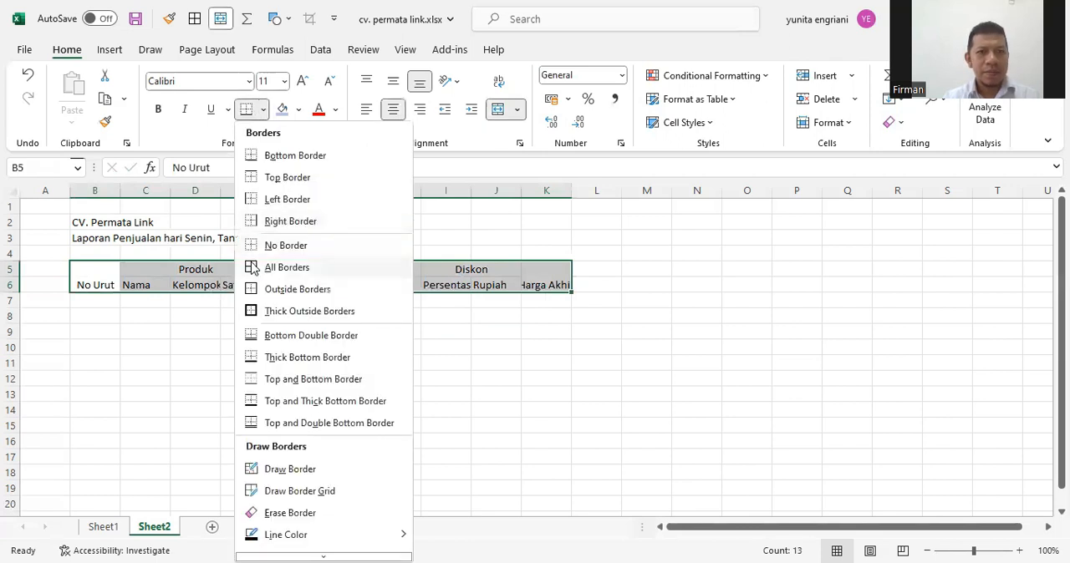
click(253, 265)
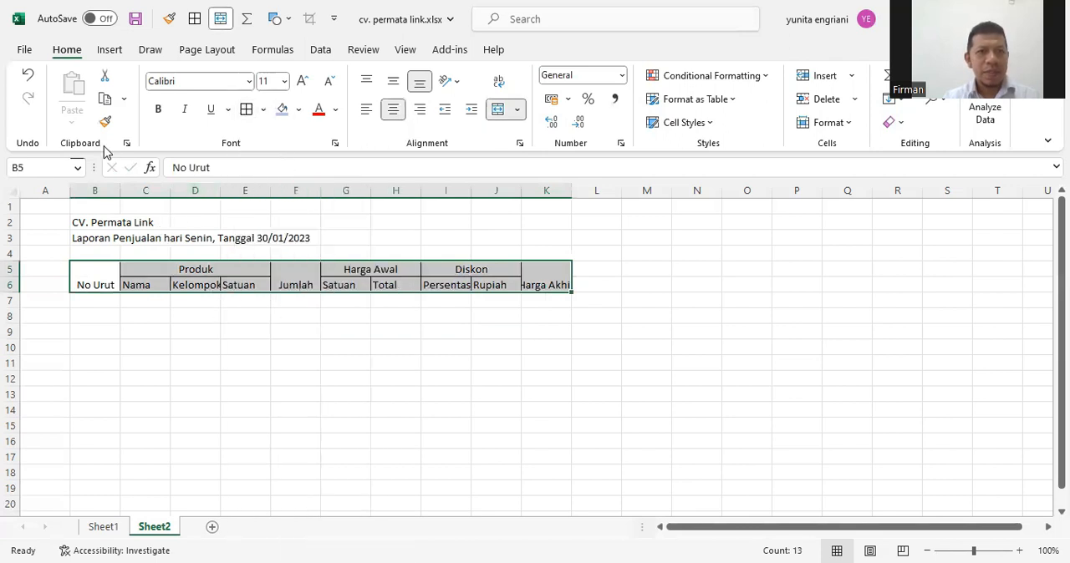
Make the headings in B5:K6 bold and align them vertically to the middle
click(158, 109)
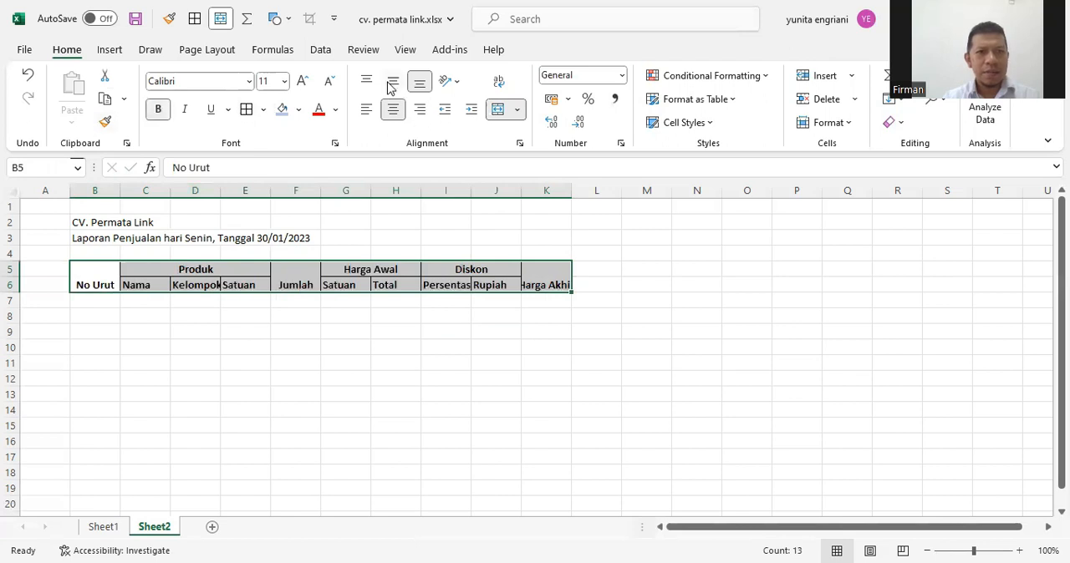
click(392, 84)
click(458, 365)
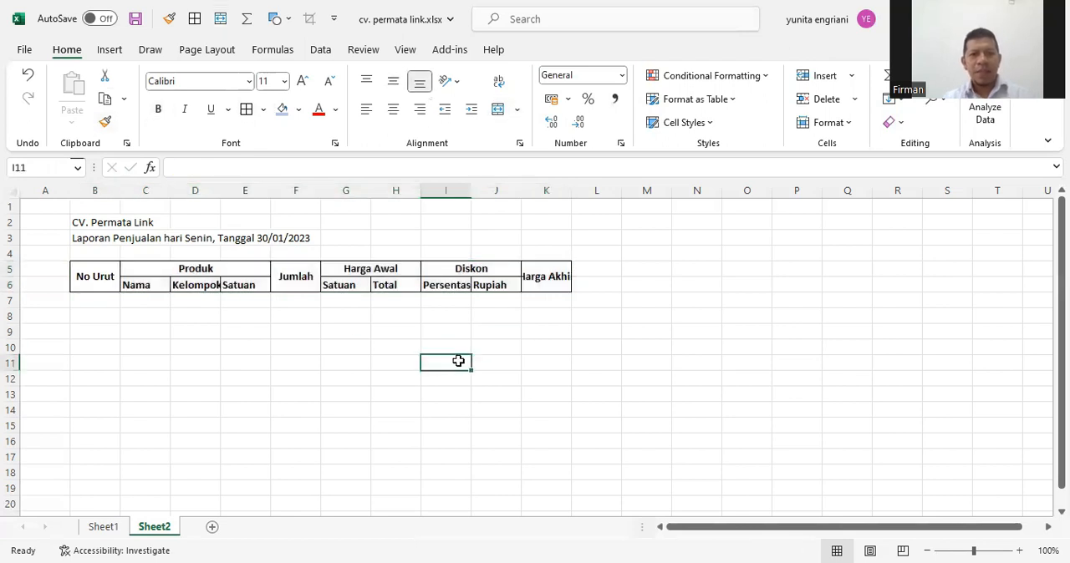
Autofit the widths of the Persentase and Kelompok columns, I and D
double_click(483, 193)
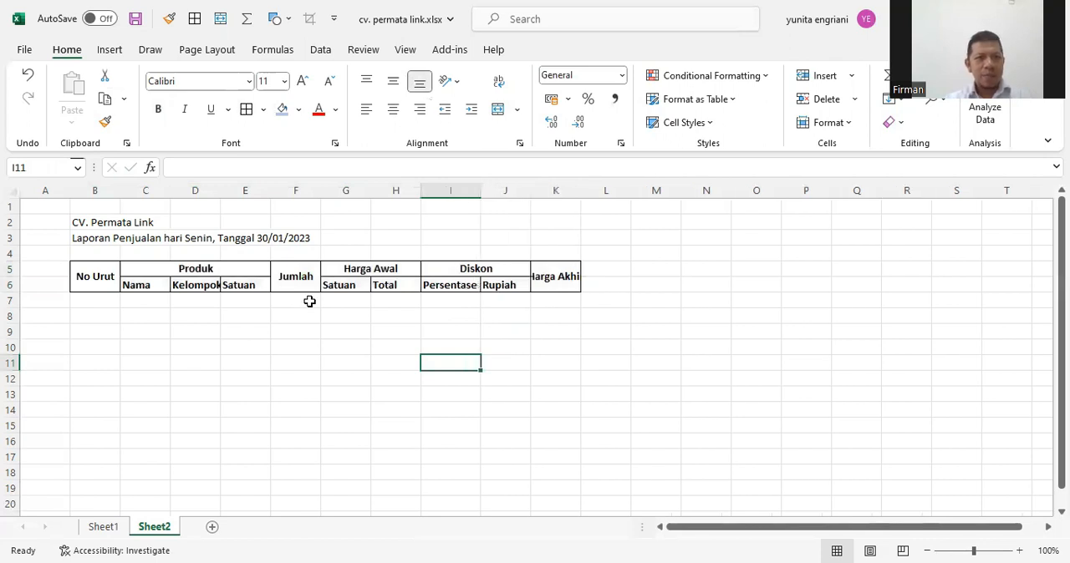
double_click(223, 192)
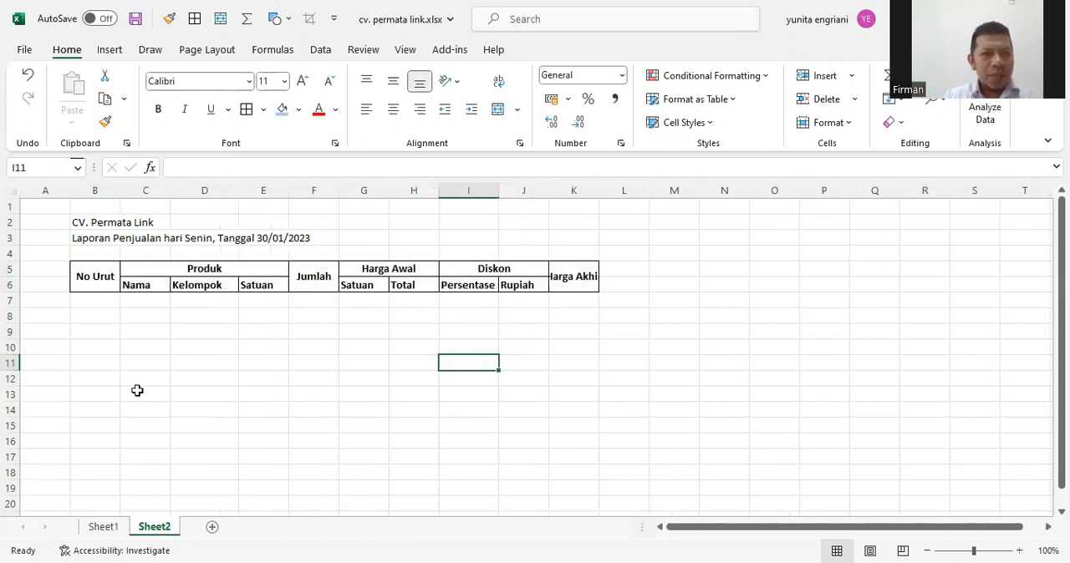
Number the rows under No Urut from 1 to 10 in B7:B16 by filling down a series
click(95, 303)
text(1)
key(Return)
text(2)
key(Return)
drag(113, 302, 114, 318)
drag(117, 428, 118, 447)
click(194, 382)
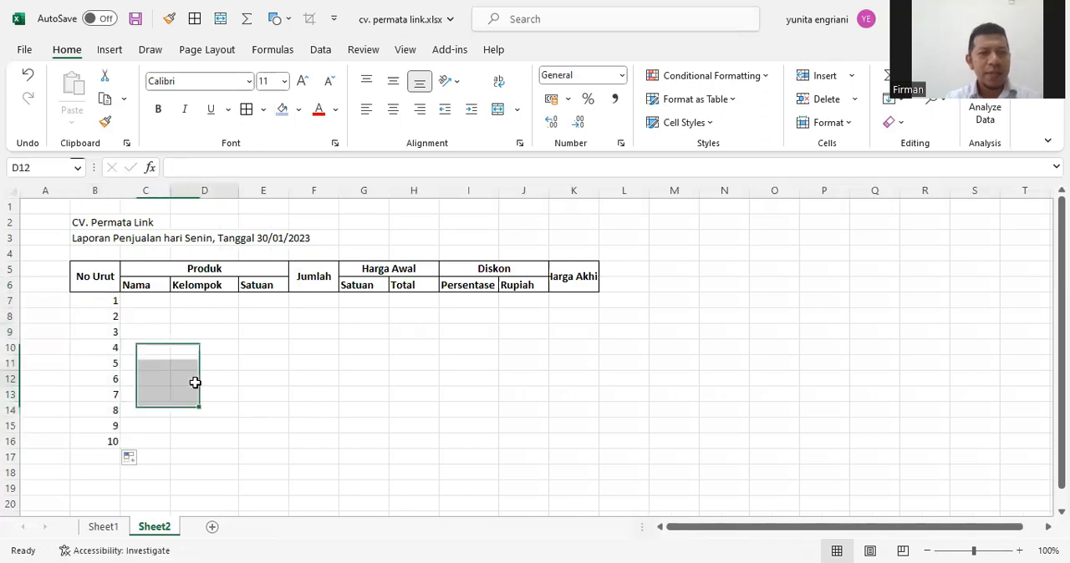
Narrow column B and turn on text wrapping for the No Urut heading
drag(124, 187, 103, 196)
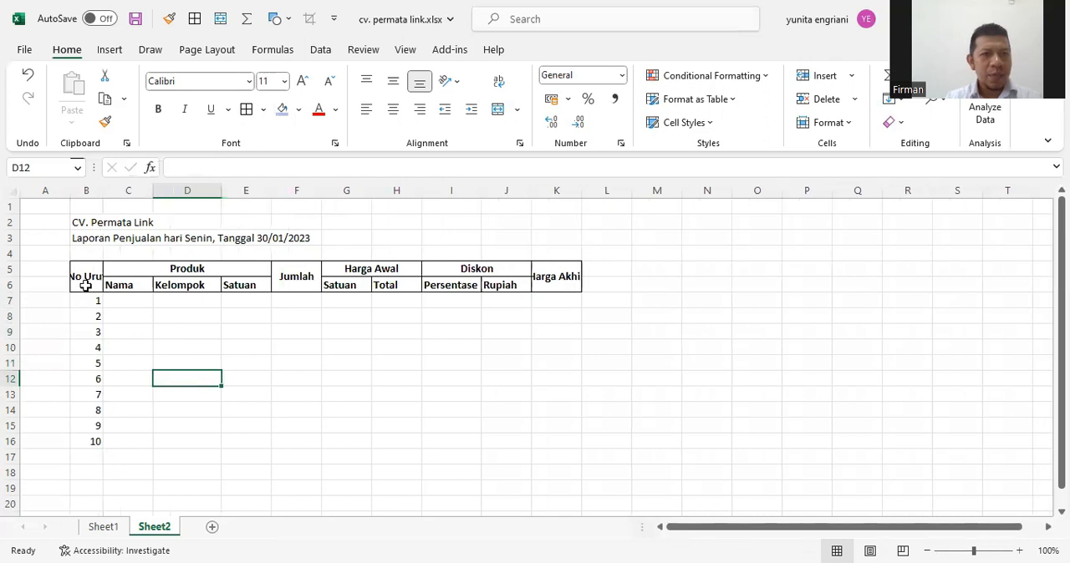
click(86, 280)
right_click(87, 280)
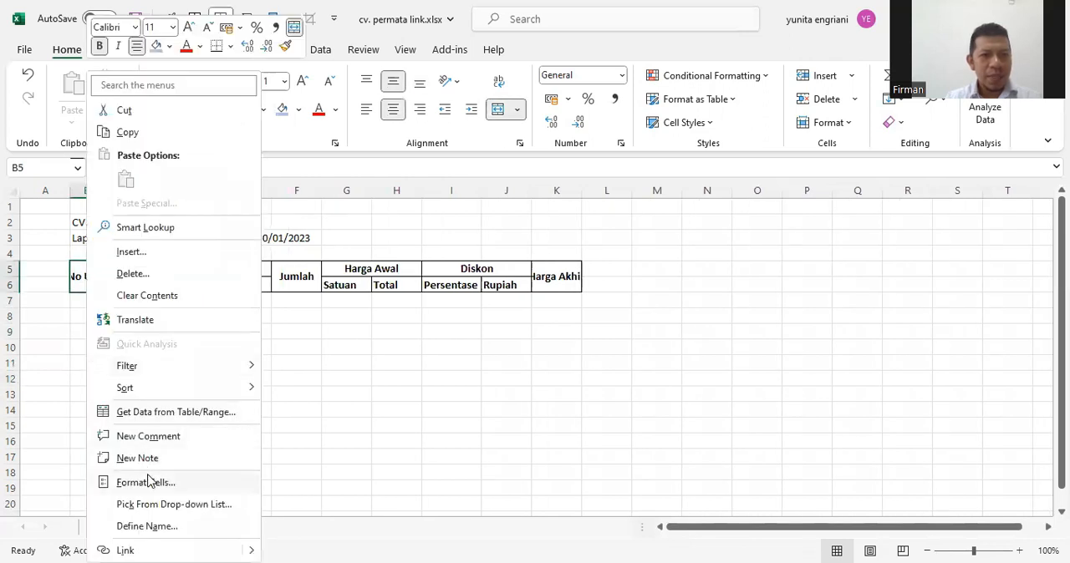
click(148, 483)
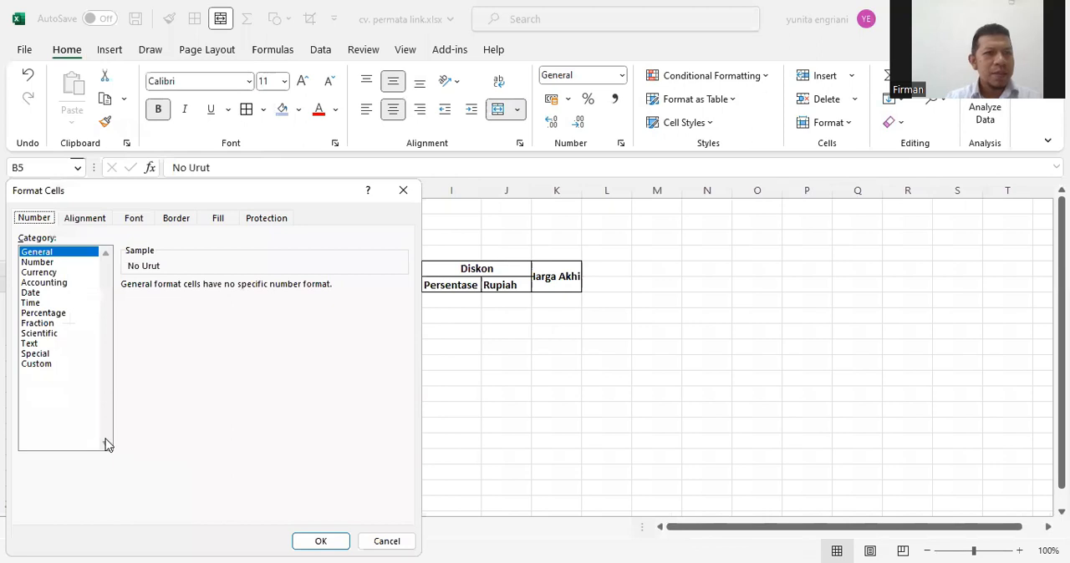
click(85, 219)
click(32, 354)
click(313, 541)
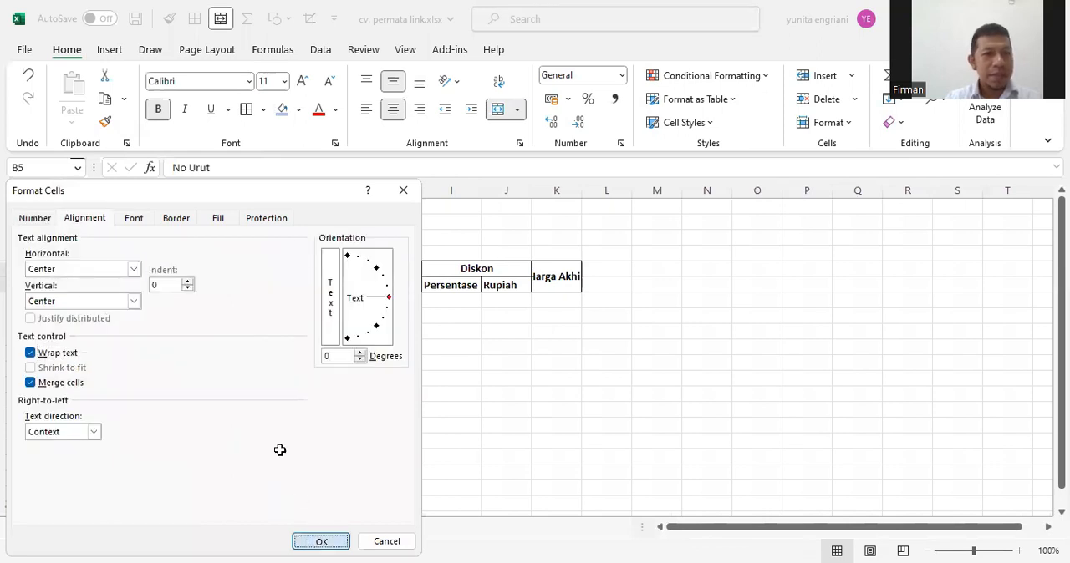
click(276, 424)
Apply all borders to the table body in B7:K16
drag(87, 298, 552, 438)
click(248, 113)
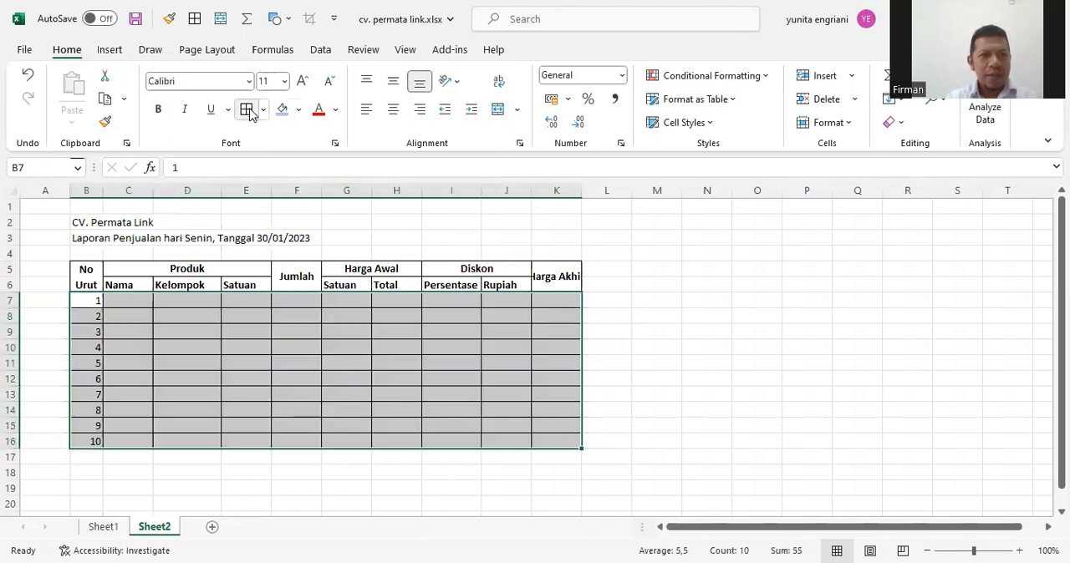
click(639, 347)
Center all the headings in B5:K6 horizontally
drag(96, 280, 566, 286)
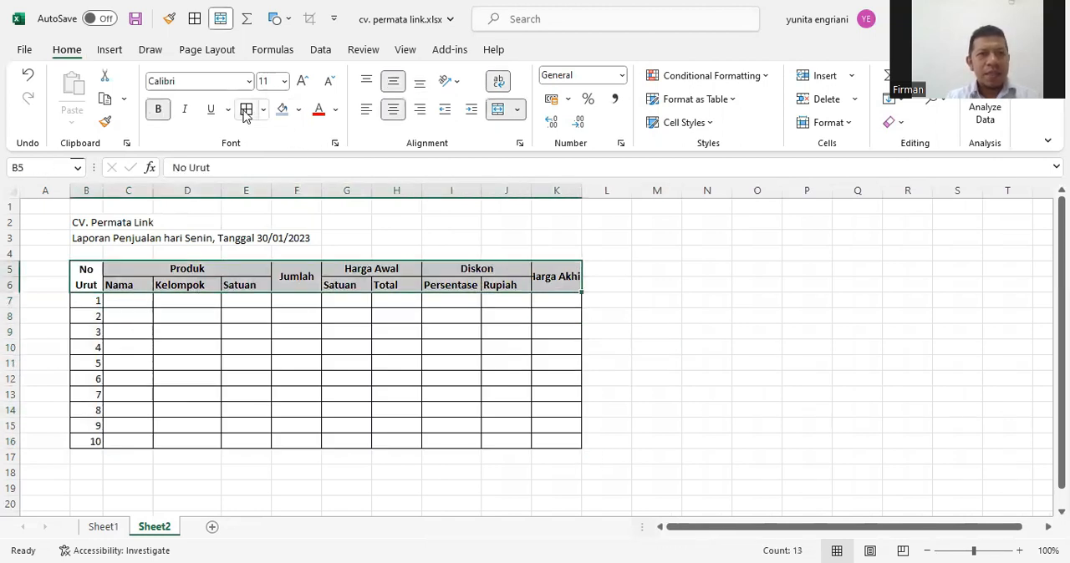
click(393, 109)
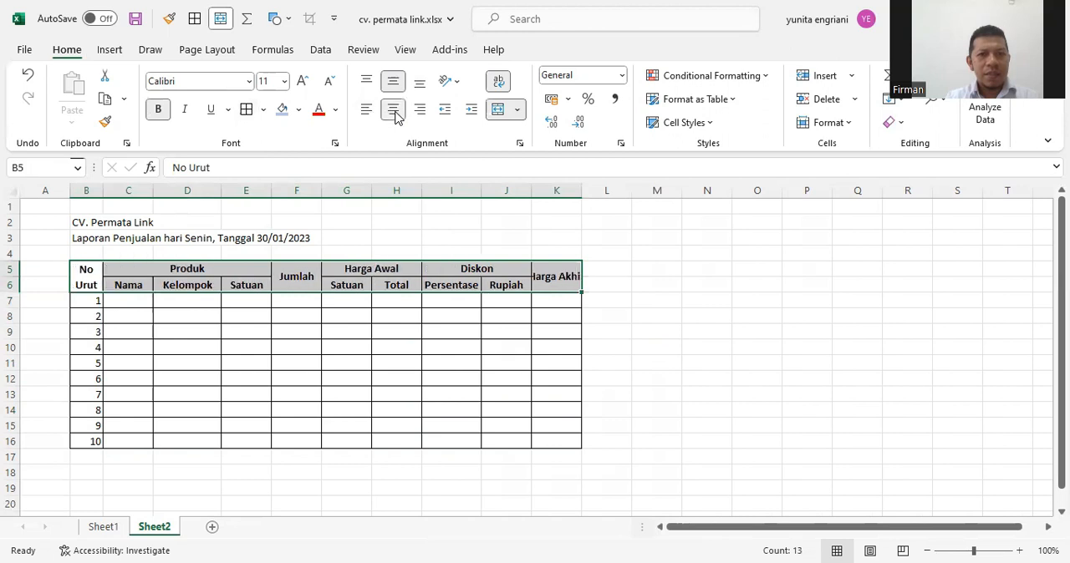
drag(506, 316, 680, 323)
Turn on text wrapping for the merged Harga Akhir heading in K5
click(560, 278)
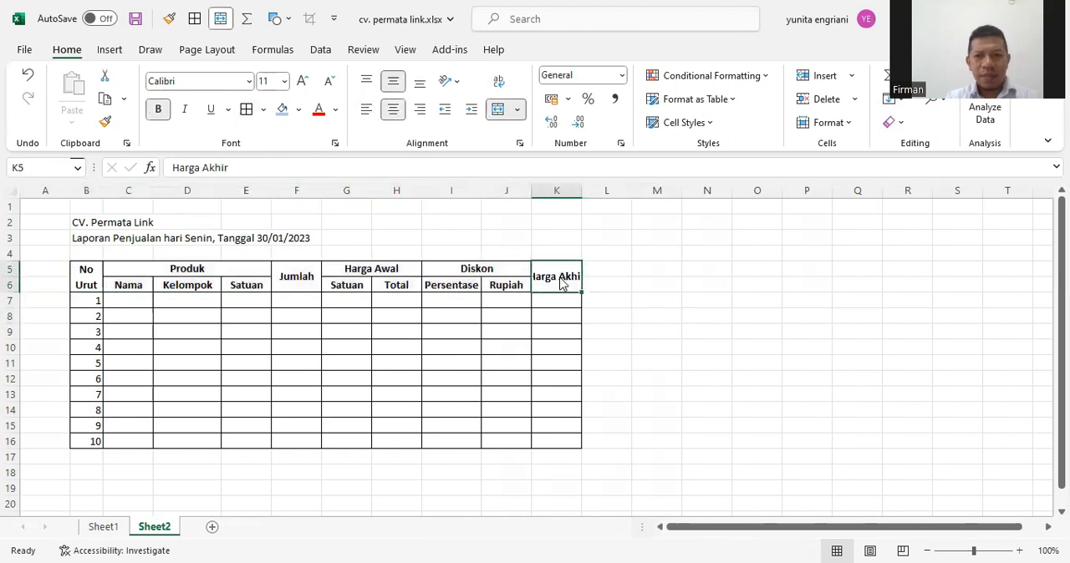
right_click(560, 280)
click(621, 482)
click(435, 352)
click(723, 541)
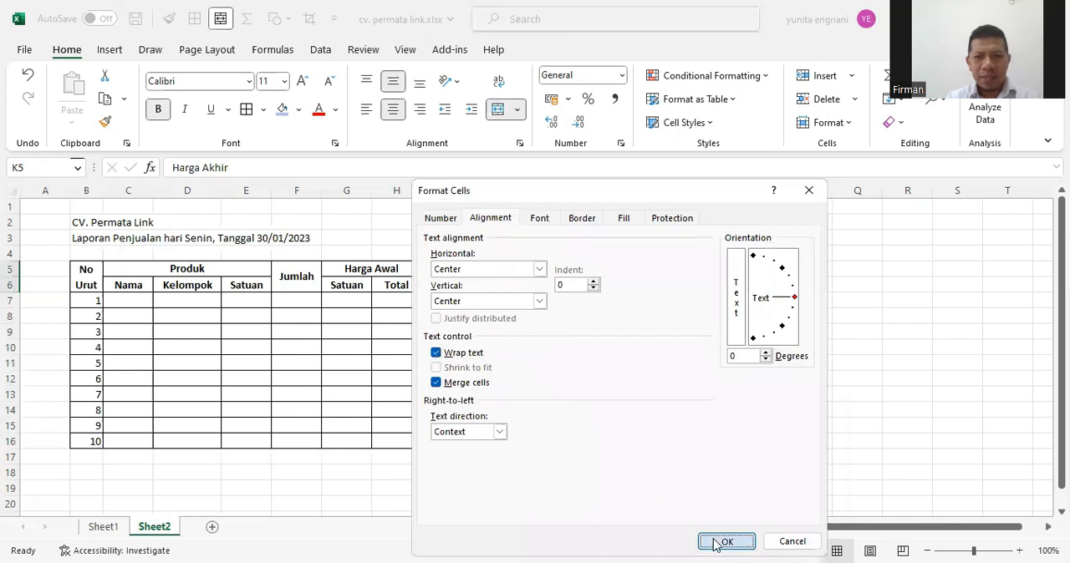
click(670, 408)
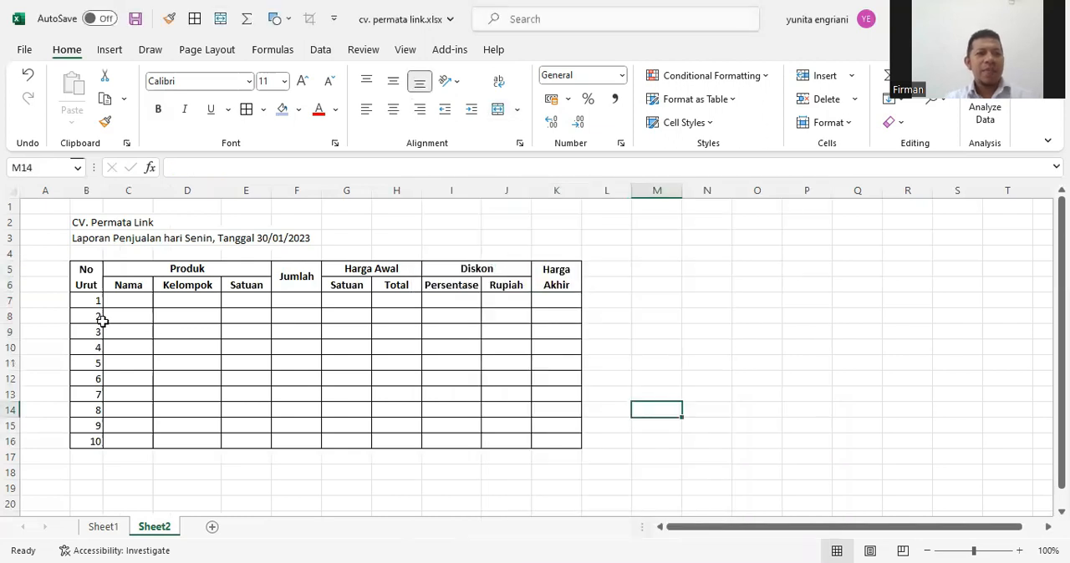
Center the row numbers in B7:B16 horizontally
drag(88, 303, 97, 443)
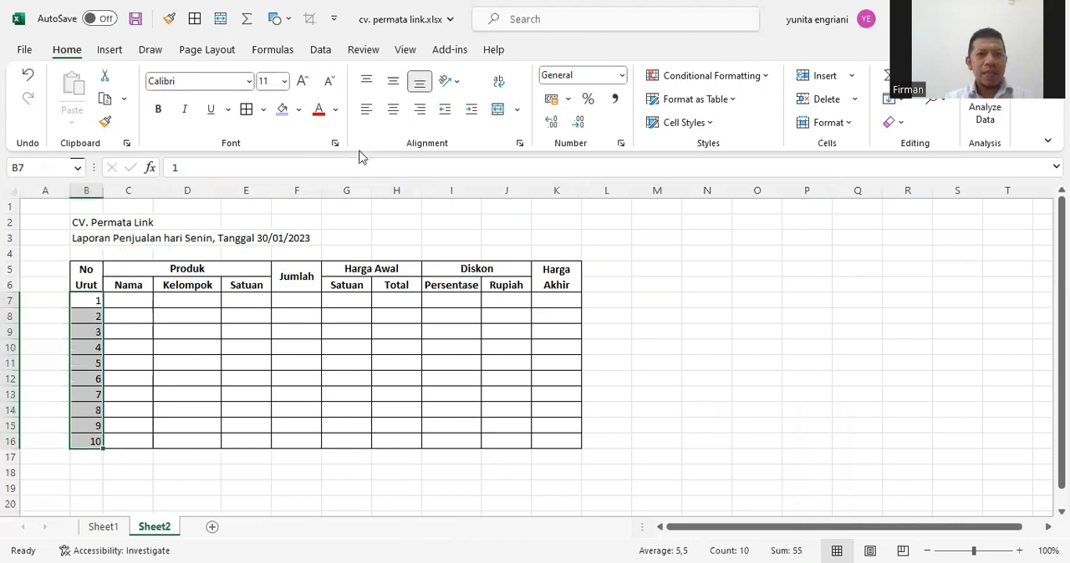
click(393, 109)
click(266, 455)
Enter the product names Apel, Anggur, Pepaya, Pisang and Mangga in C7:C11
click(124, 303)
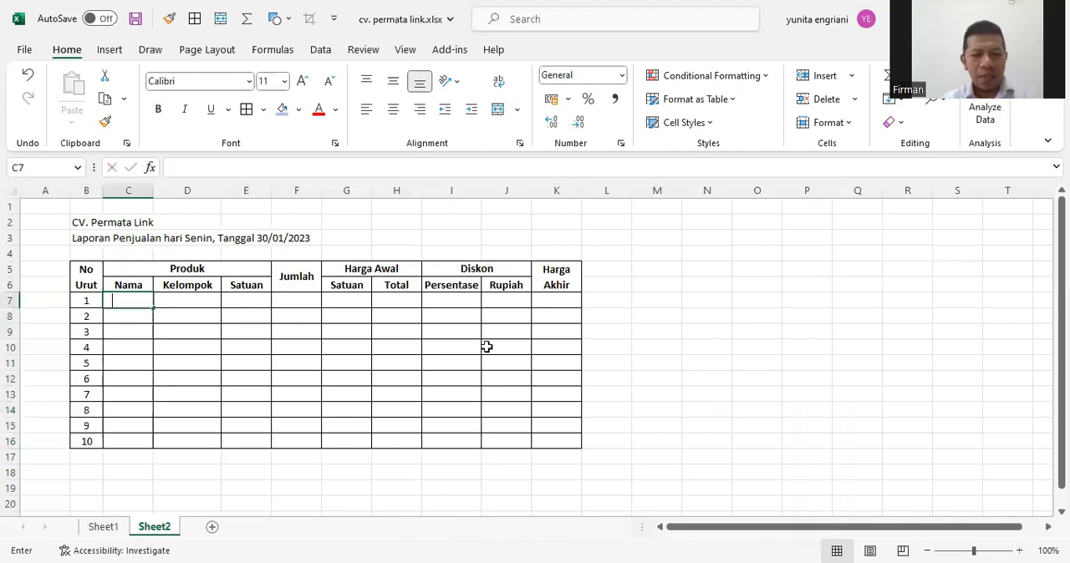
text(Apel)
key(Return)
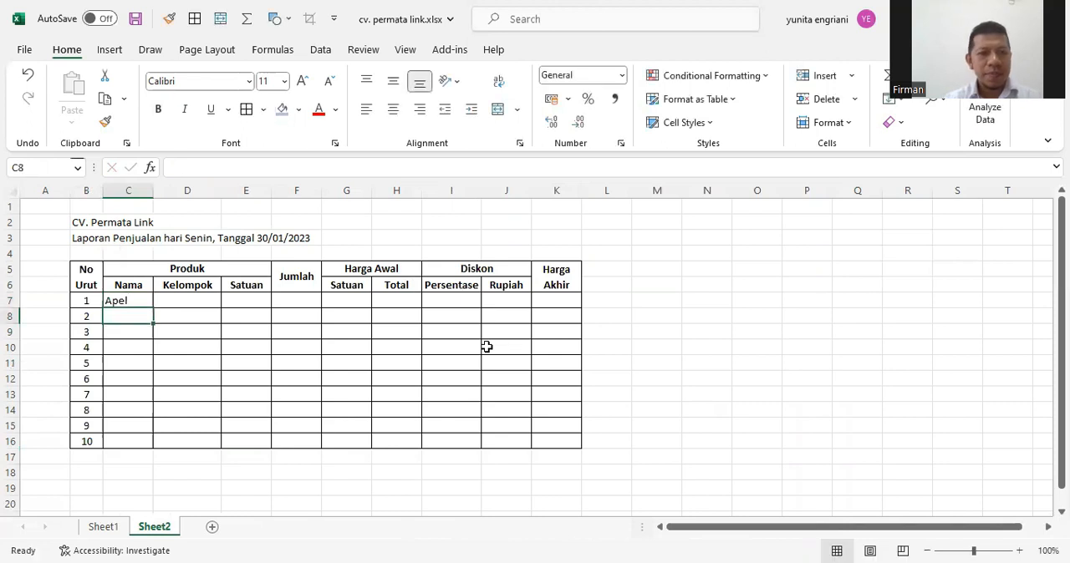
text(Anggur)
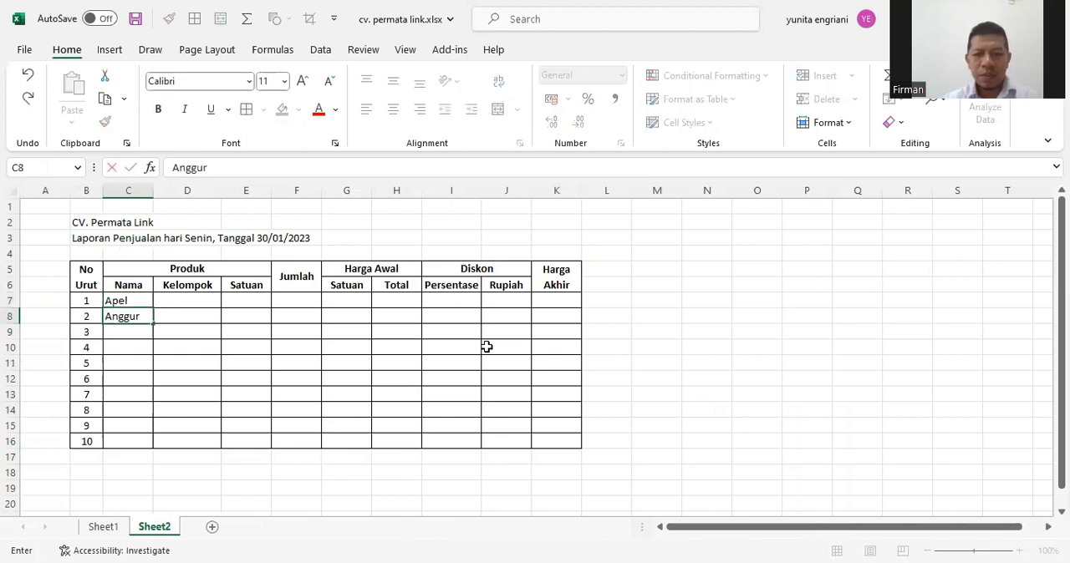
key(Return)
text(Pepaya)
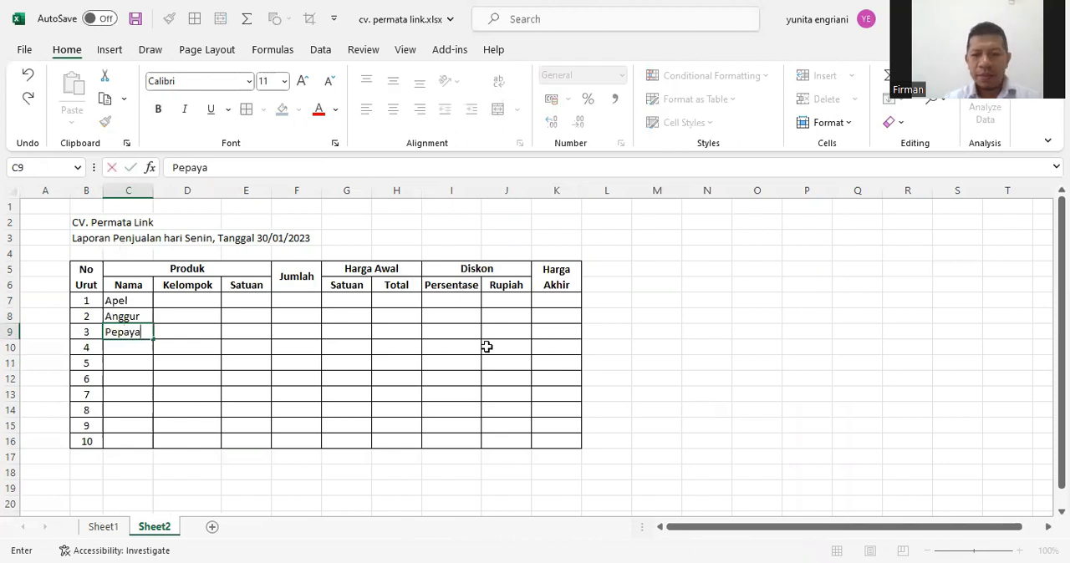
key(Return)
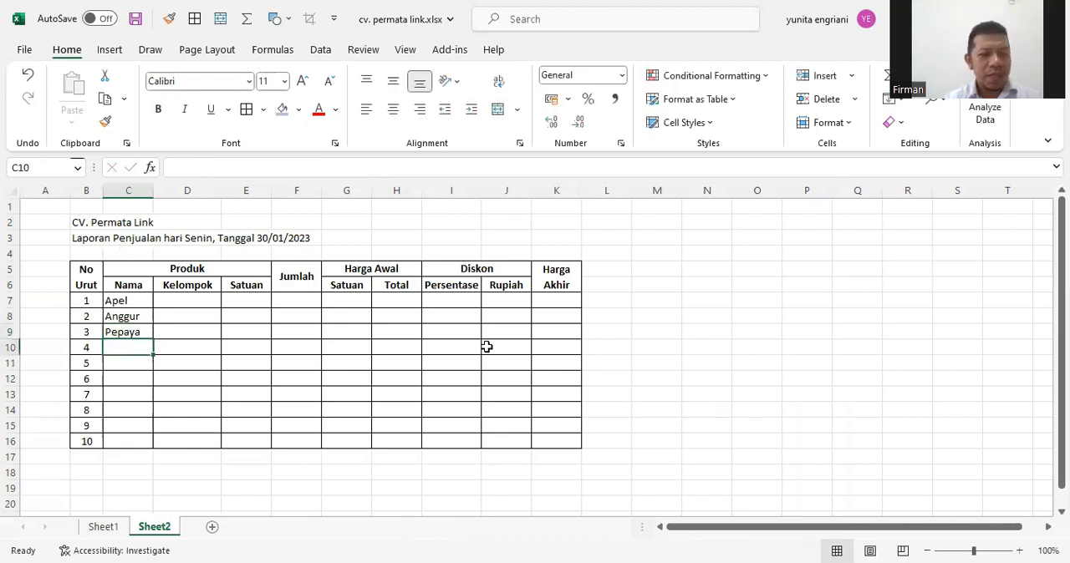
text(Pisang)
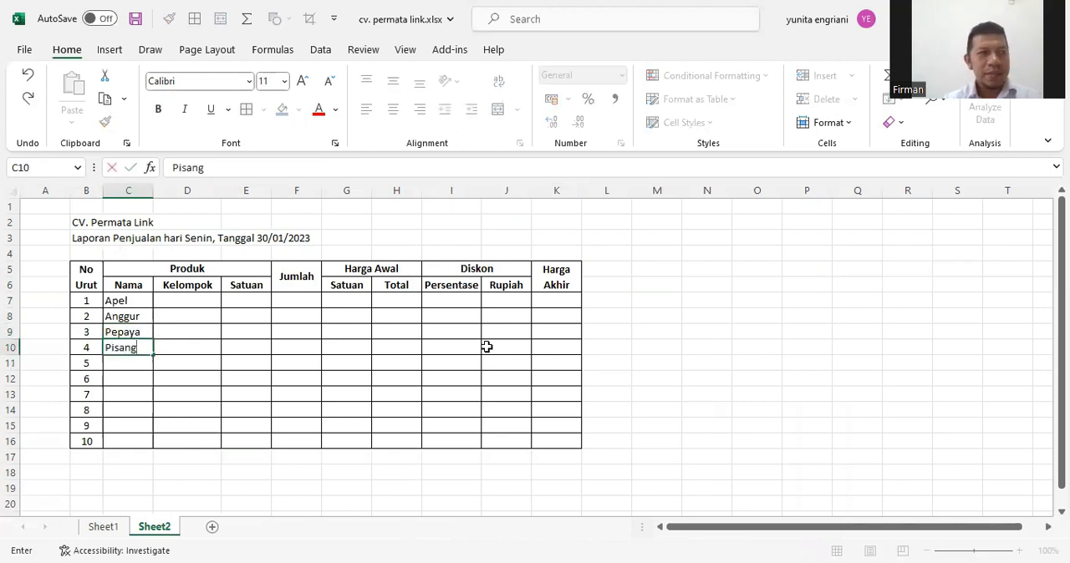
key(Return)
text(Mangga)
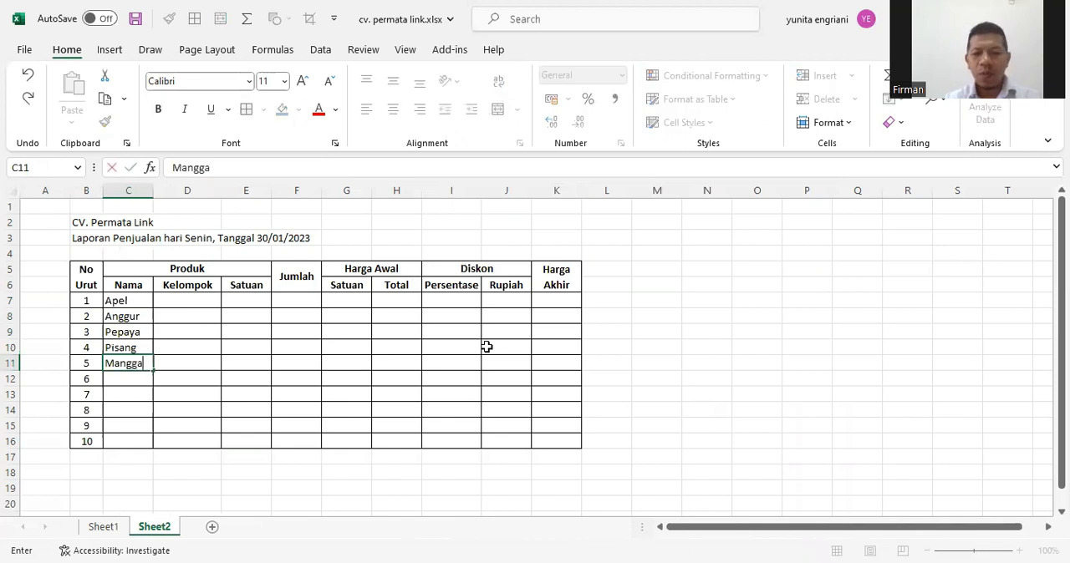
key(Return)
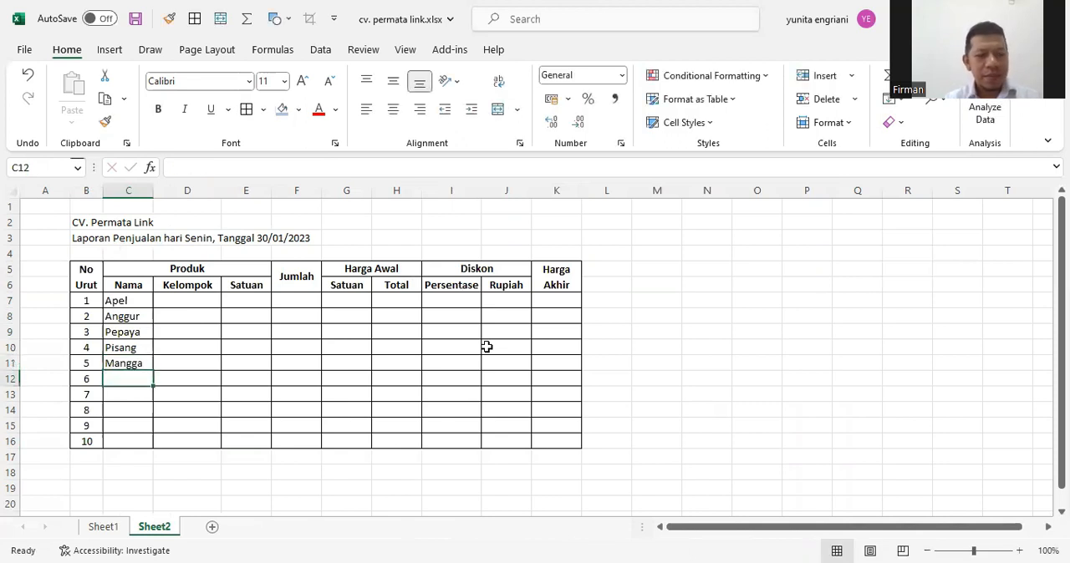
Enter the product names Salak, Jeruk and Semangka in C12:C14
text(Salak)
key(Return)
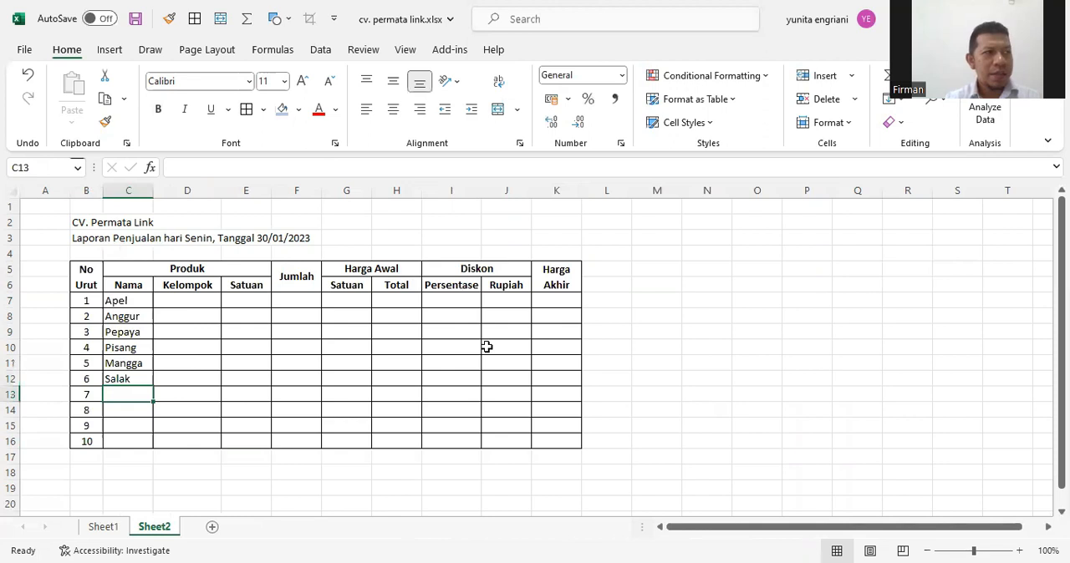
text(Jeruk)
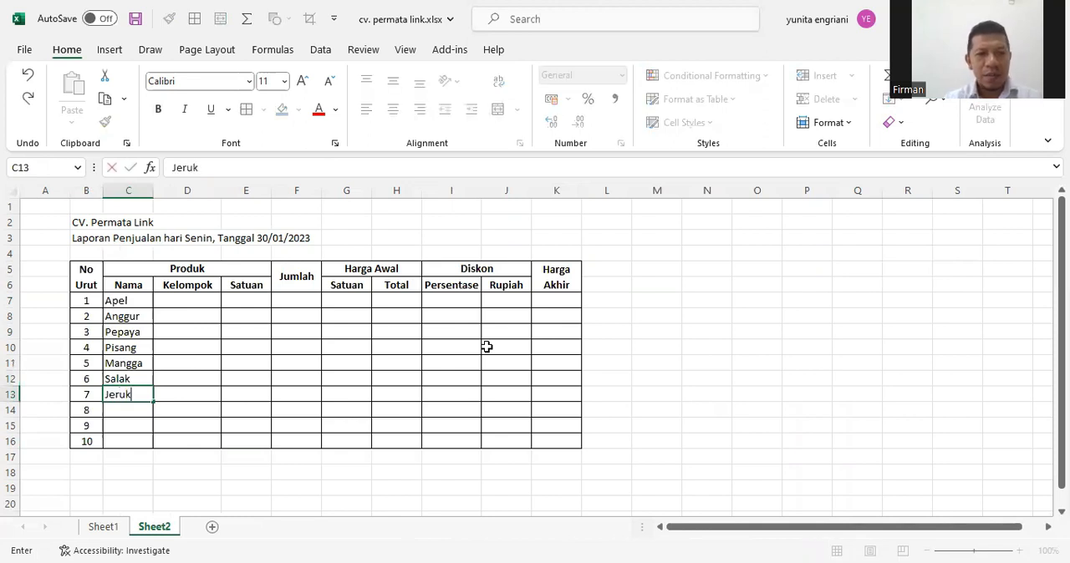
key(Return)
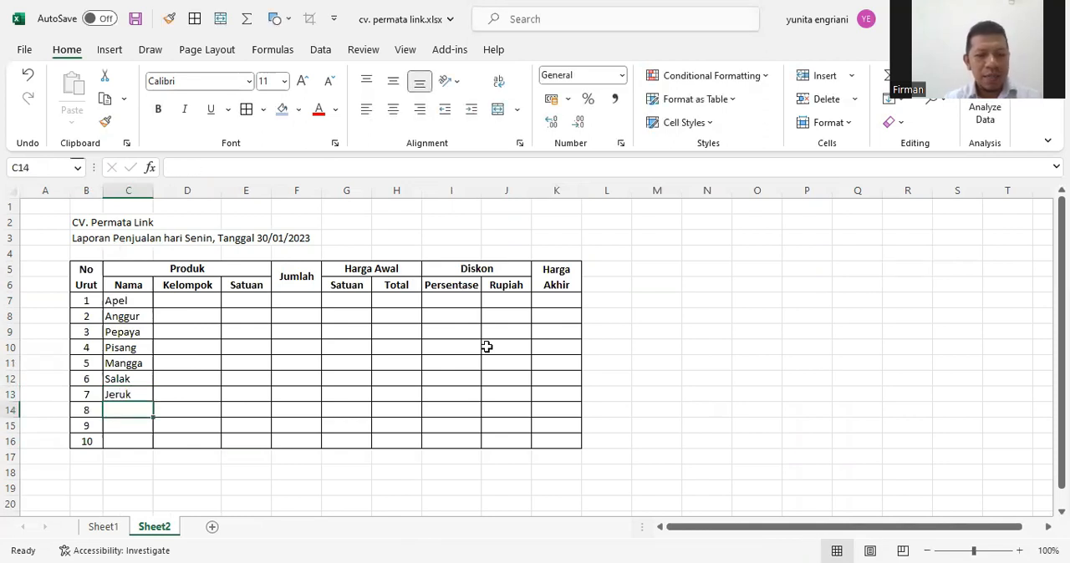
text(Smeangka)
key(BackSpace)
key(BackSpace)
key(BackSpace)
key(BackSpace)
key(BackSpace)
key(BackSpace)
key(BackSpace)
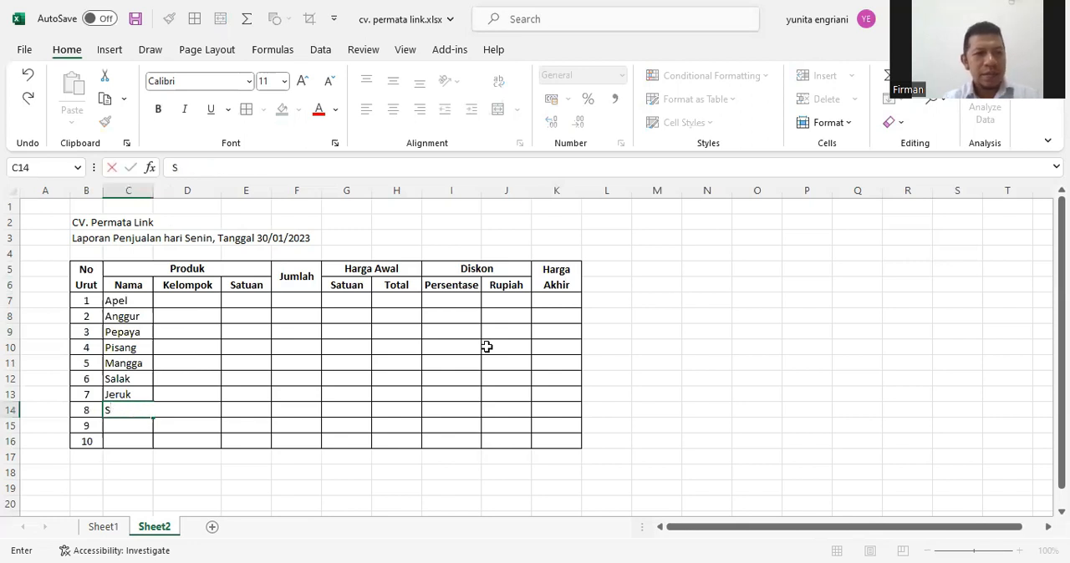
text(emangka)
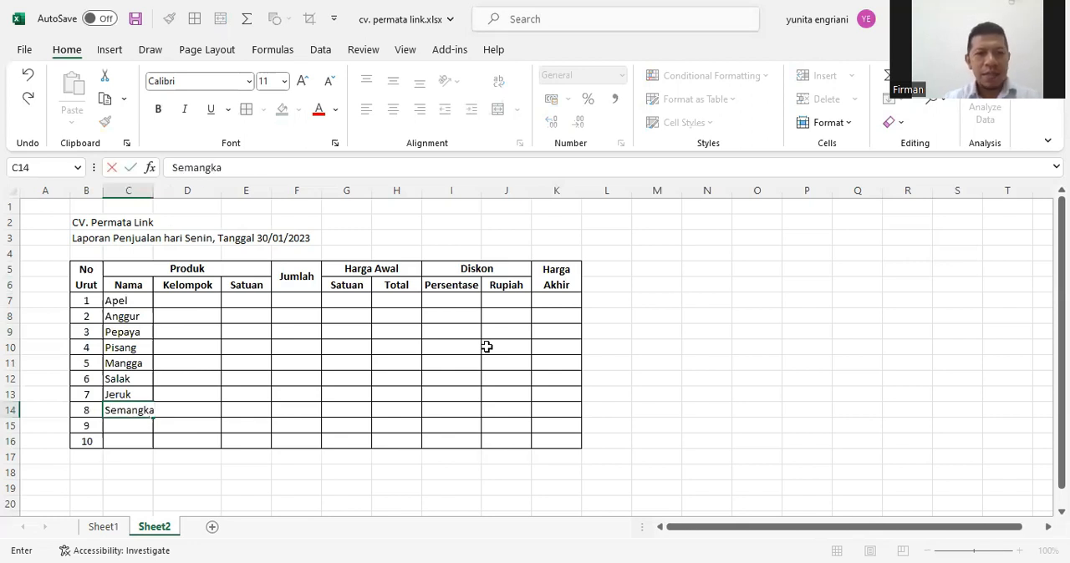
key(Return)
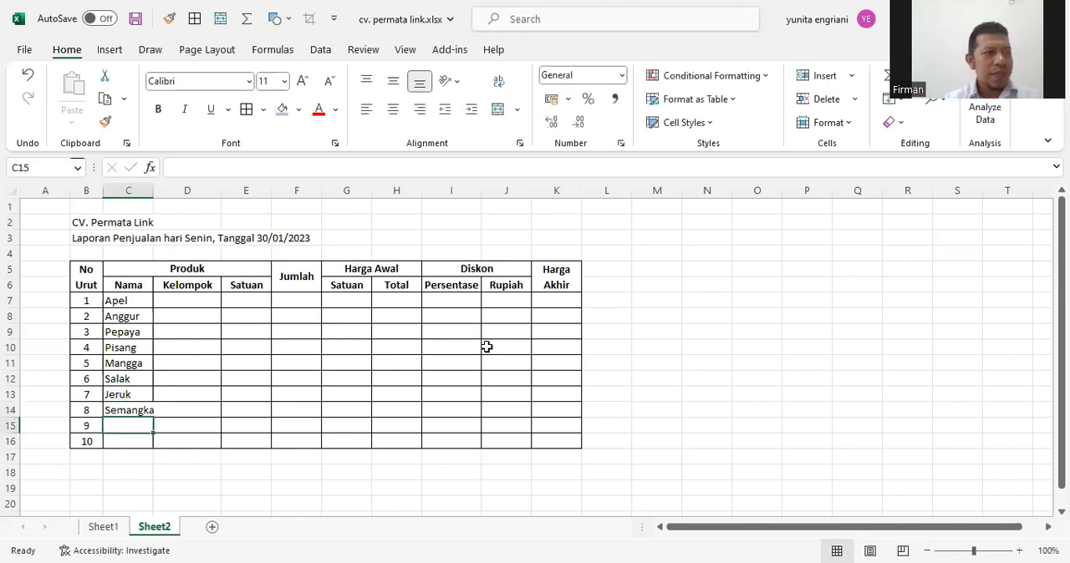
Enter the product names Bengkoang and Jambu Biji in C15:C16 and widen column C to fit the names
text(Bengoa)
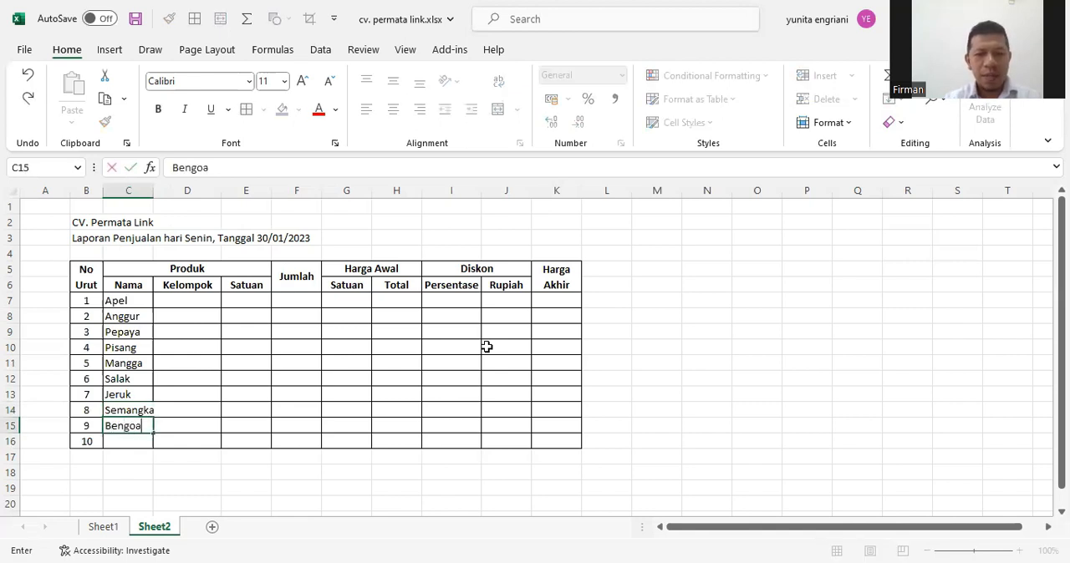
key(BackSpace)
key(BackSpace)
key(BackSpace)
text(koang)
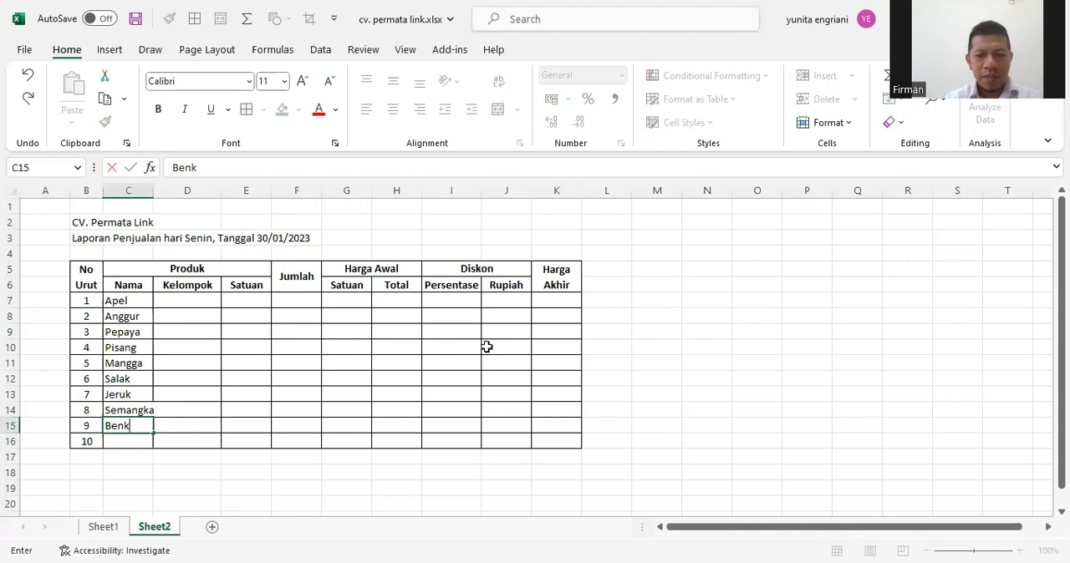
key(BackSpace)
key(BackSpace)
key(BackSpace)
key(BackSpace)
key(BackSpace)
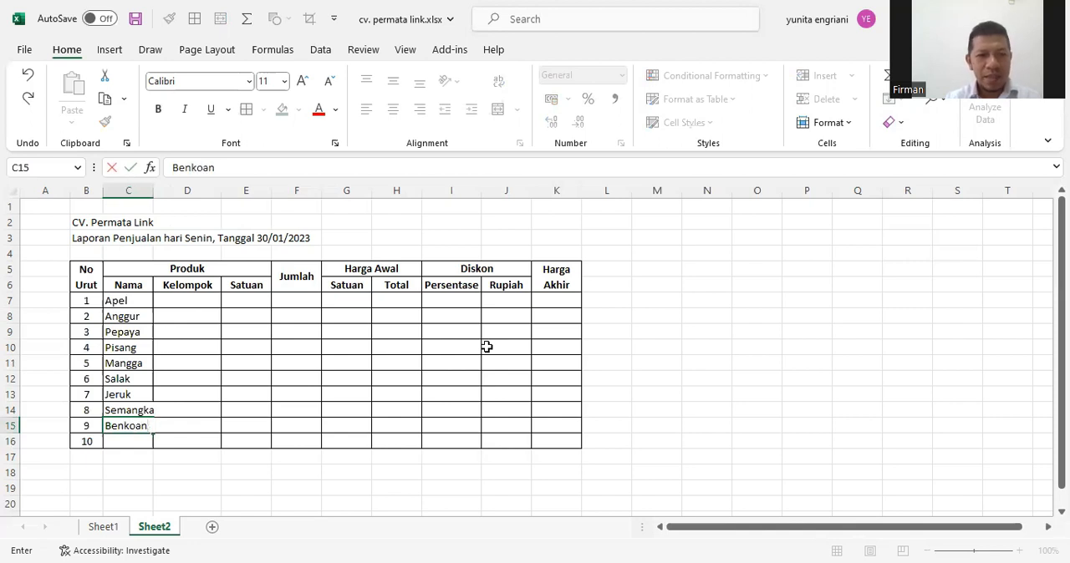
text(gkoang)
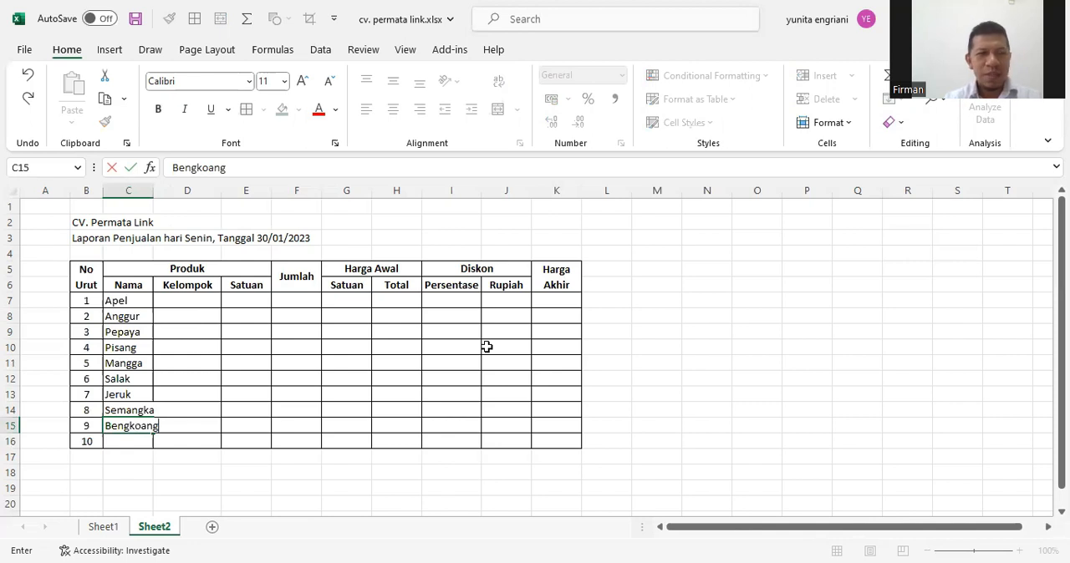
key(Return)
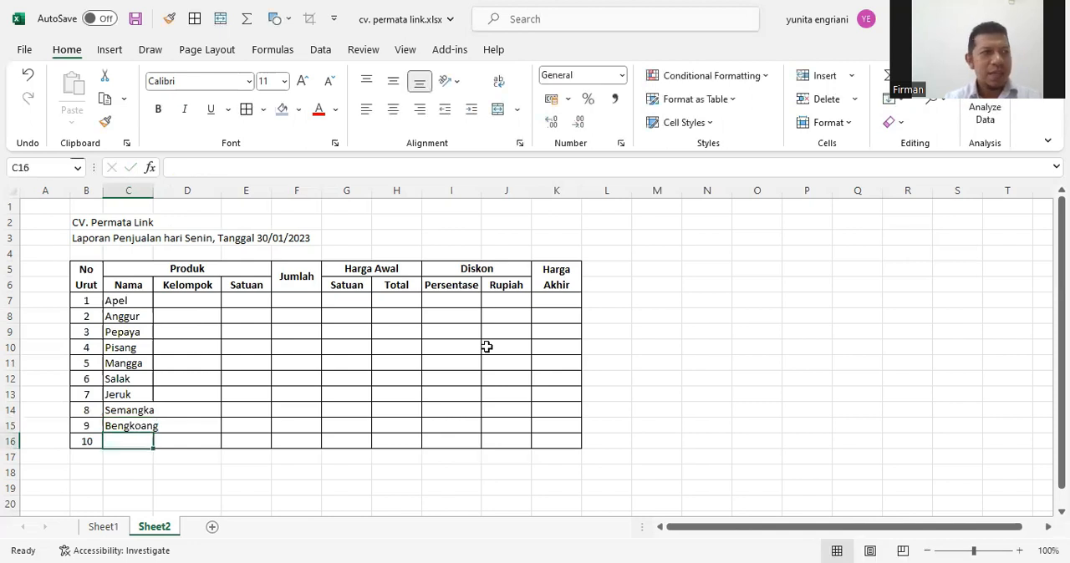
text(Jambu )
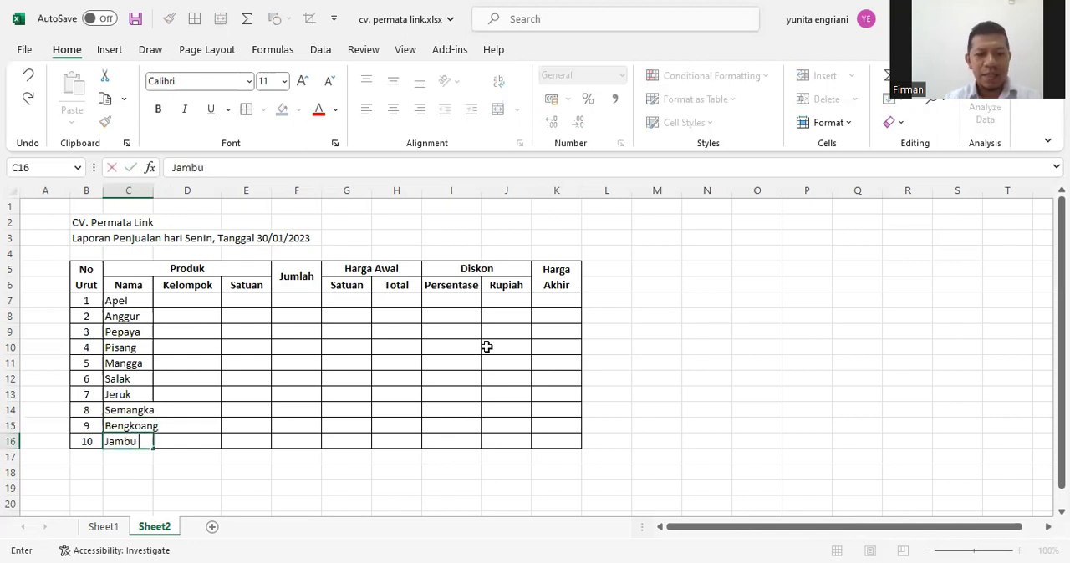
text(Biji)
key(Return)
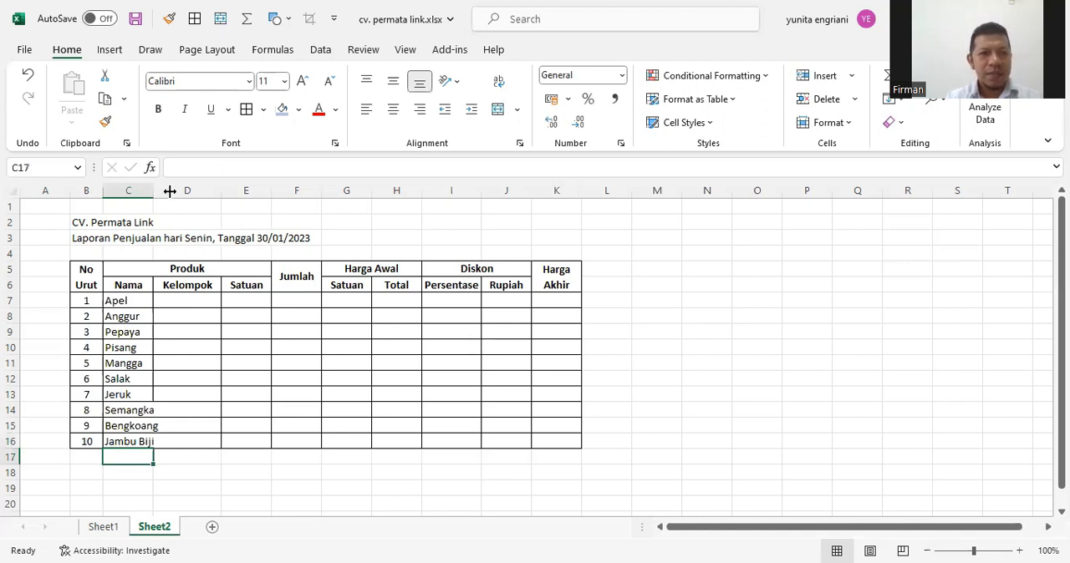
drag(170, 192, 179, 193)
click(217, 375)
Enter the Kelompok codes A, A, B, B and A in D7:D11
click(216, 303)
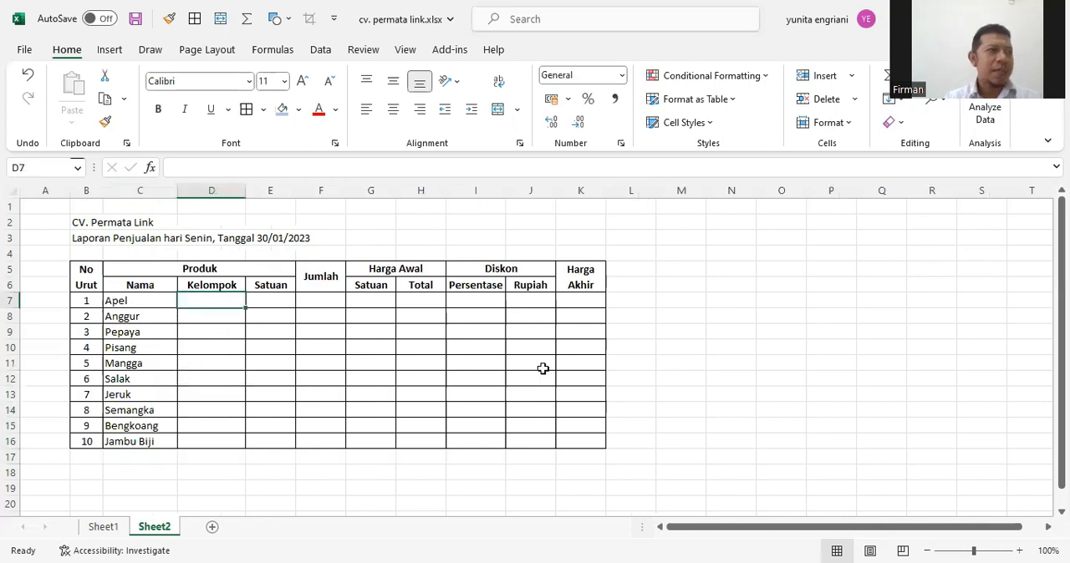
text(A)
key(Return)
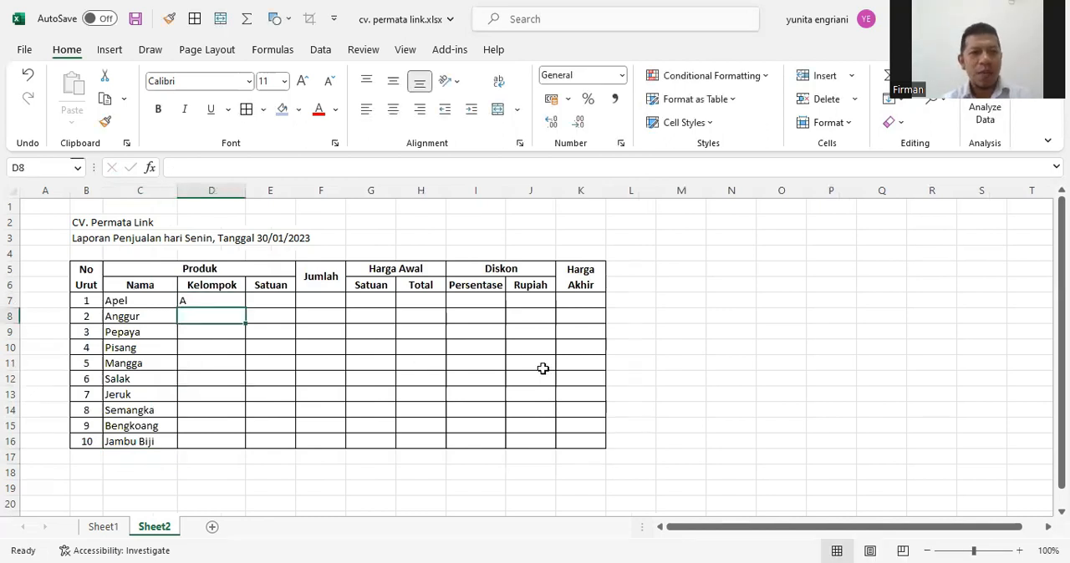
text(A)
key(Return)
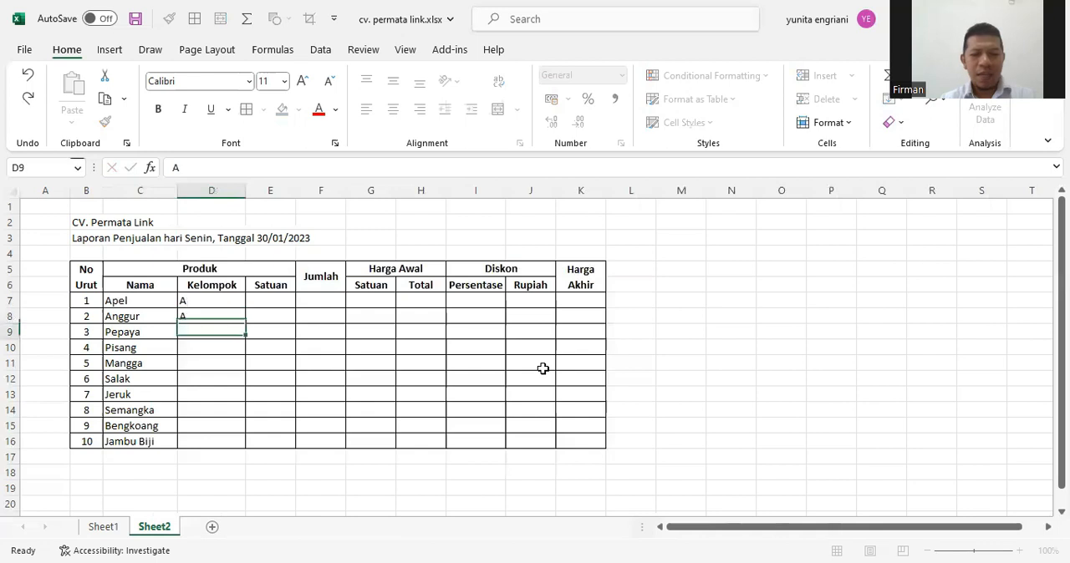
text(B)
key(Return)
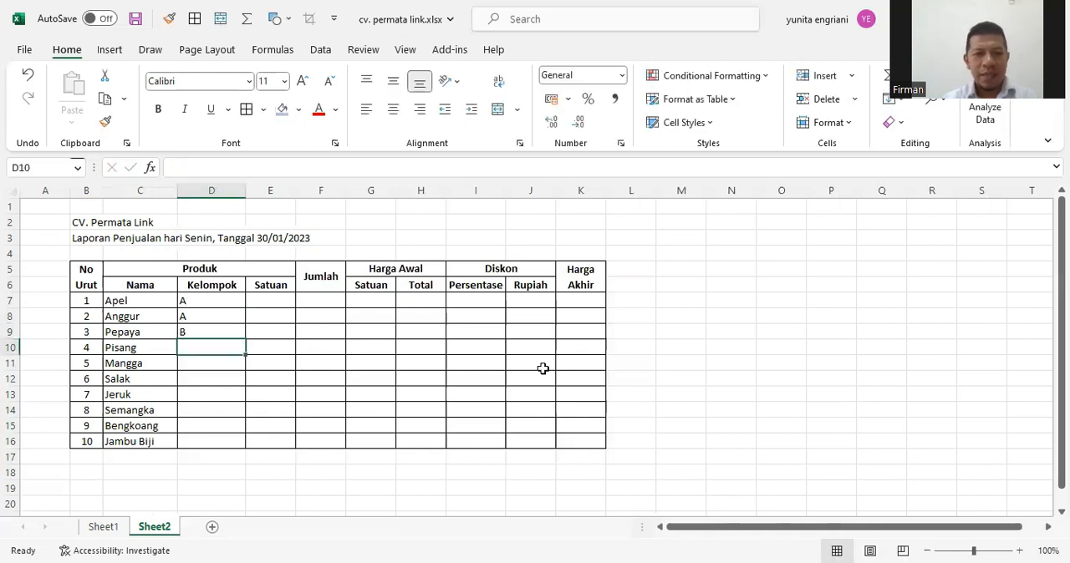
text(B)
key(Return)
text(A)
key(Return)
Enter the Kelompok codes C, A, B, C and C in D12:D16
text(C)
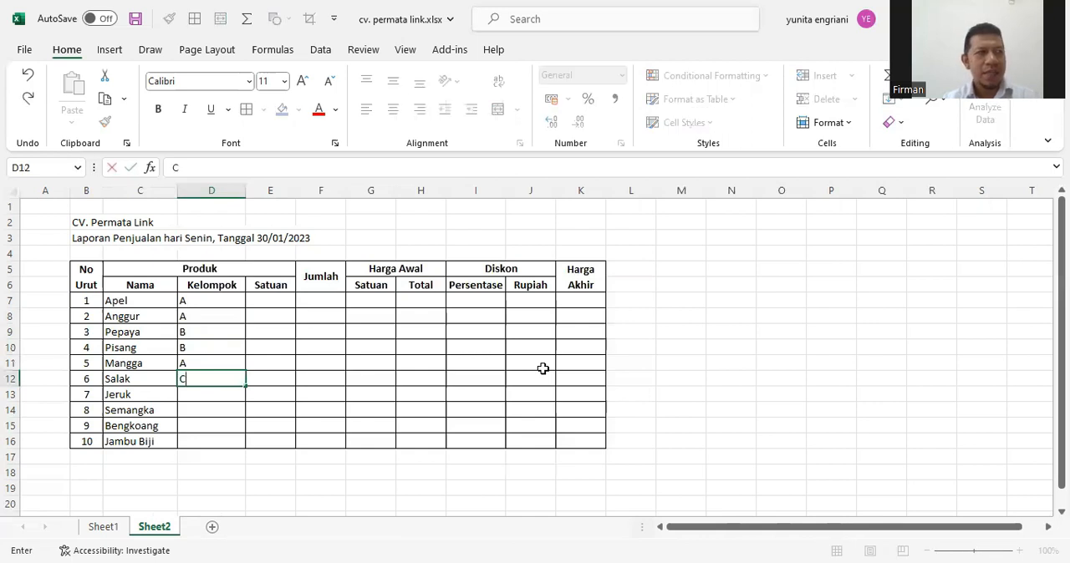
key(Return)
text(A)
key(Return)
text(B)
key(Return)
text(C)
key(Return)
text(C)
key(Return)
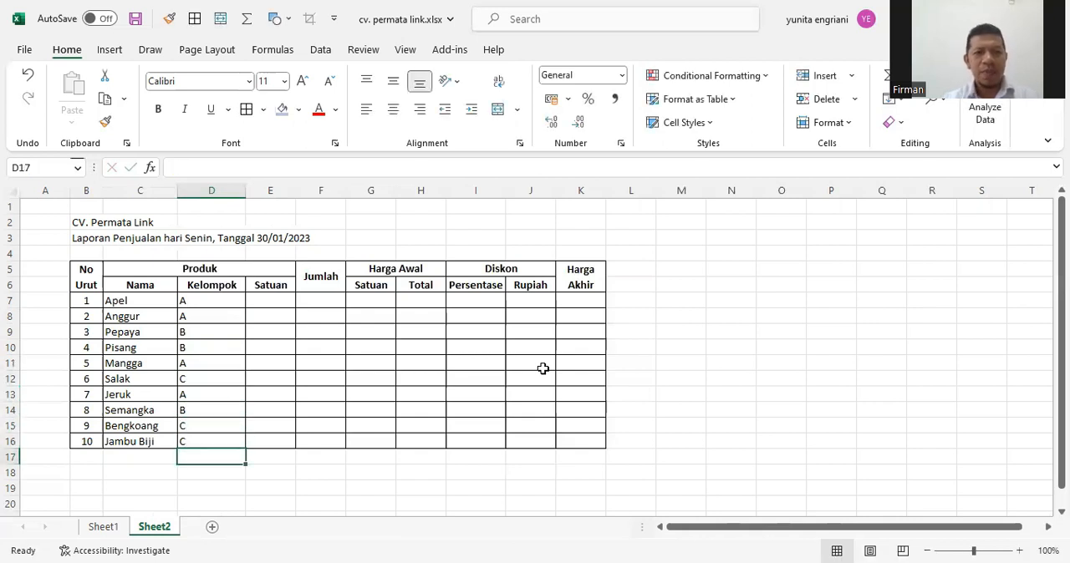
Center the Kelompok codes in D7:D16 horizontally
drag(220, 302, 220, 436)
click(393, 109)
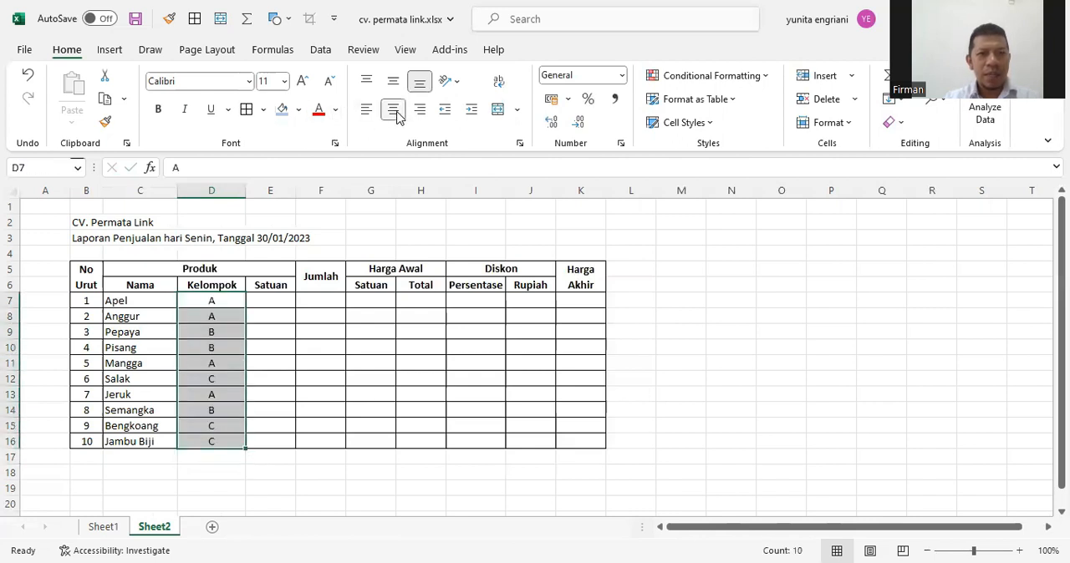
click(287, 366)
Enter Kilogram centered in the Satuan cell E7 and fill it down through E16
click(276, 303)
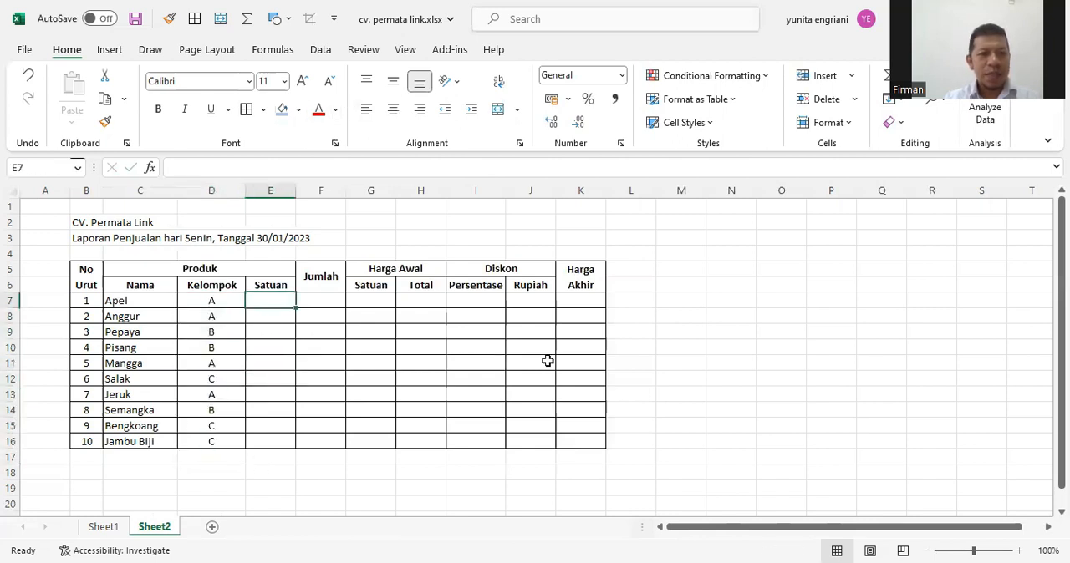
text(Kilogram)
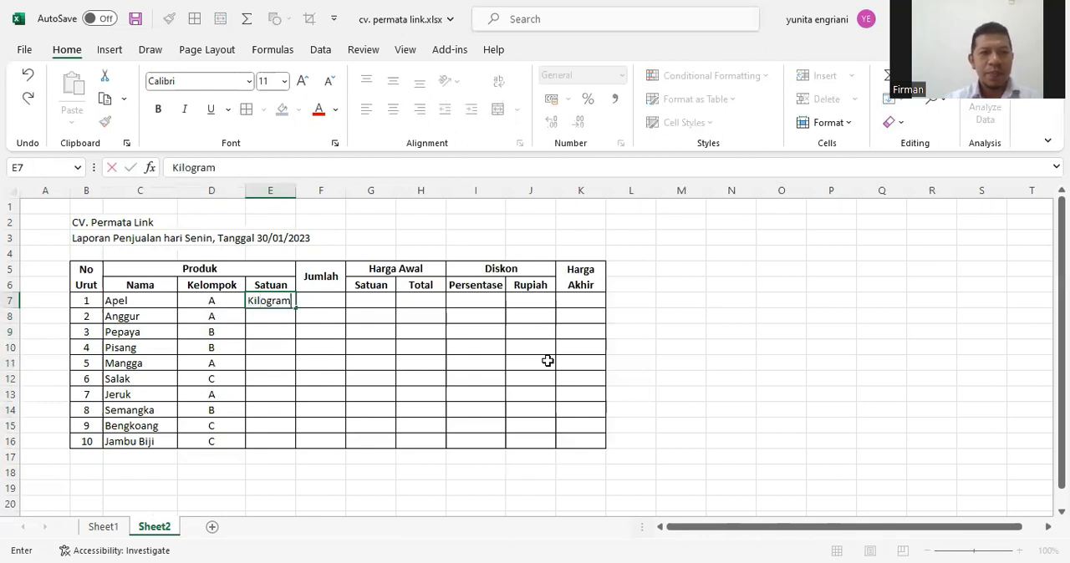
key(Return)
click(280, 304)
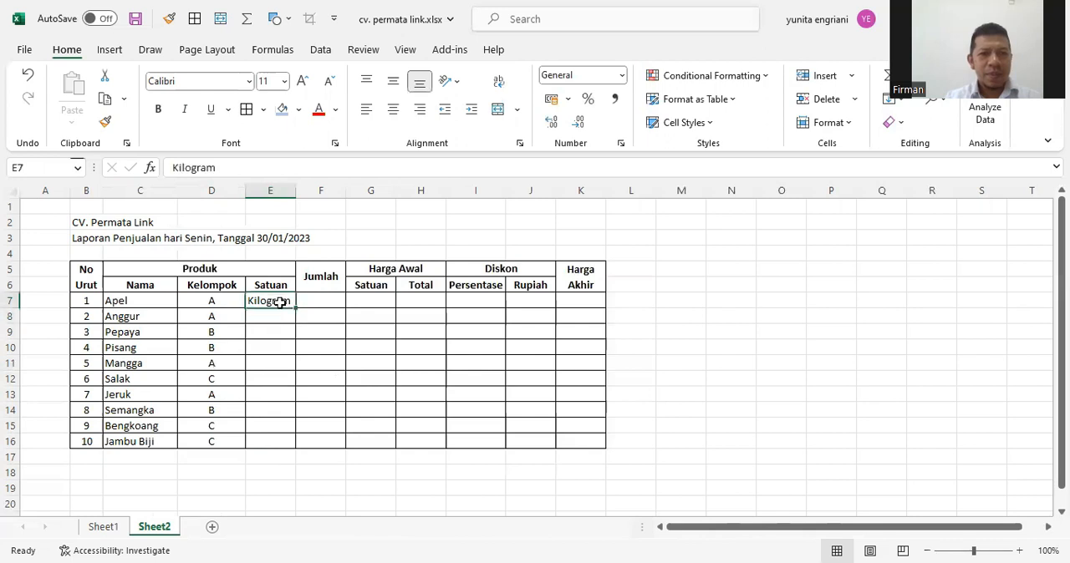
click(393, 109)
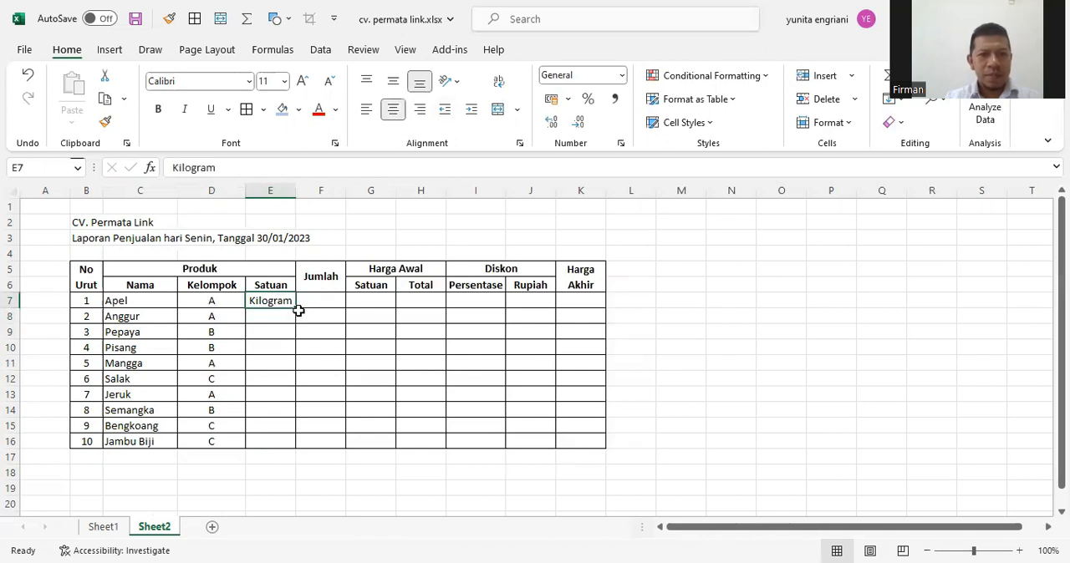
drag(297, 308, 288, 443)
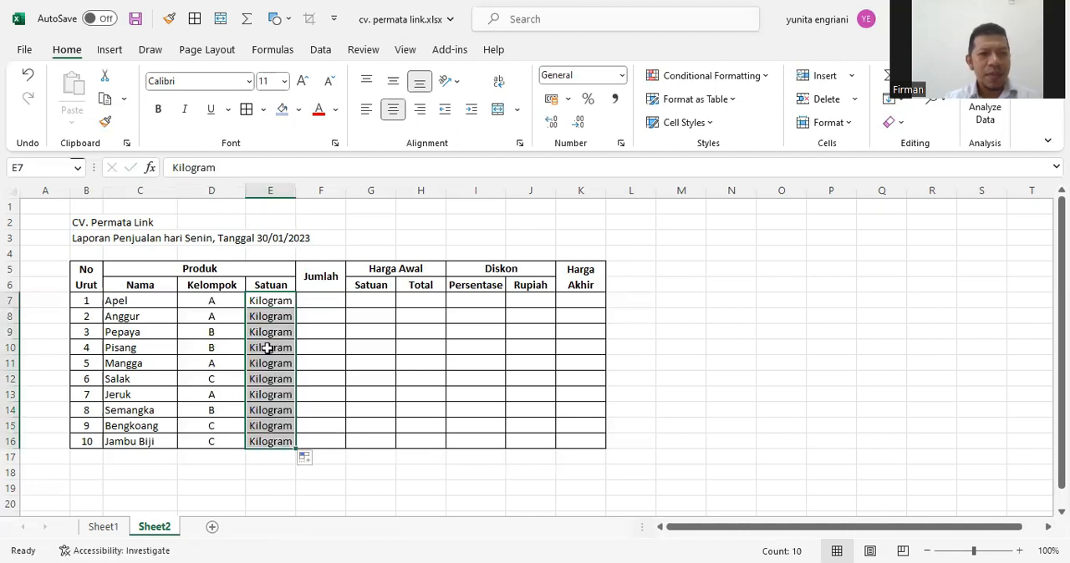
click(272, 322)
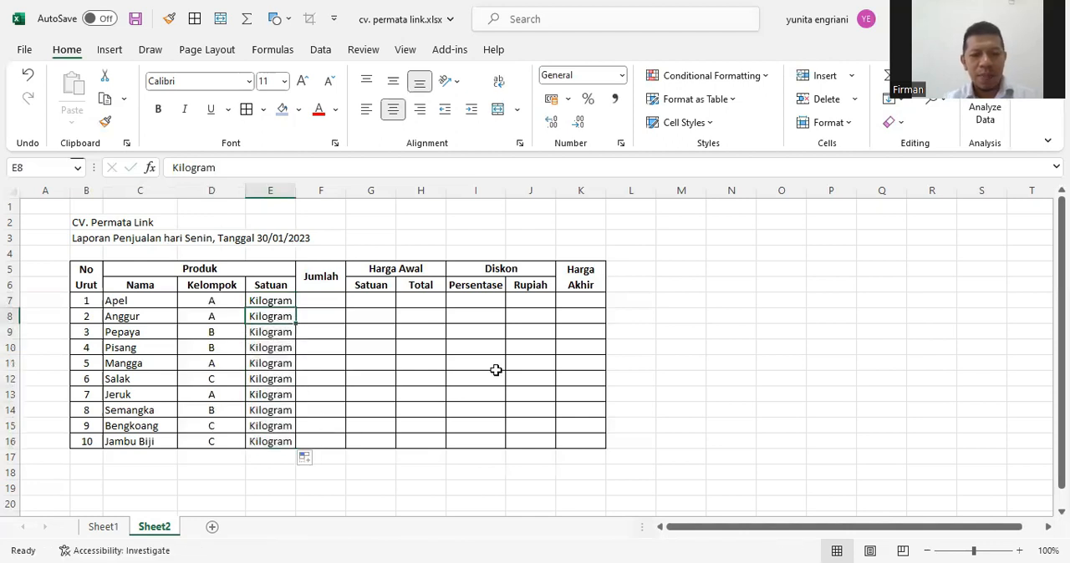
Change the Satuan unit of Anggur in E8 to Kemasan and of Pisang in E10 to Sisir
text(Kemasan)
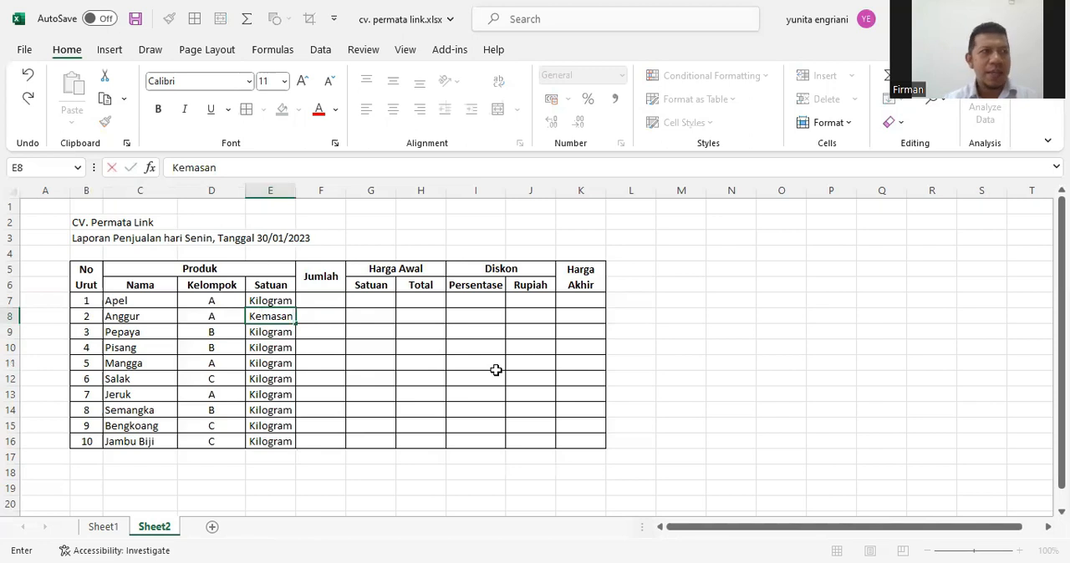
key(Return)
key(Return)
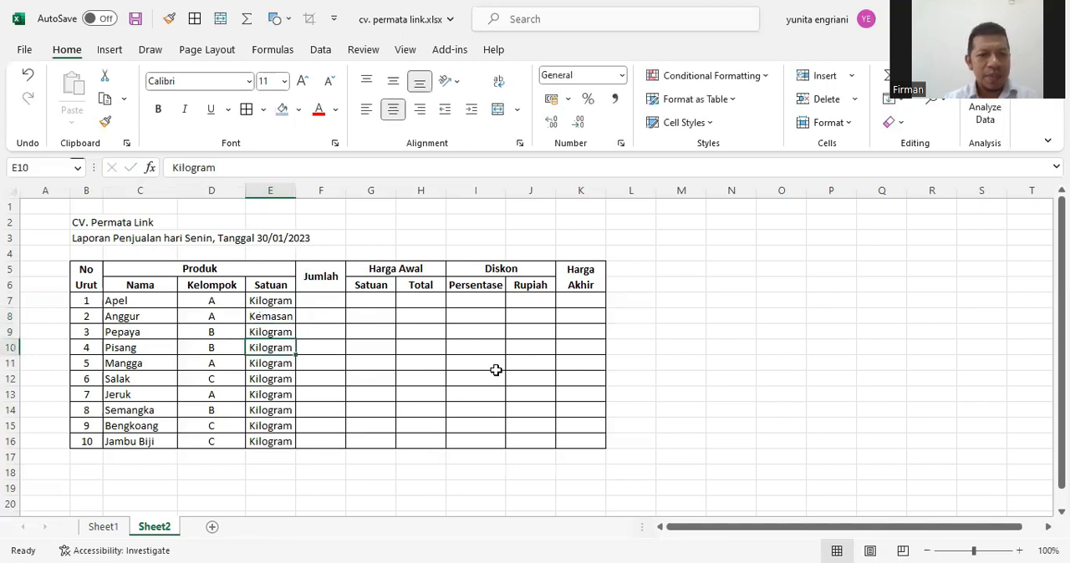
text(Sisir)
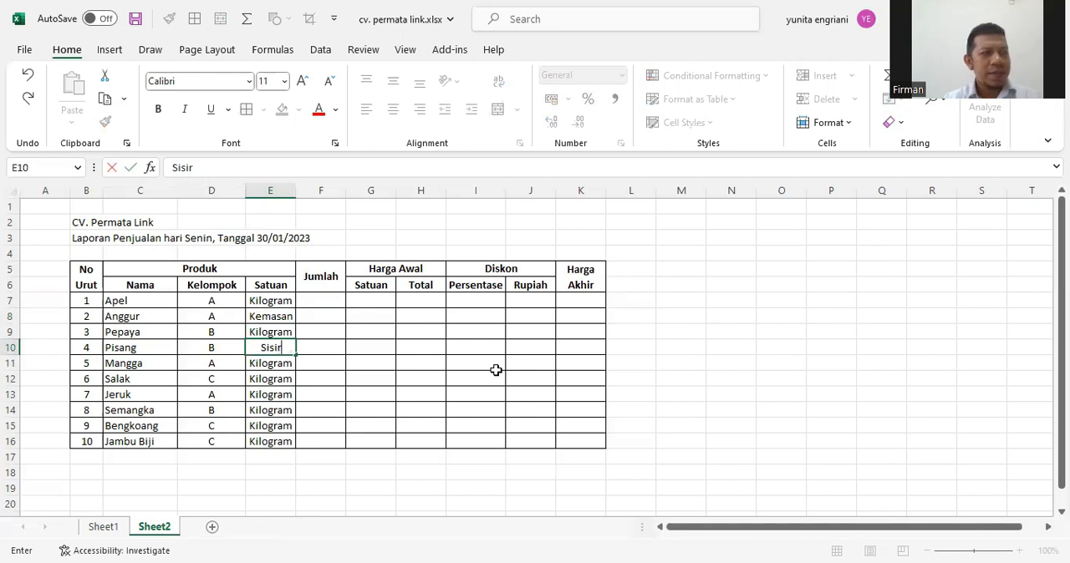
key(Down)
key(Down)
key(Down)
key(Down)
key(Down)
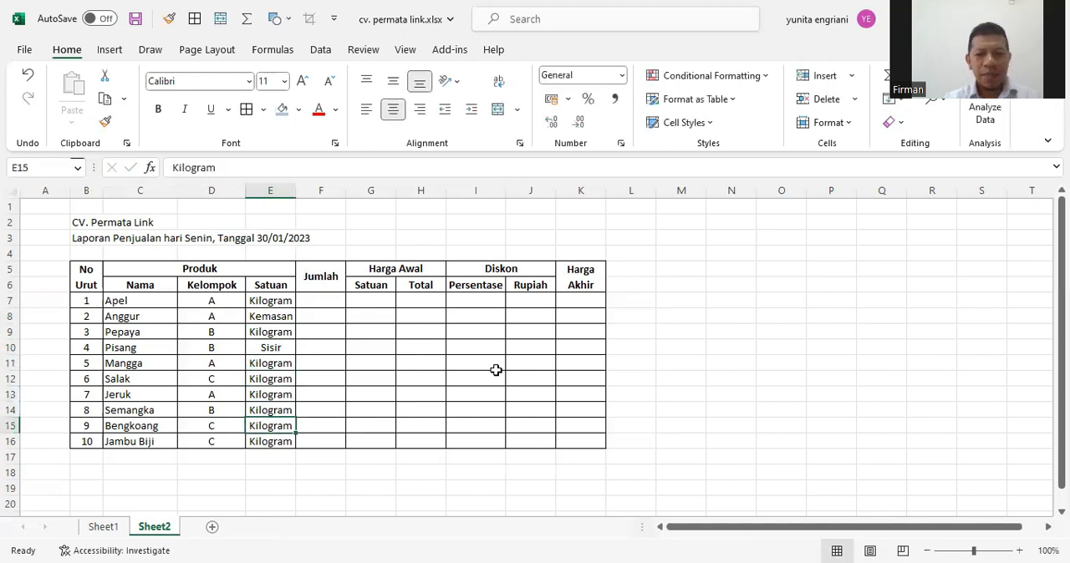
Change the Satuan unit of Bengkoang in E15 to Ikat and widen column E to about 10.57
text(Ikat)
key(Down)
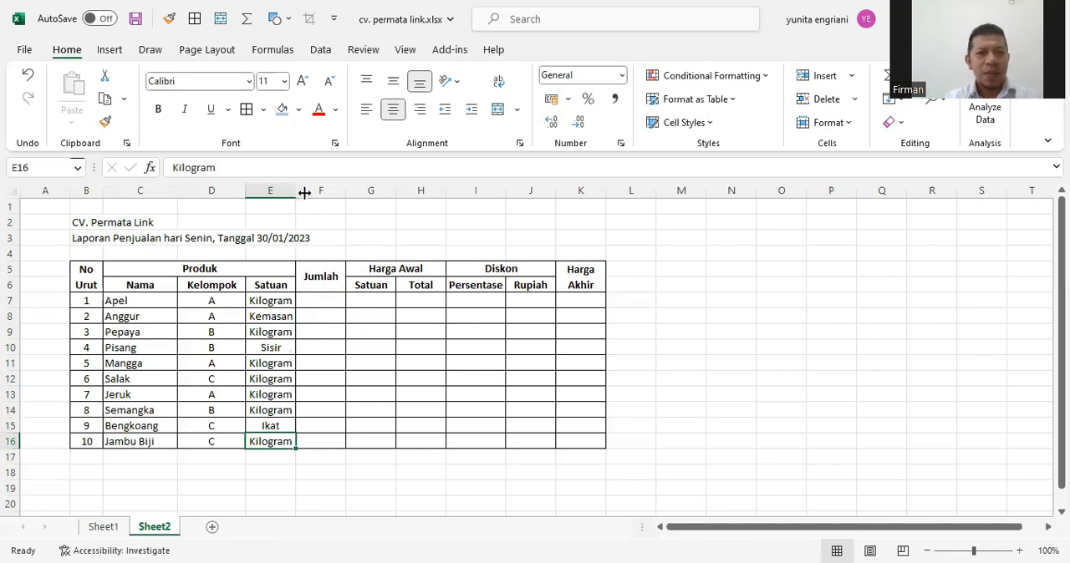
drag(304, 193, 346, 444)
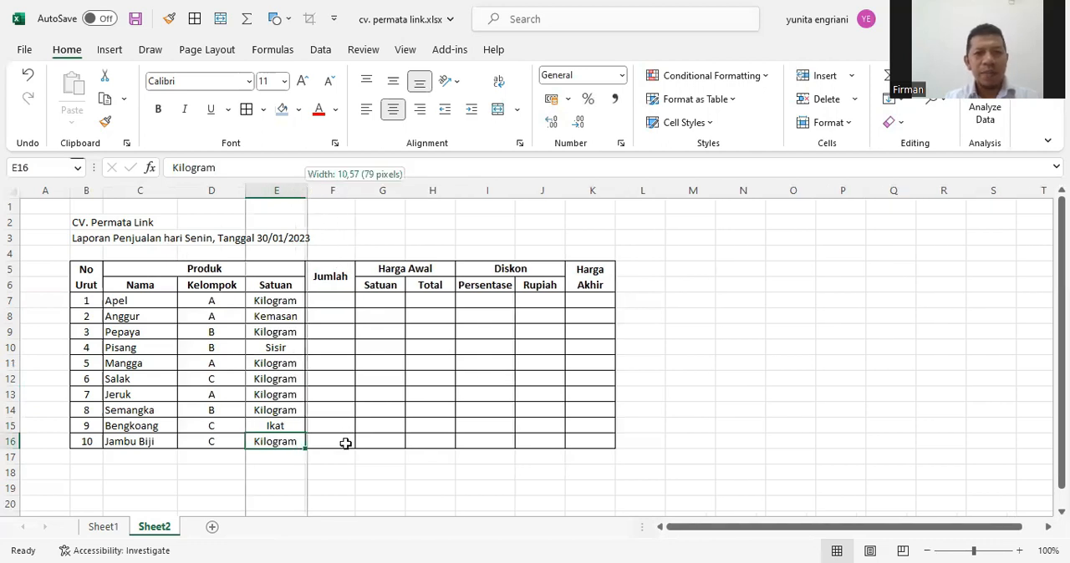
click(334, 473)
Enter the Jumlah quantities 20, 15, 15, 40 and 30 in F7:F11
click(330, 302)
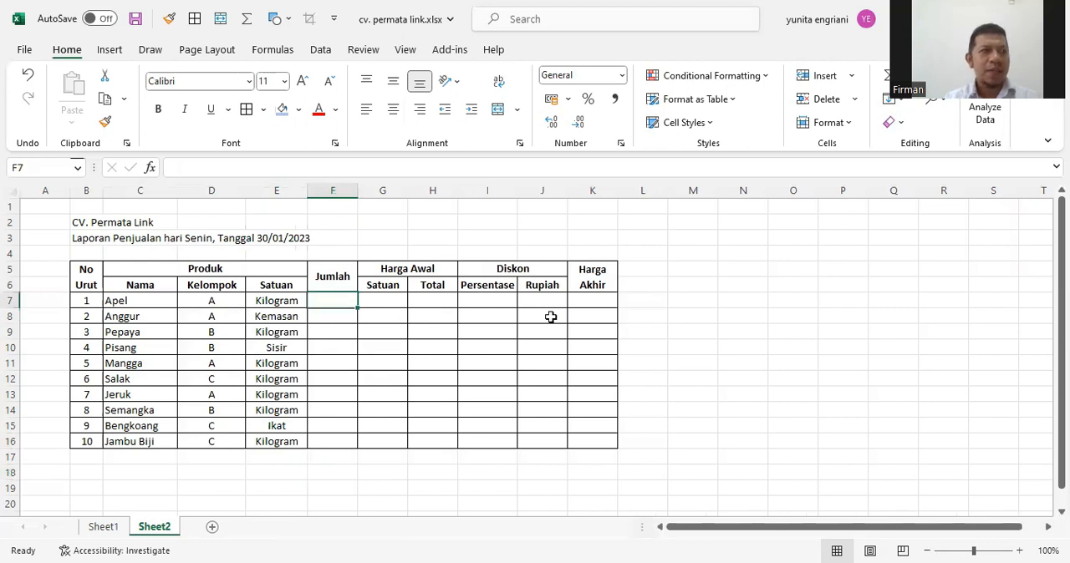
text(20)
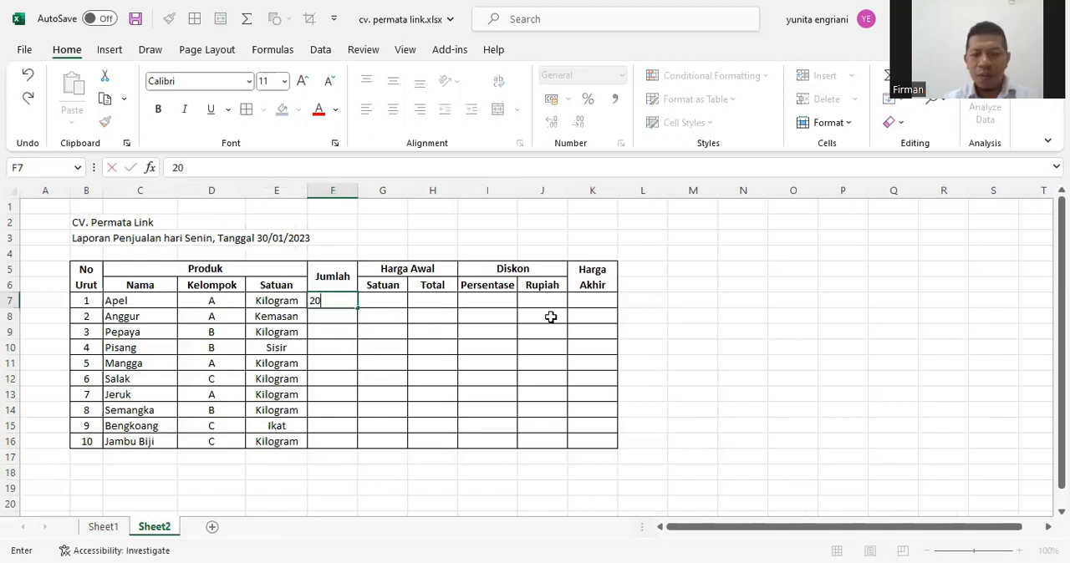
key(Return)
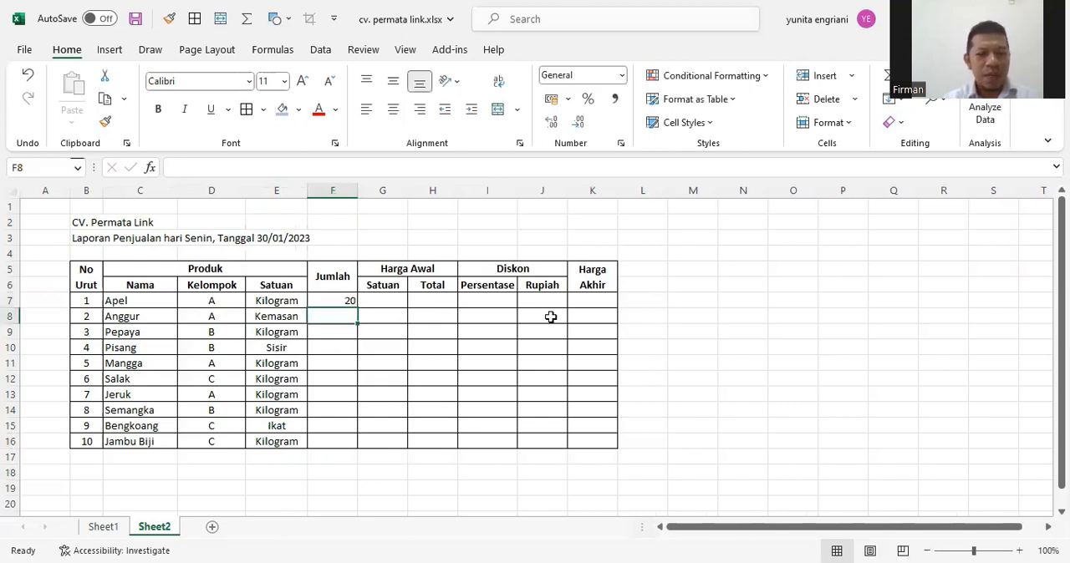
text(15)
key(Return)
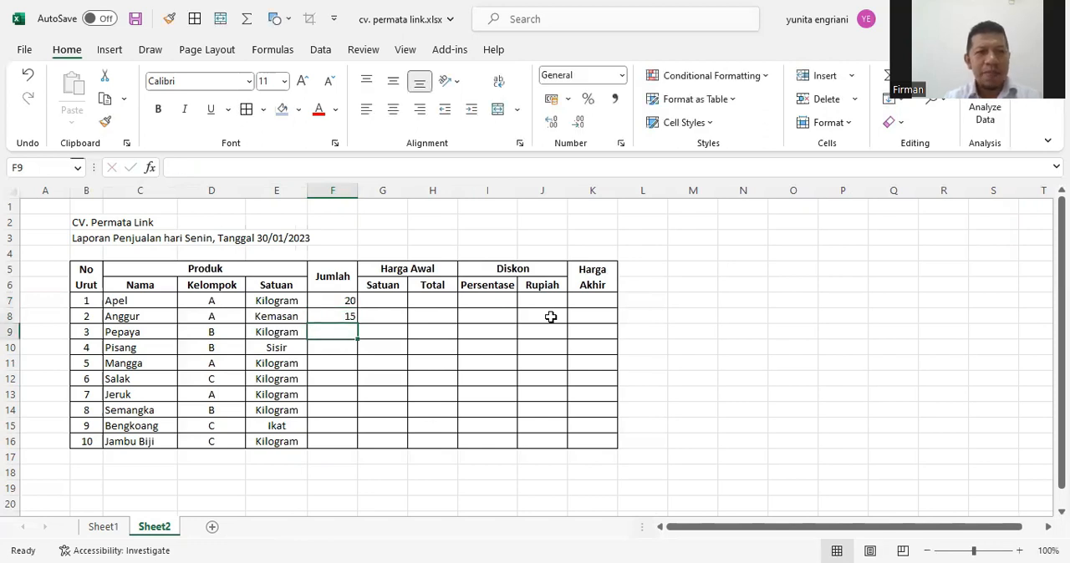
text(15)
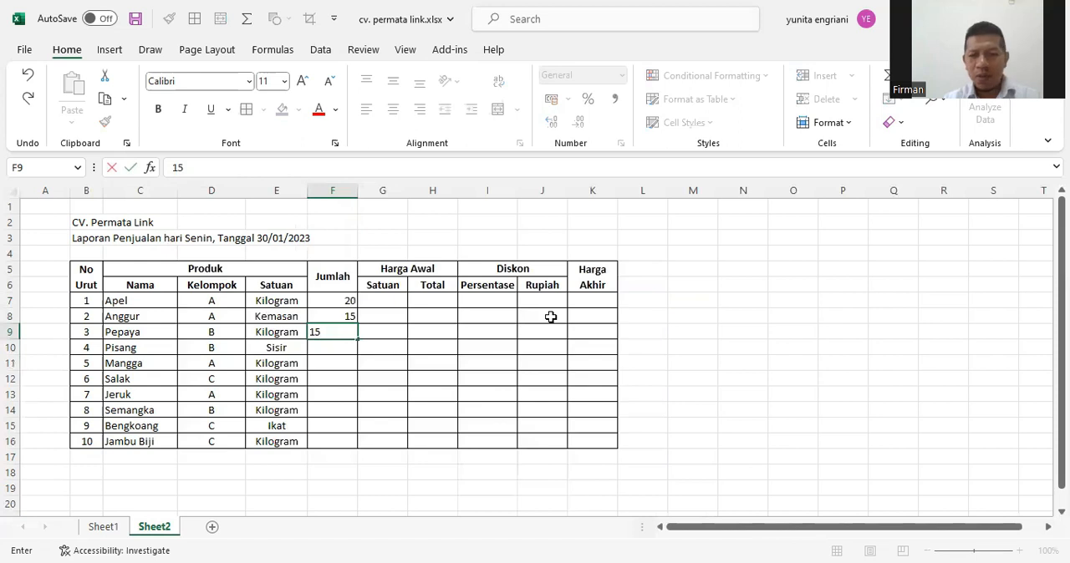
key(Return)
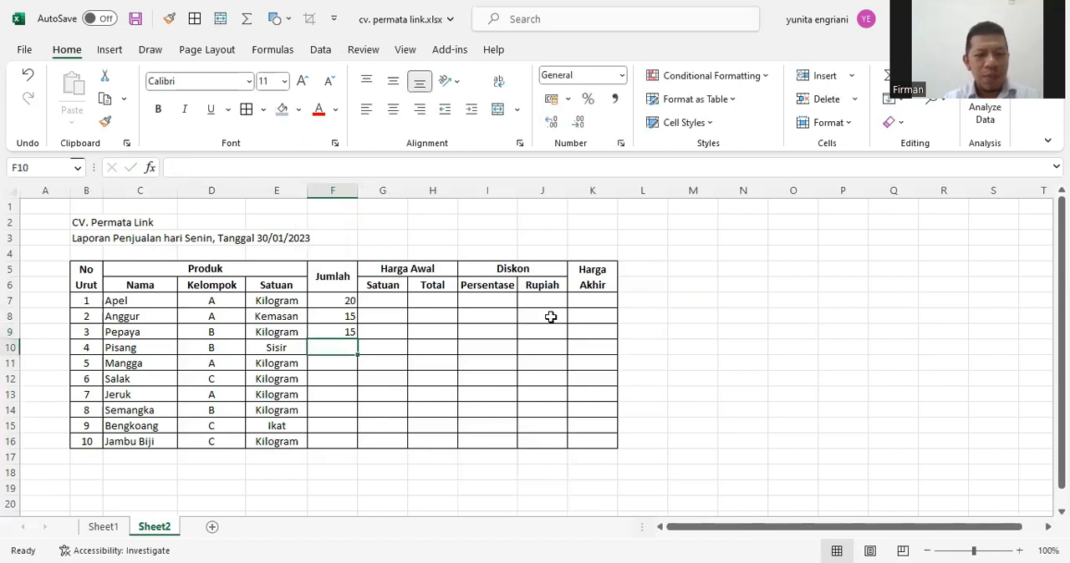
text(40)
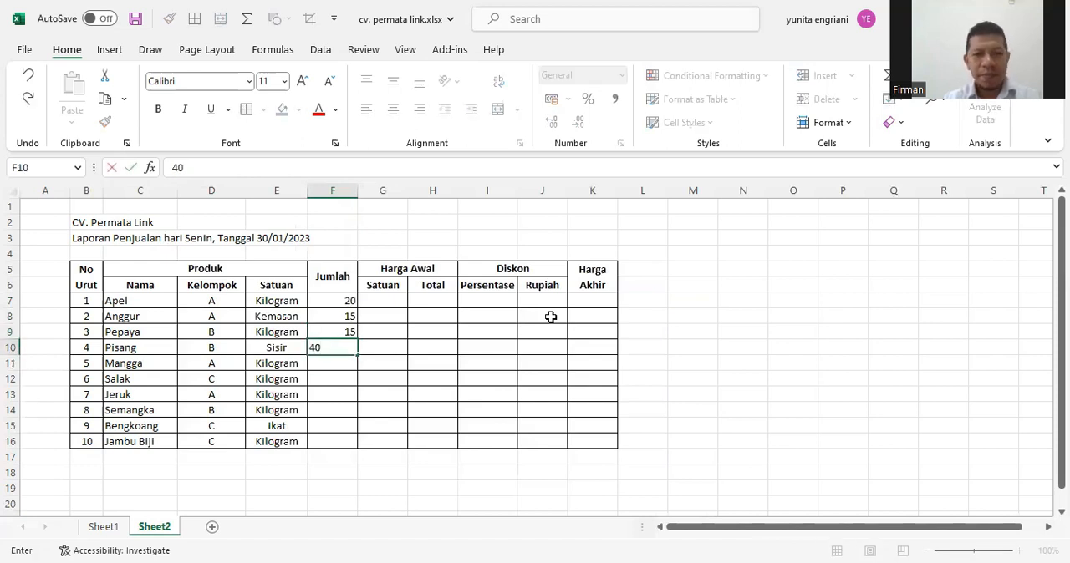
key(Return)
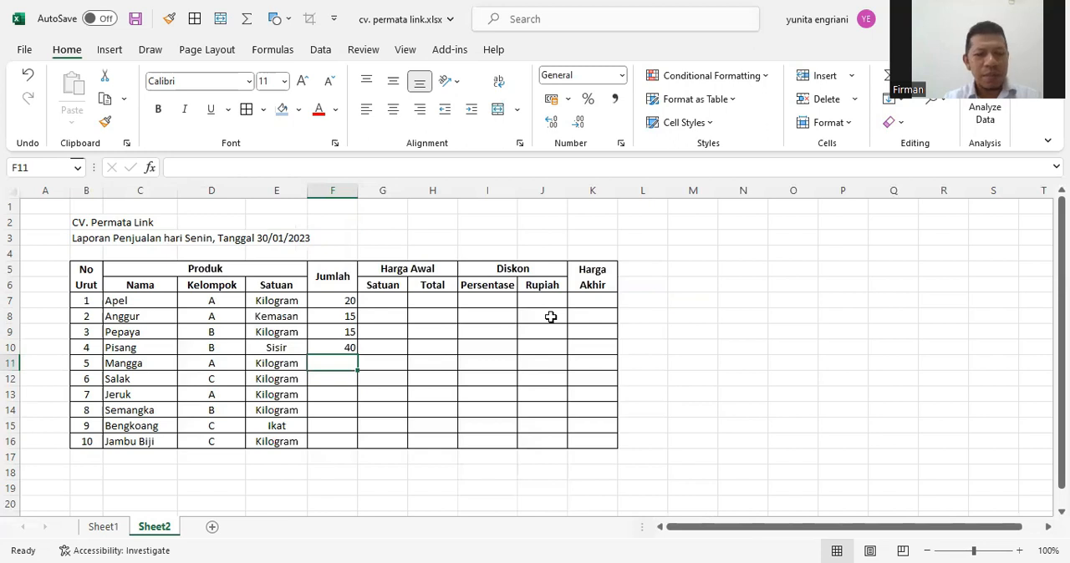
text(30)
key(Return)
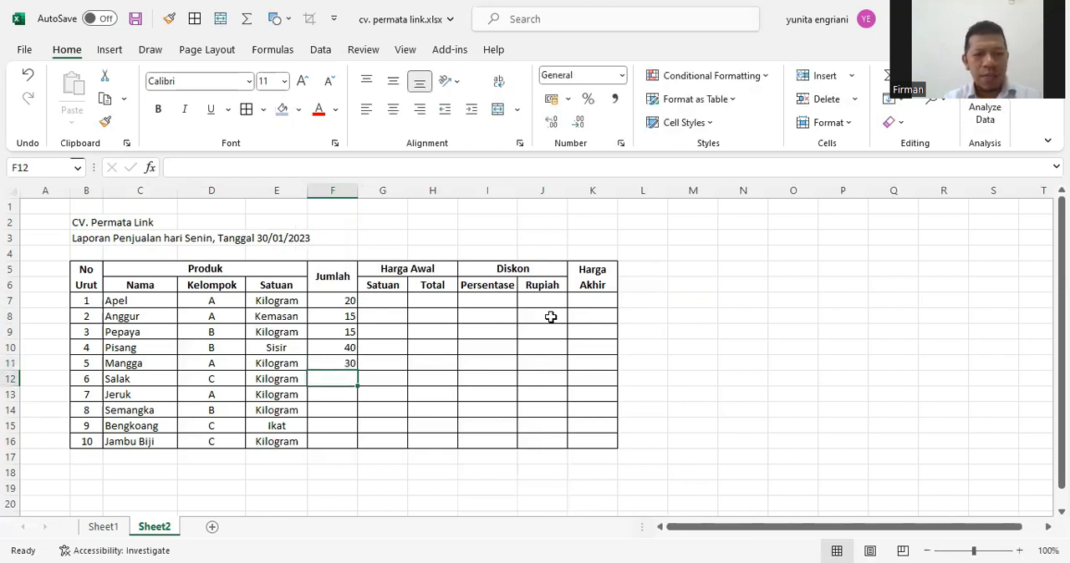
Enter the Jumlah quantities 5, 50, 80, 60 and 8 in F12:F16
text(5)
key(Return)
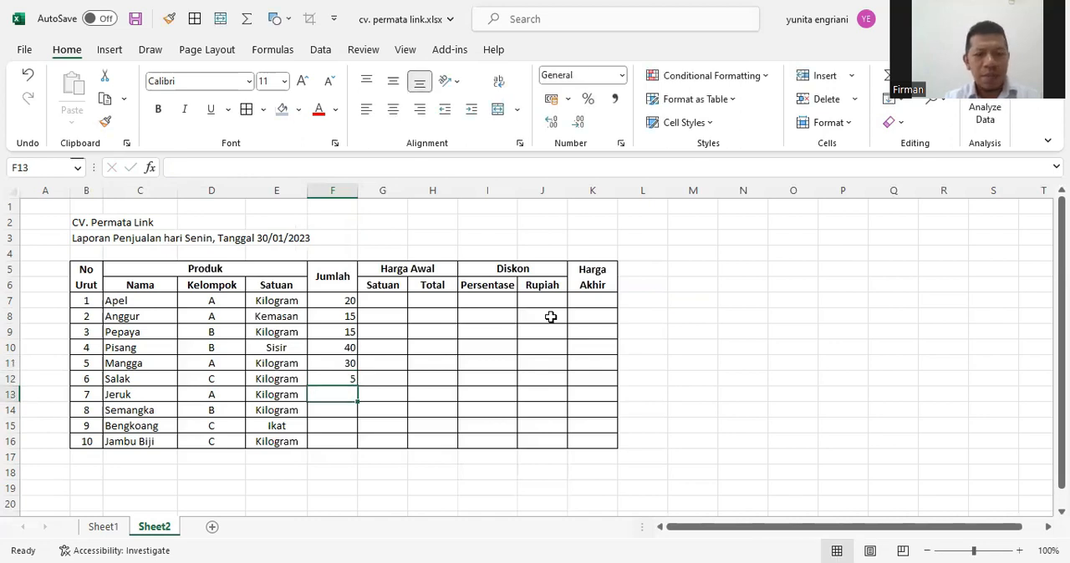
text(50)
key(Return)
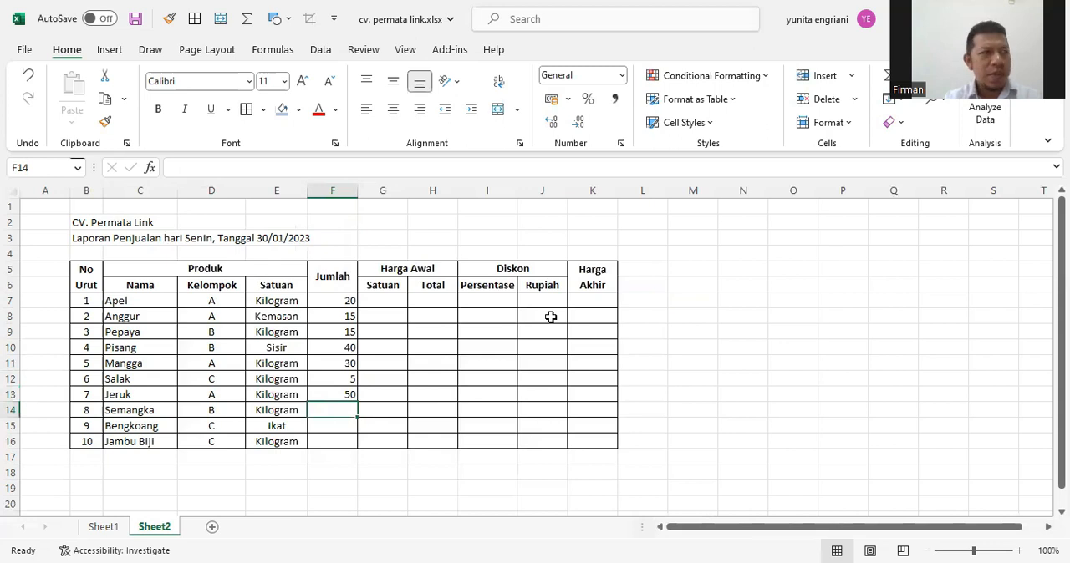
text(80)
key(Return)
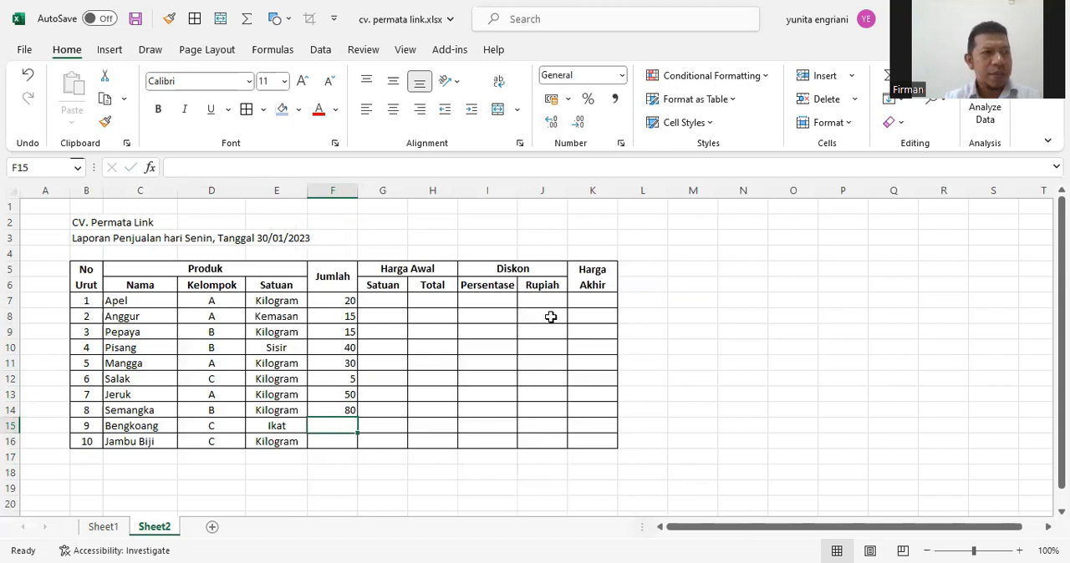
text(60)
key(Return)
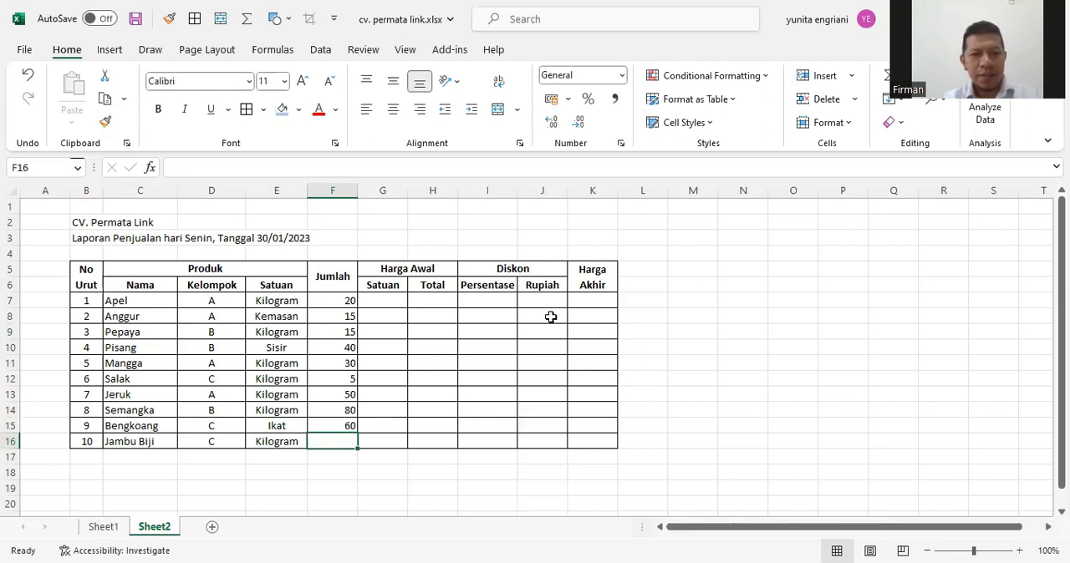
text(8)
key(Tab)
Center the Jumlah quantities in F7:F16 horizontally
drag(320, 298, 335, 444)
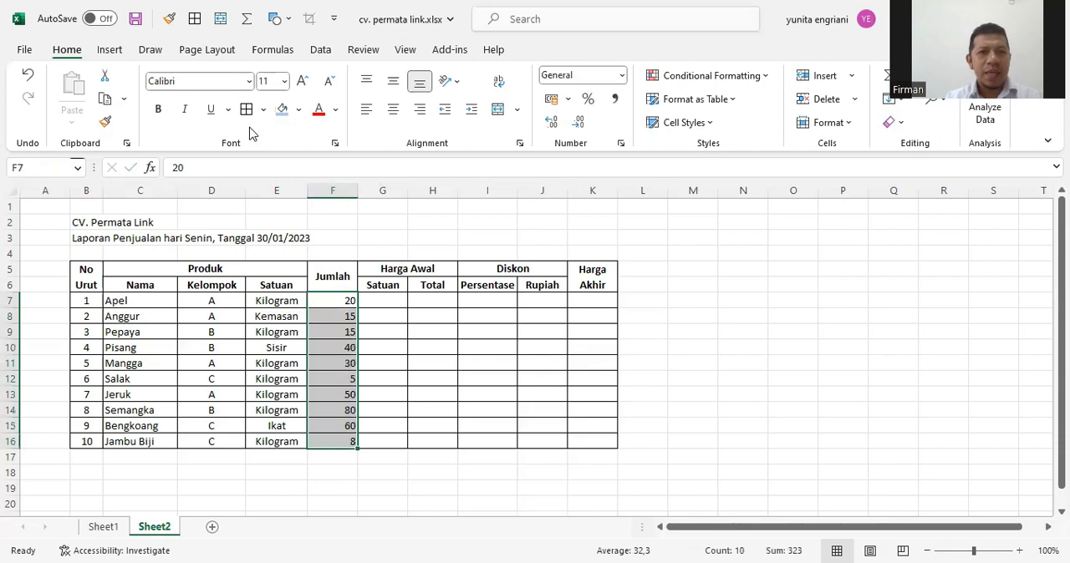
click(393, 110)
click(378, 360)
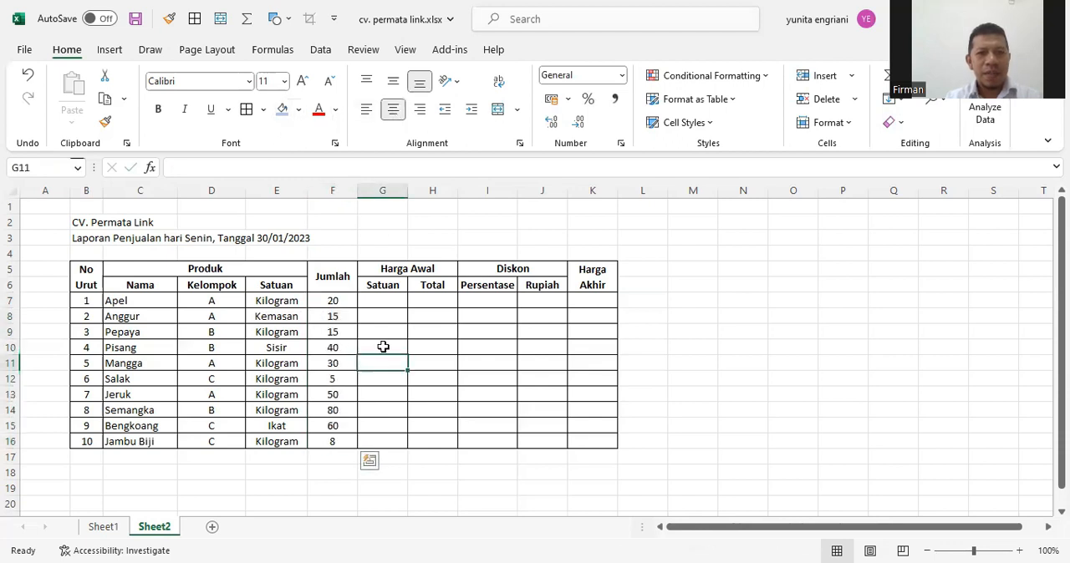
Enter the Harga Awal unit prices 40000 for Apel in G7 and 35000 for Anggur in G8
click(390, 303)
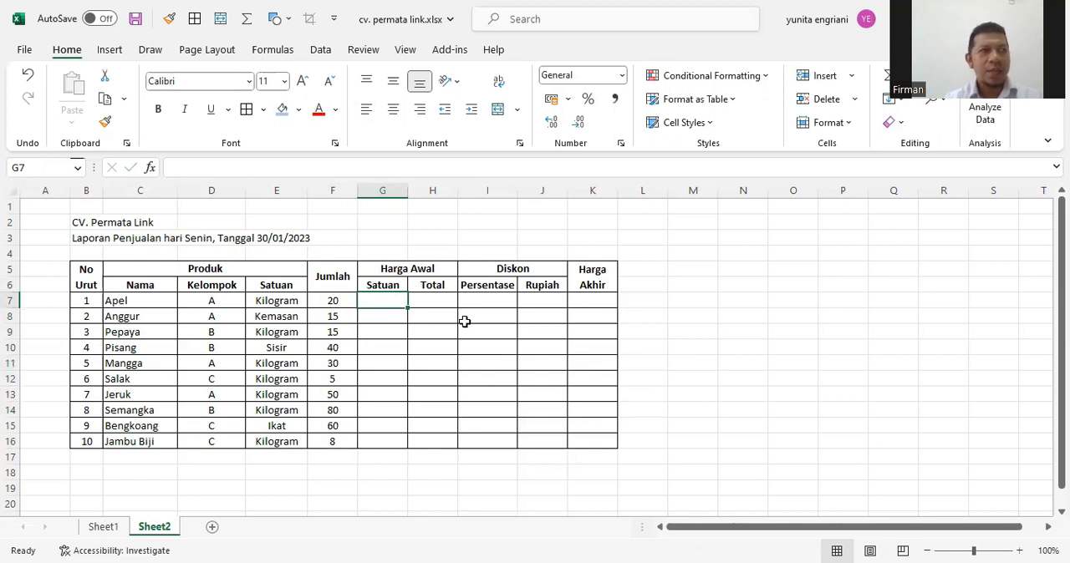
text(40000)
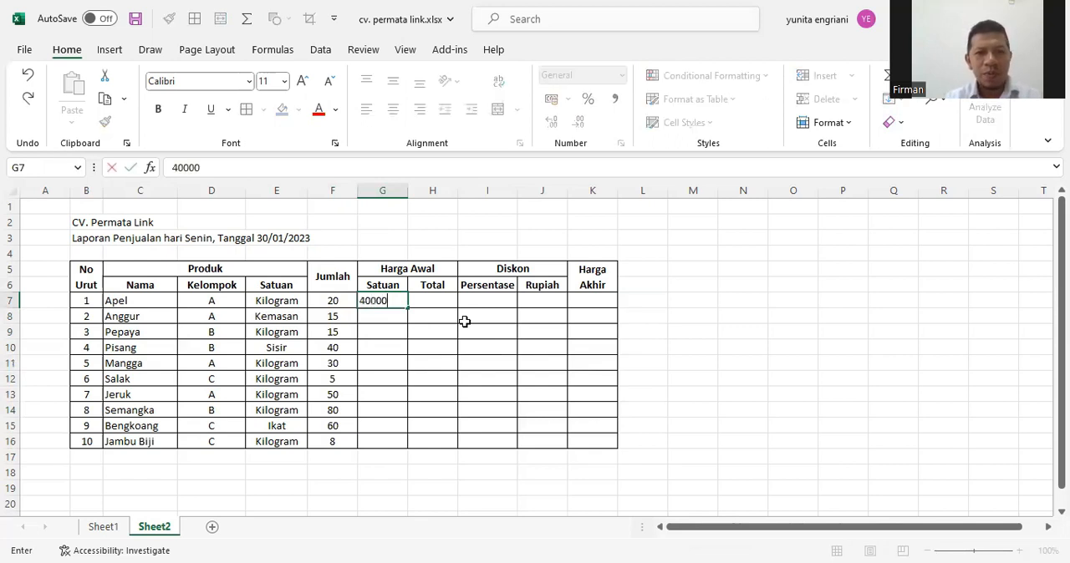
key(Return)
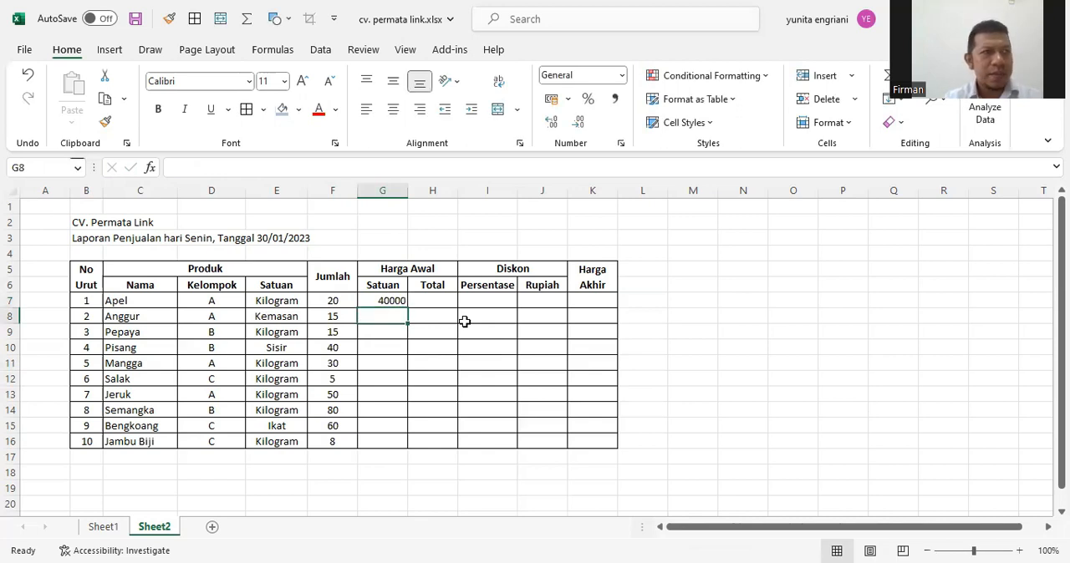
text(35000)
key(BackSpace)
key(BackSpace)
key(BackSpace)
text(000)
key(Return)
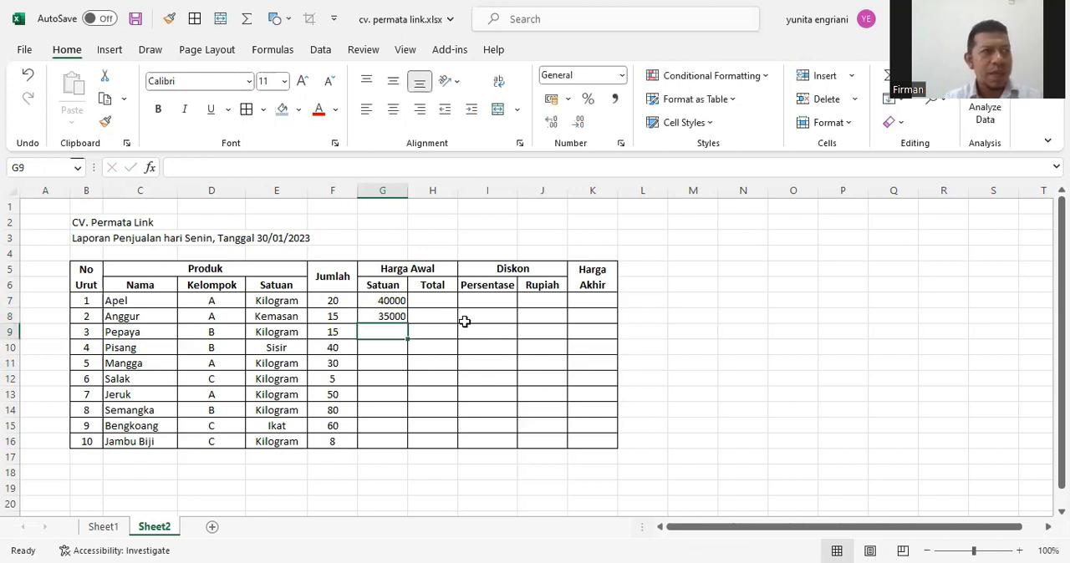
Enter the Harga Awal unit prices 7000, 20000 and 30000 for Pepaya, Pisang and Mangga in G9:G11
text(7000)
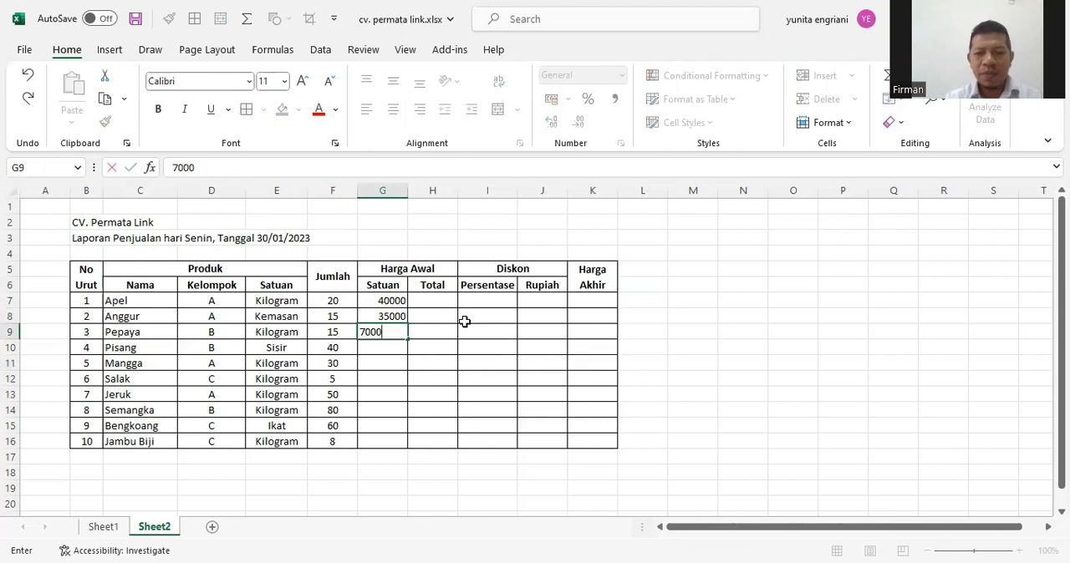
key(Return)
text(20000)
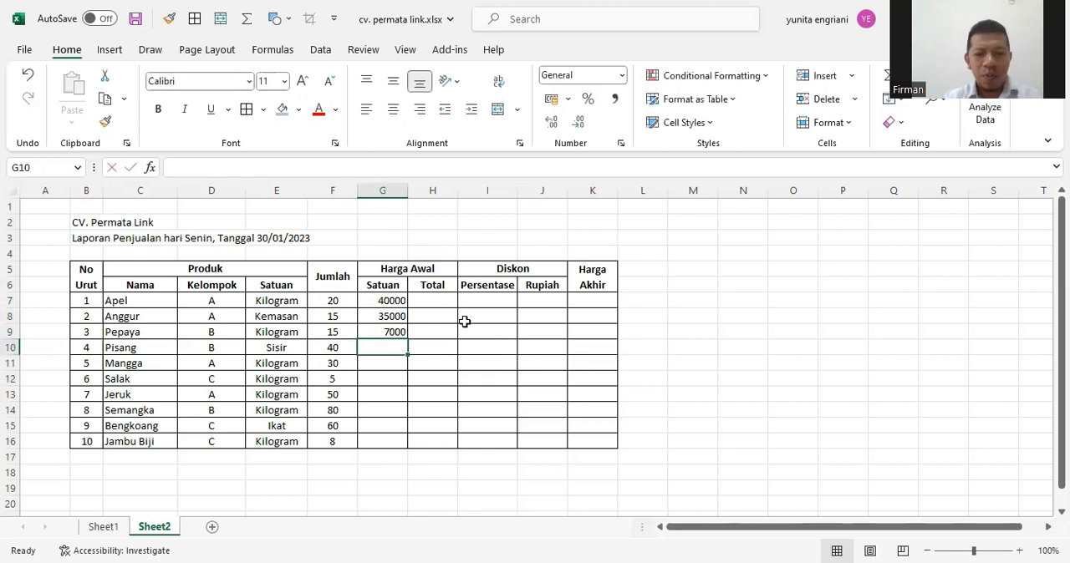
key(Return)
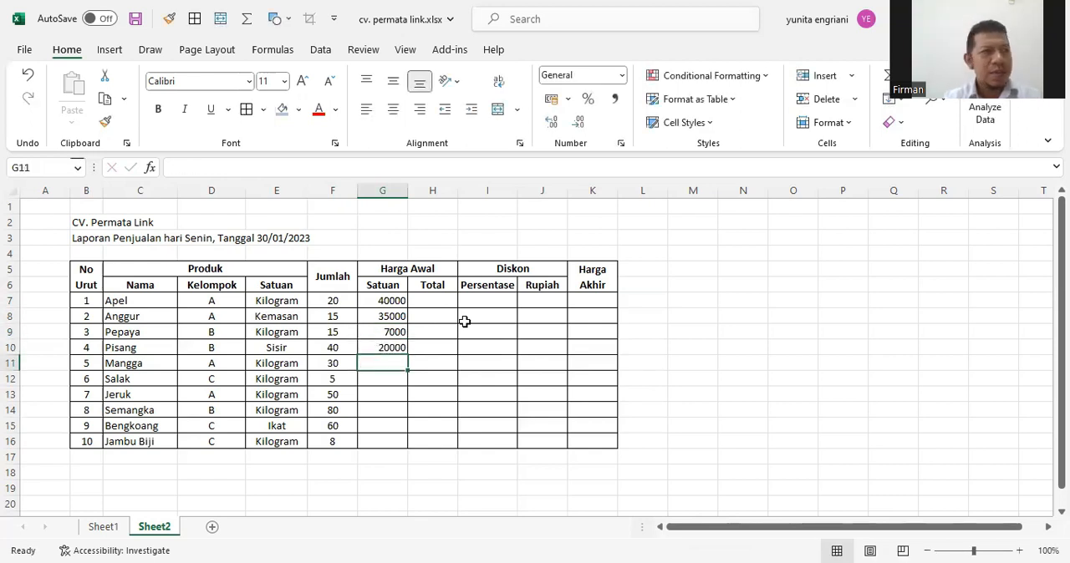
text(30000)
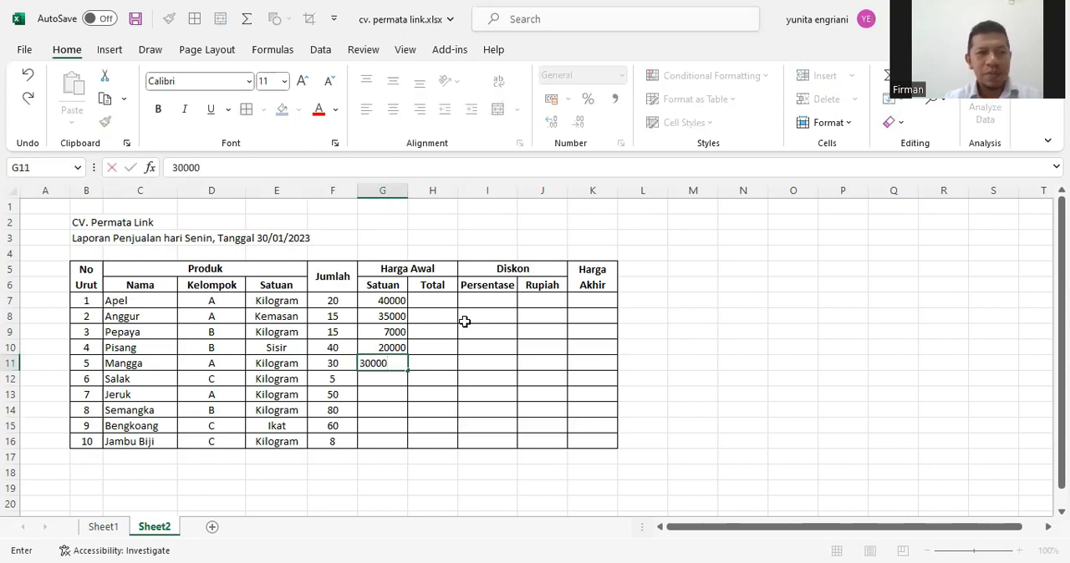
key(Return)
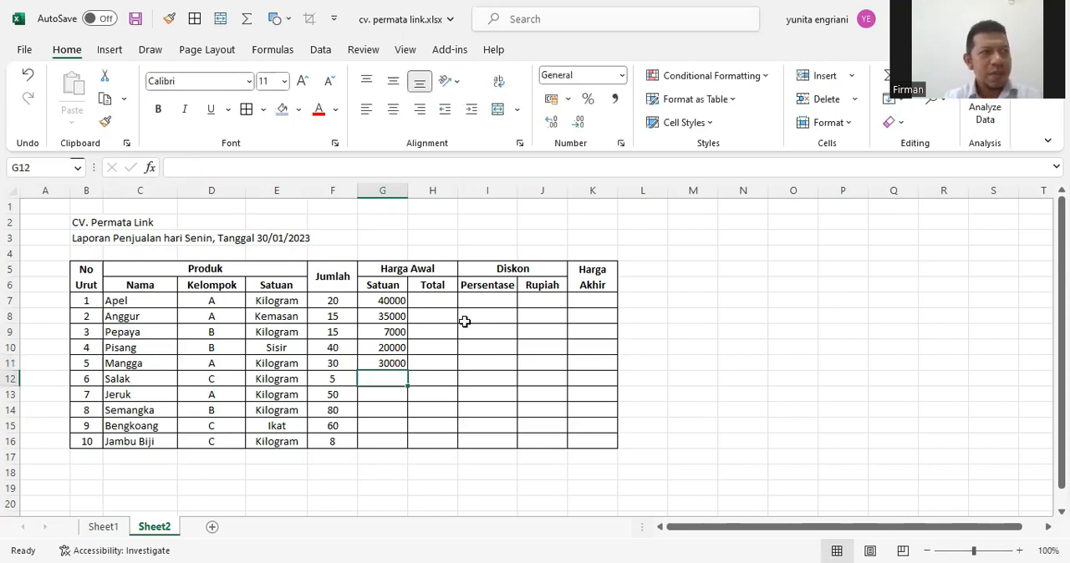
Enter the Harga Awal unit prices 12000, 25000 and 8000 for Salak, Jeruk and Semangka in G12:G14
text(12000)
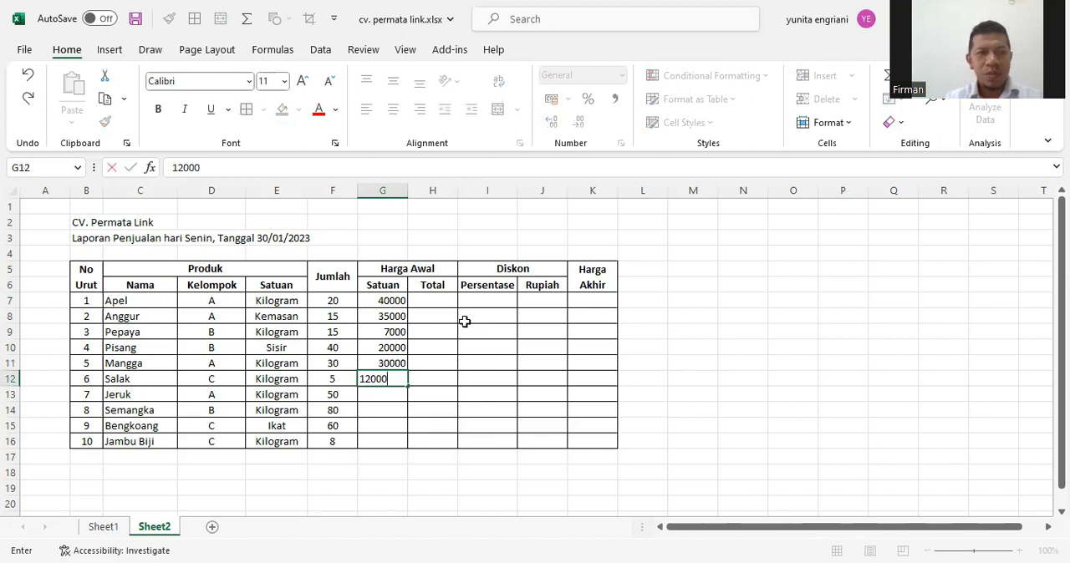
key(Return)
text(25000)
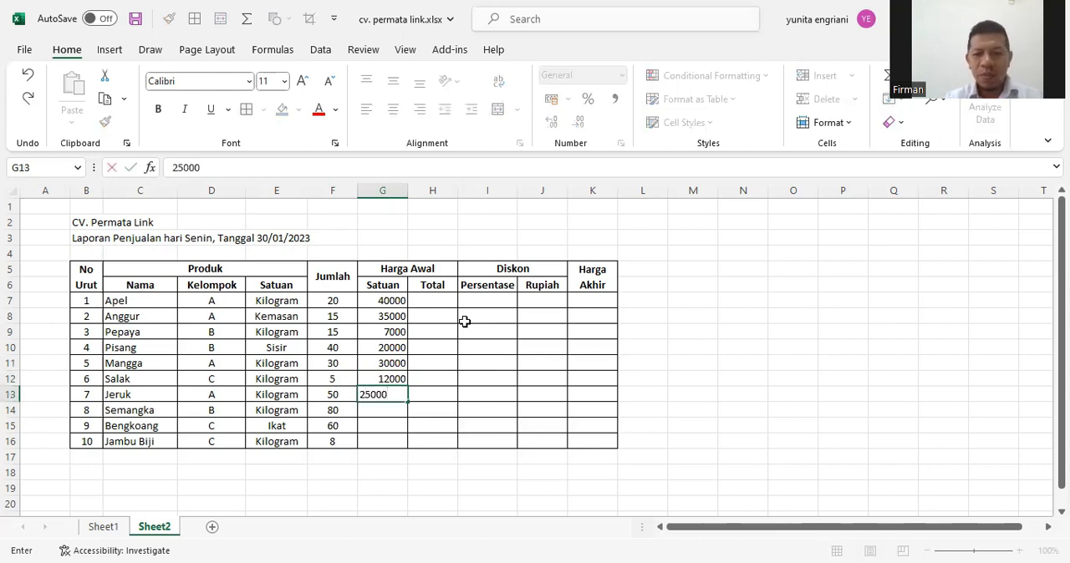
key(Return)
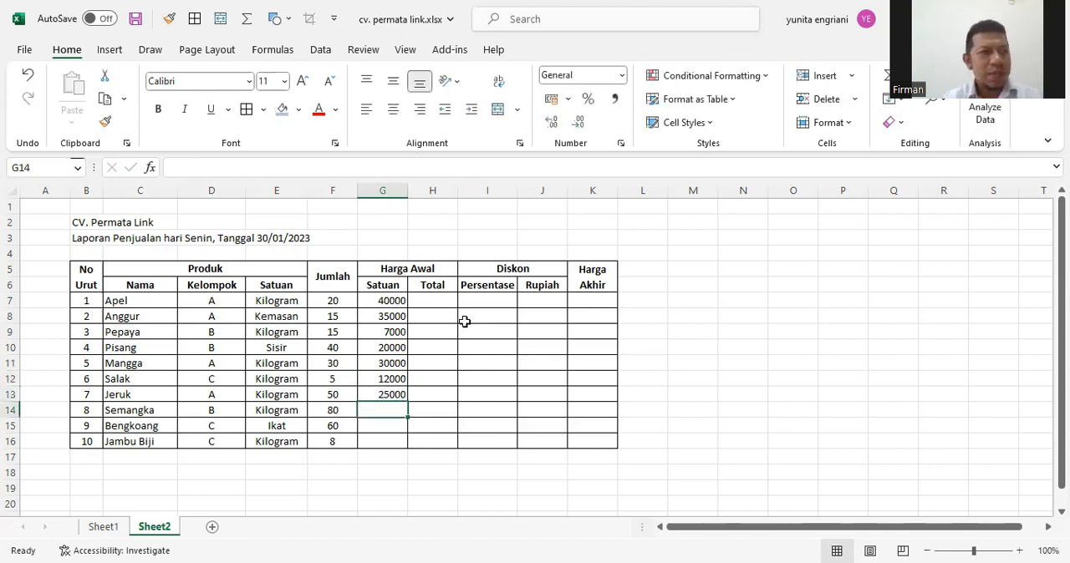
text(8000)
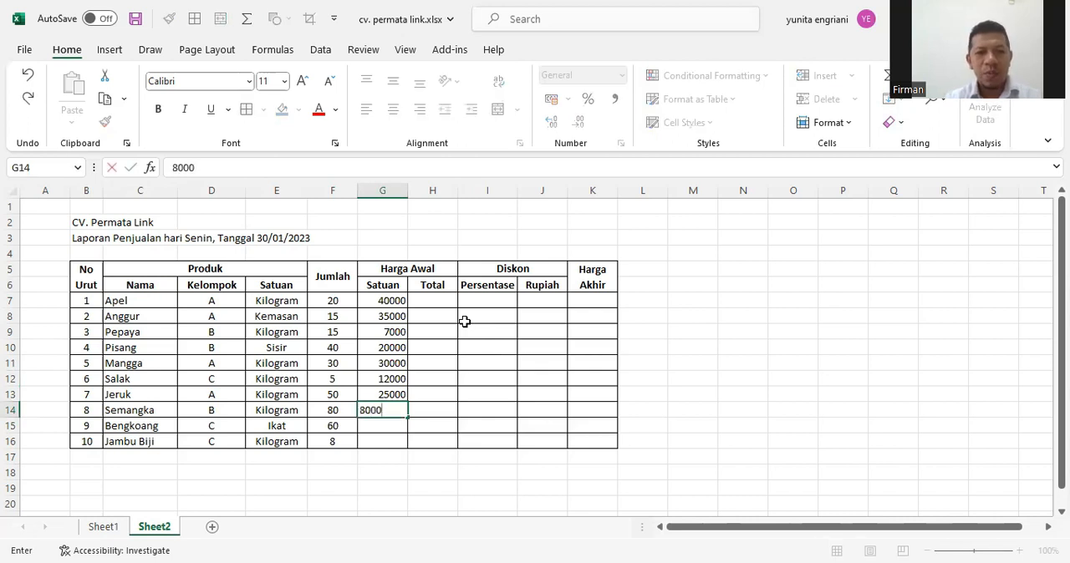
key(Return)
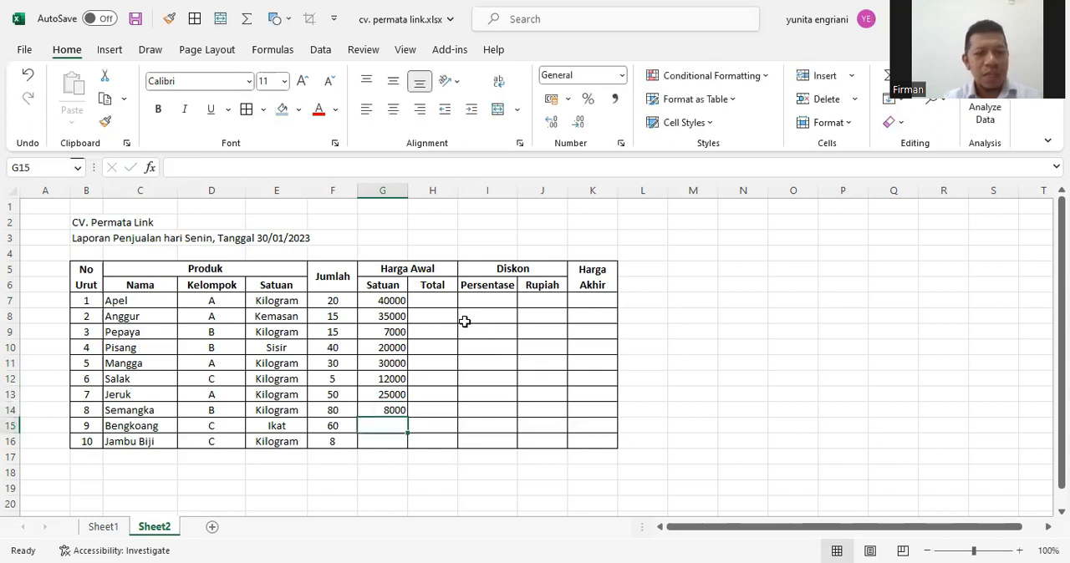
Enter the Harga Awal unit prices 10000 for Bengkoang in G15 and 5000 for Jambu Biji in G16
text(10000)
key(Return)
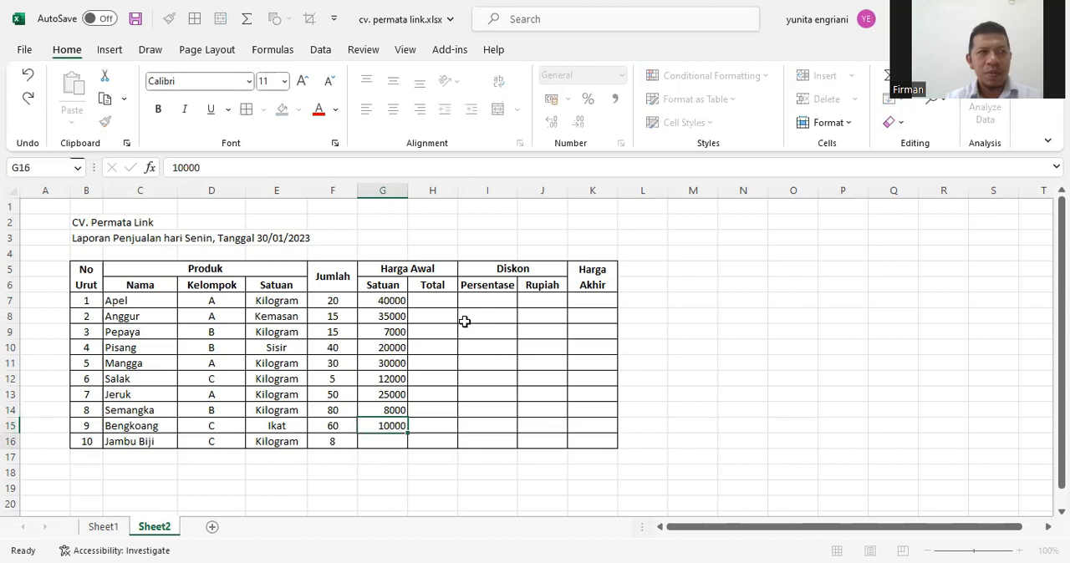
text(5000)
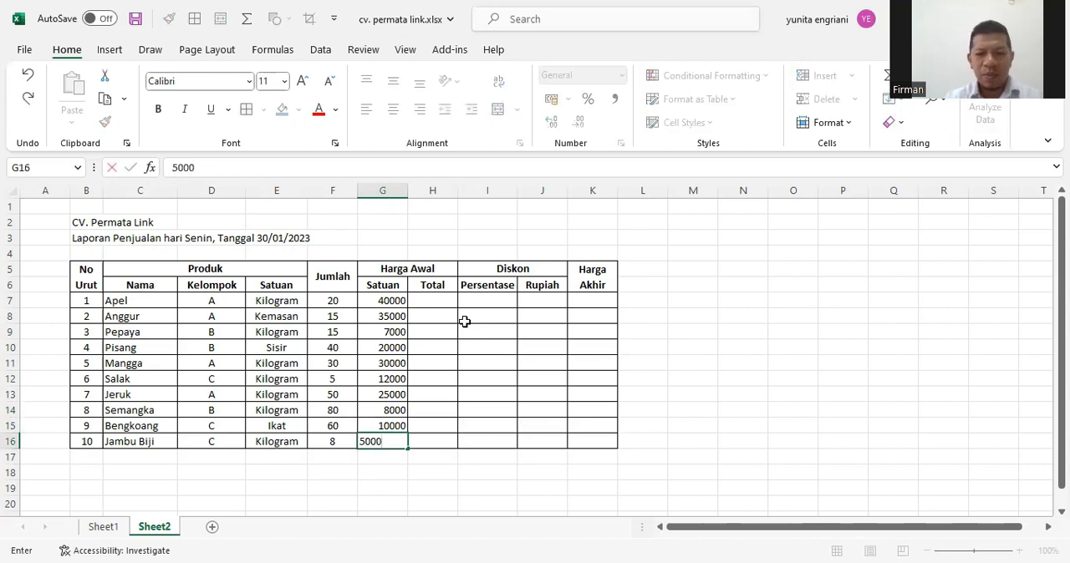
key(Return)
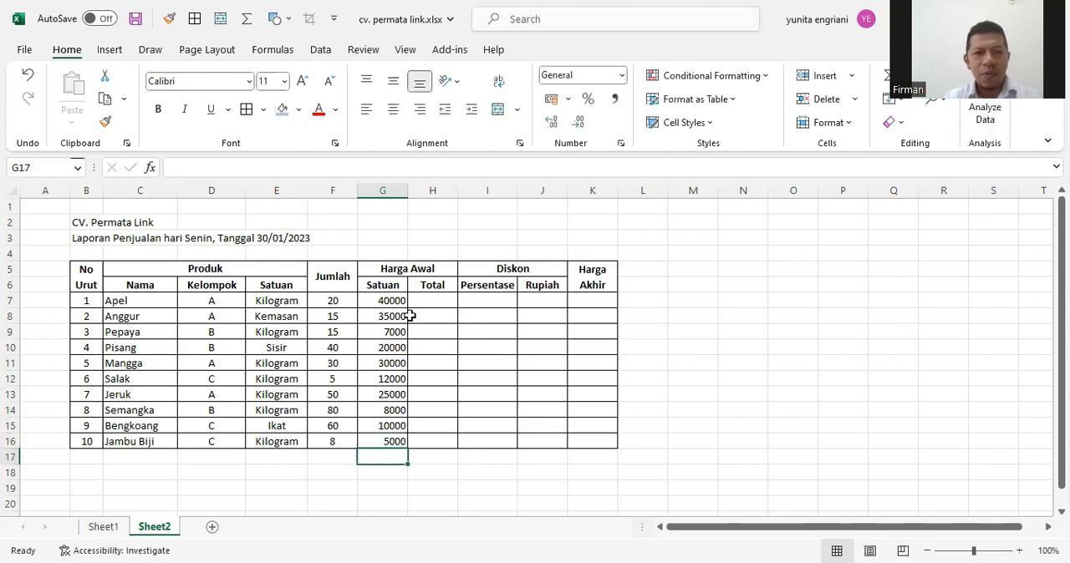
Apply the Rp English (Indonesia) accounting format to the unit prices in G7:G16
drag(388, 301, 392, 441)
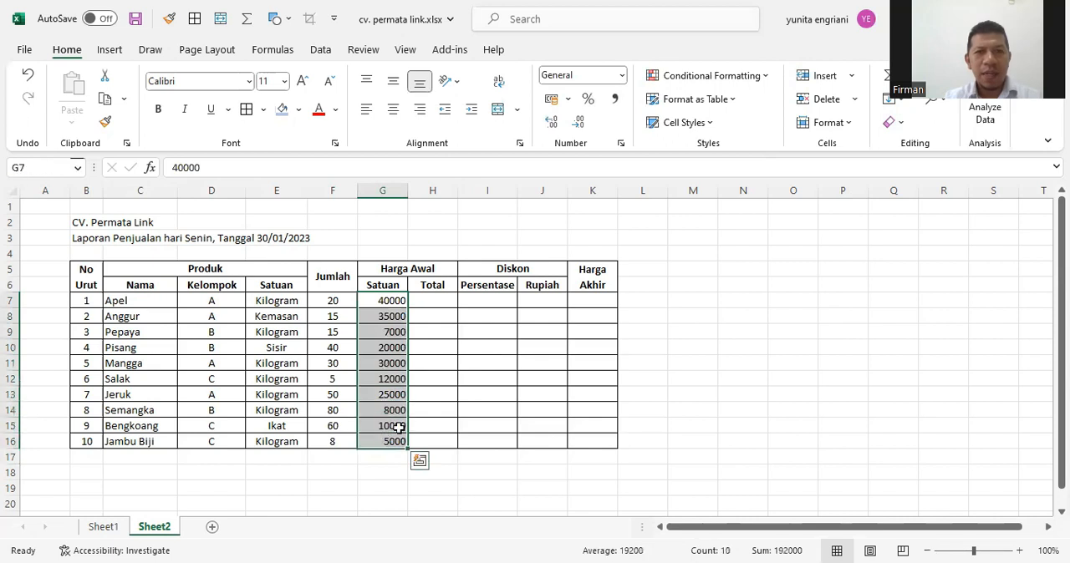
click(568, 99)
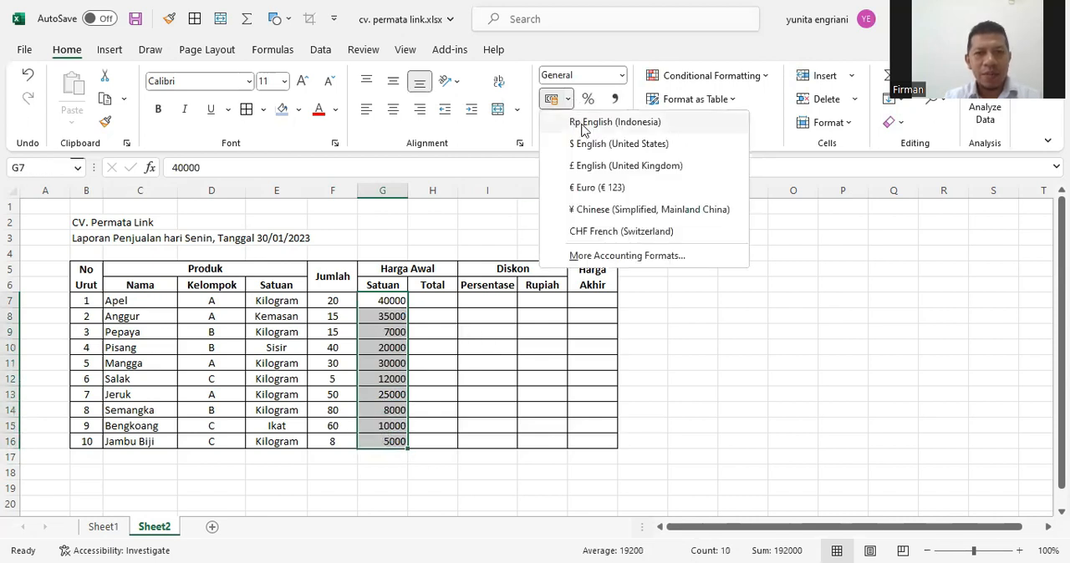
click(583, 127)
click(390, 488)
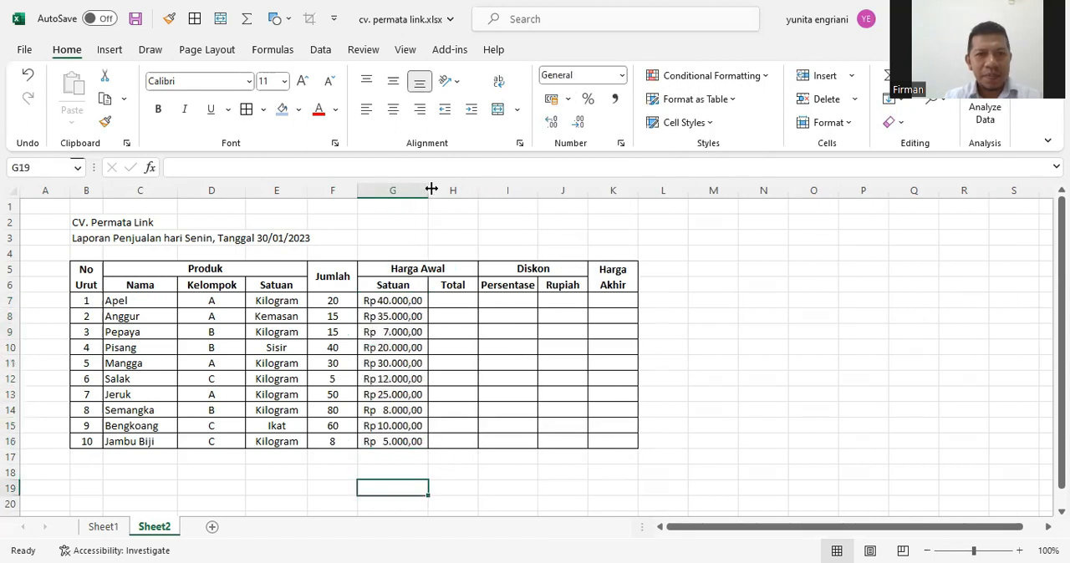
Adjust the width of column G so the rupiah prices fit with some spacing, and slightly widen the Total column H
drag(412, 191, 410, 192)
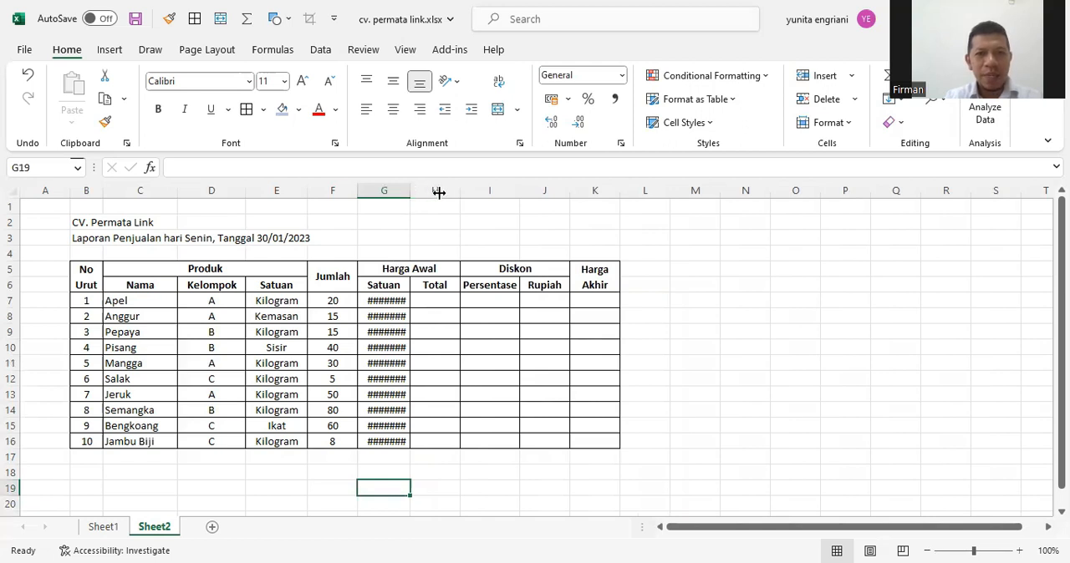
drag(438, 193, 439, 193)
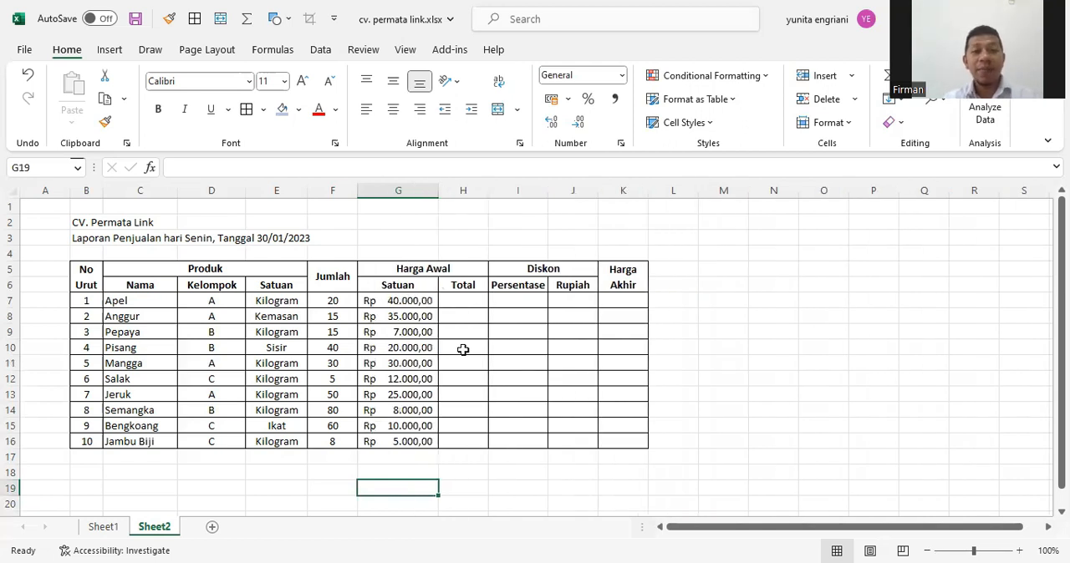
click(460, 301)
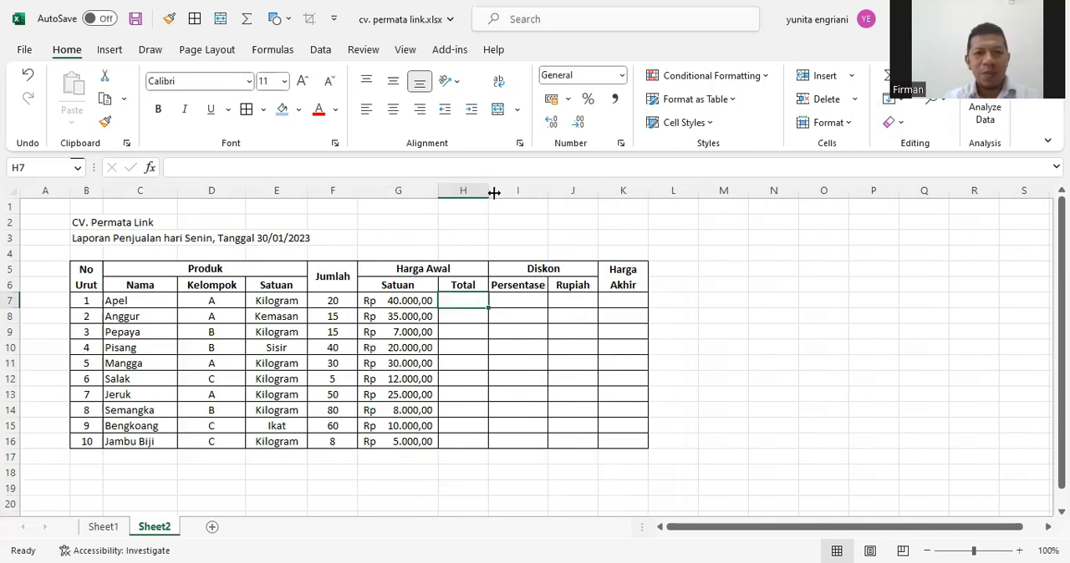
drag(494, 193, 502, 193)
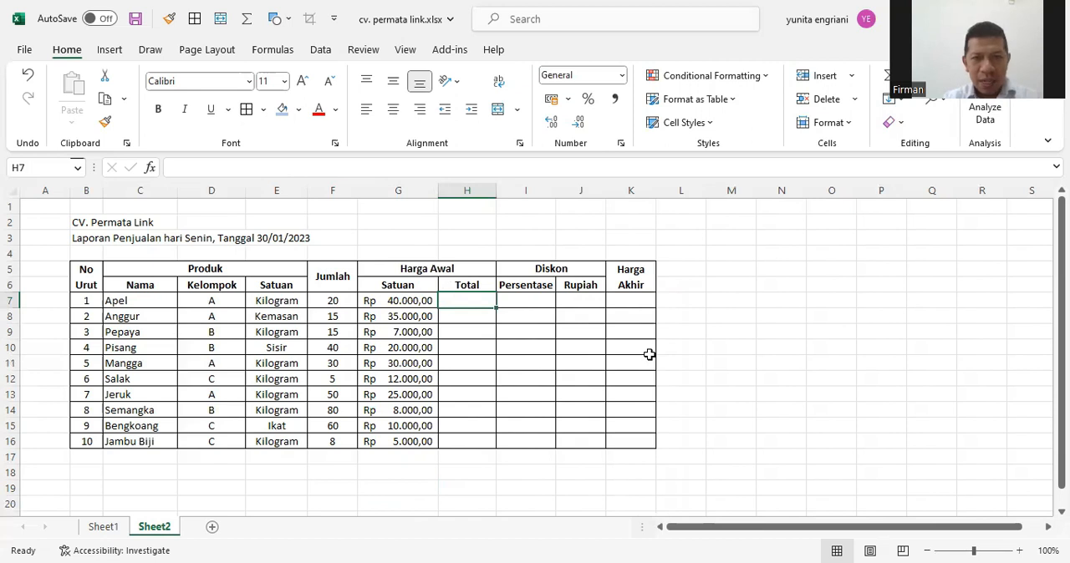
Enter the formula =F7*G7 in H7 to calculate the Harga Awal total for Apel
text(=)
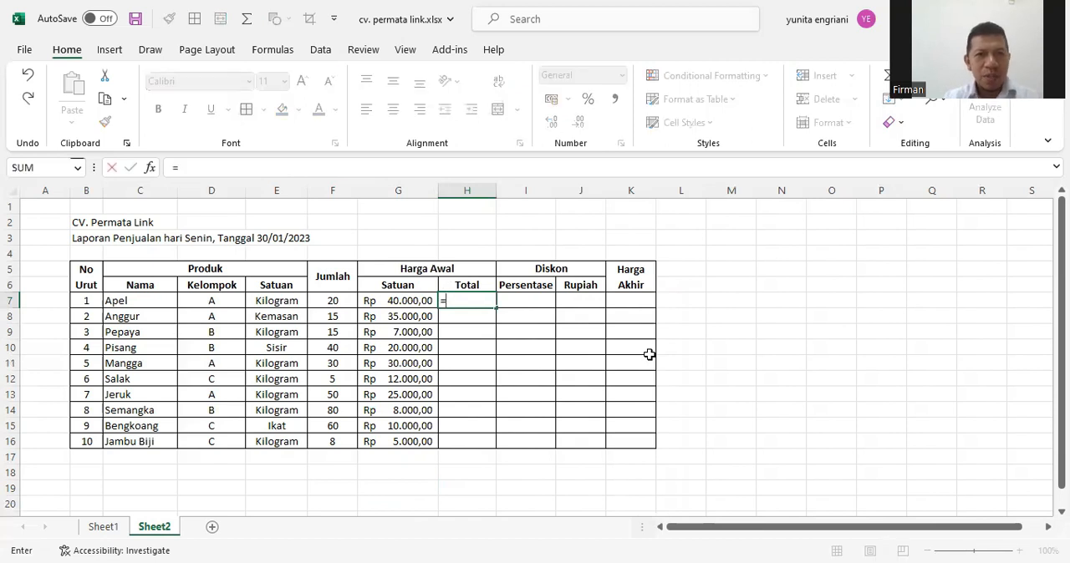
click(332, 300)
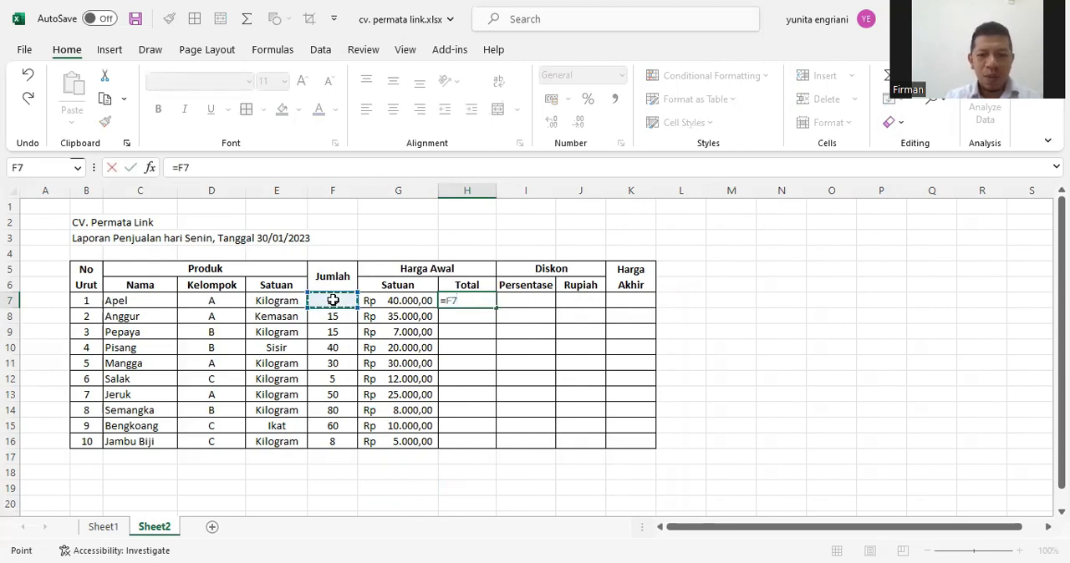
text(*)
click(397, 299)
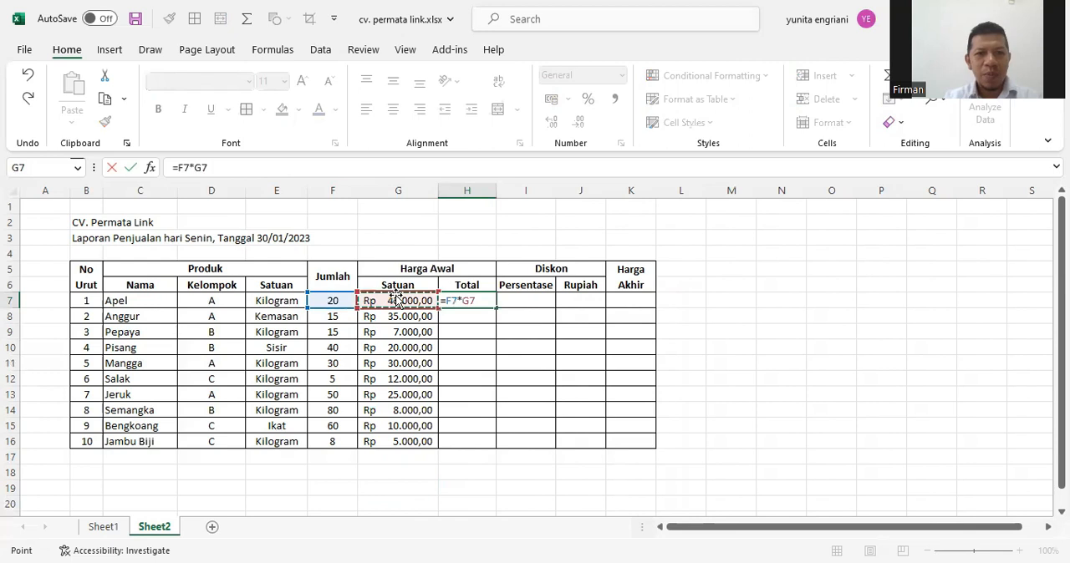
key(Return)
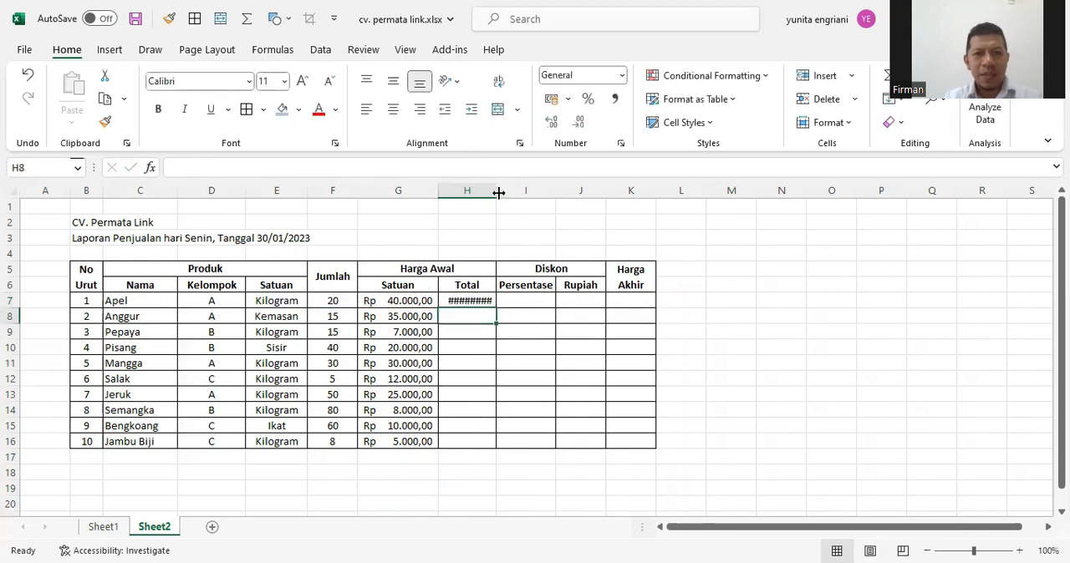
Widen column H to fit the rupiah totals and fill the H7 formula down through H16
drag(498, 193, 525, 192)
click(513, 301)
drag(525, 308, 524, 444)
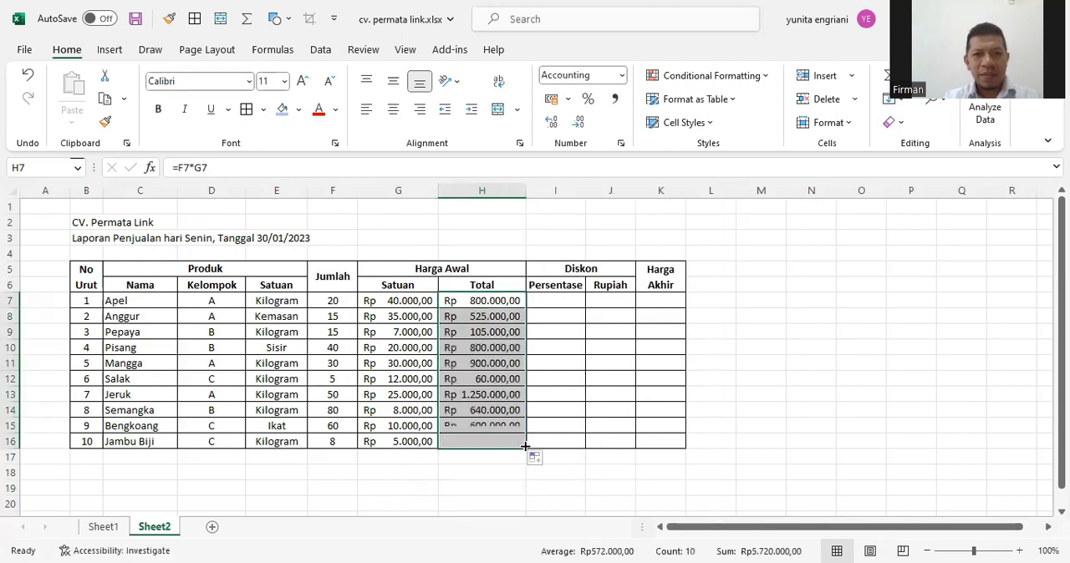
Start an IF formula in the Persentase cell I7 that gives group A a 5% discount: =if(D7="A";5%;
click(556, 300)
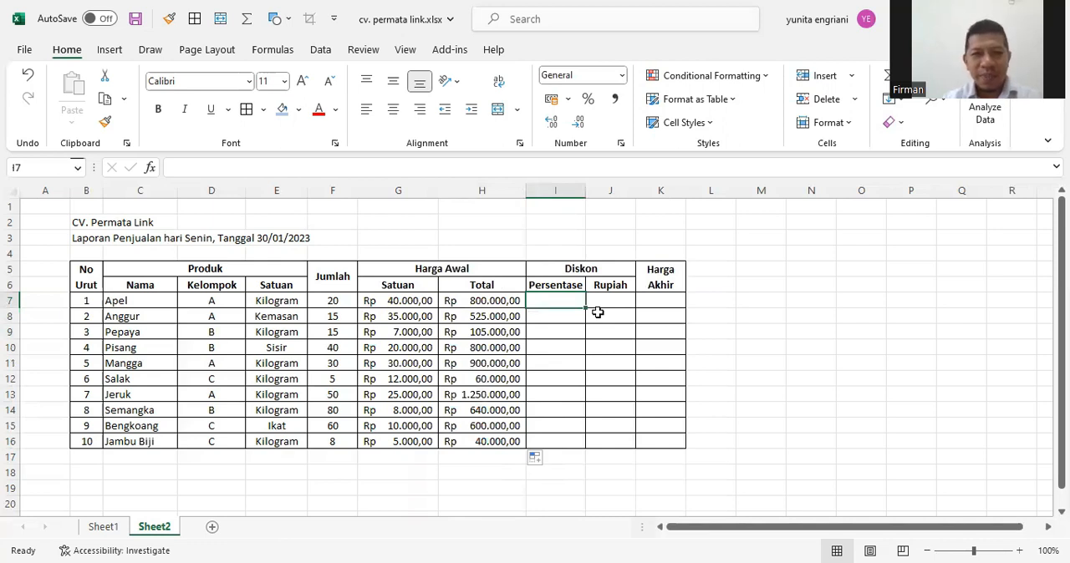
text(=)
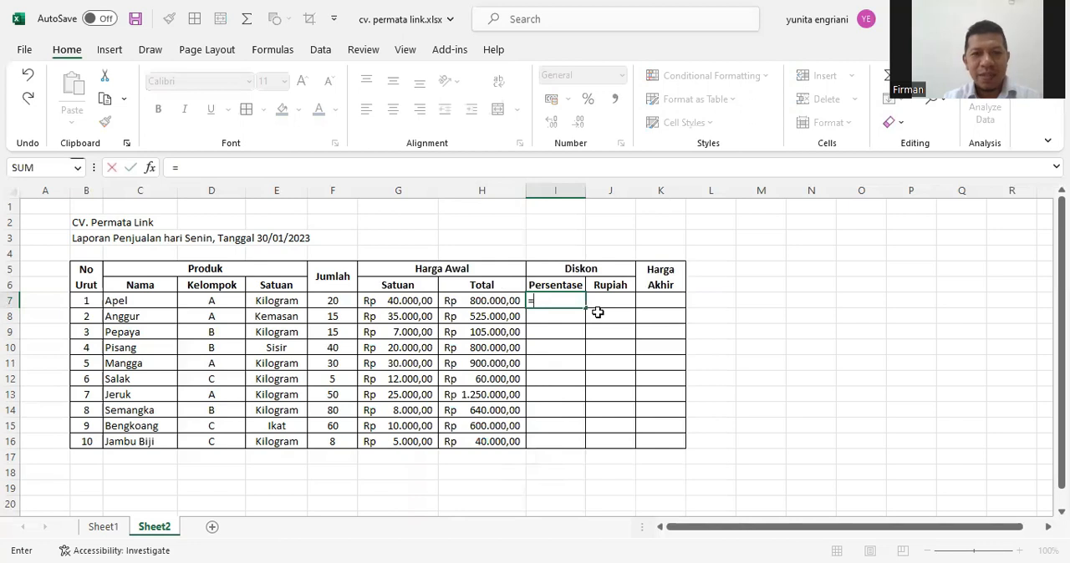
text(if()
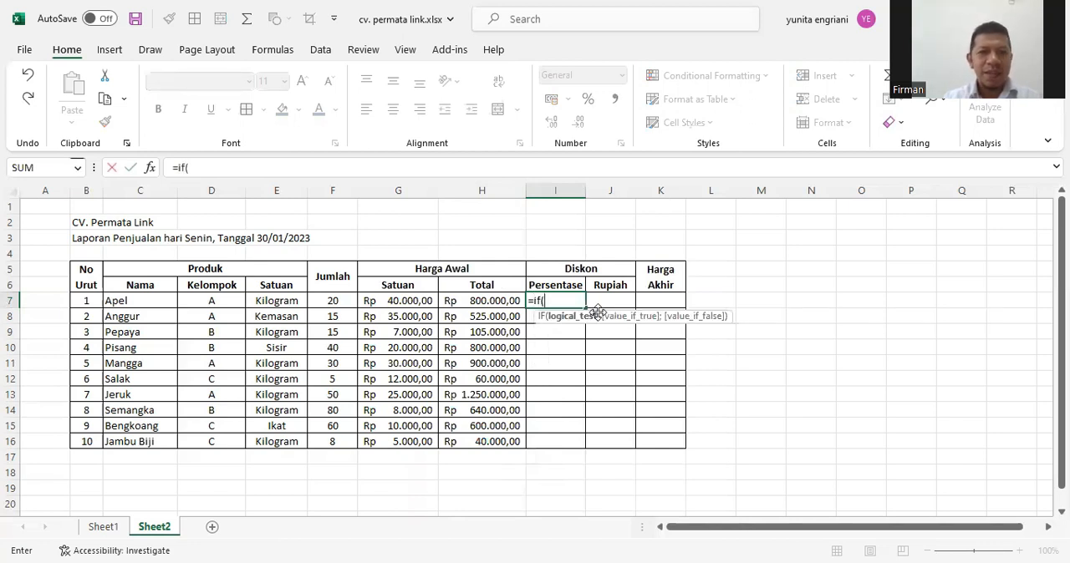
click(202, 304)
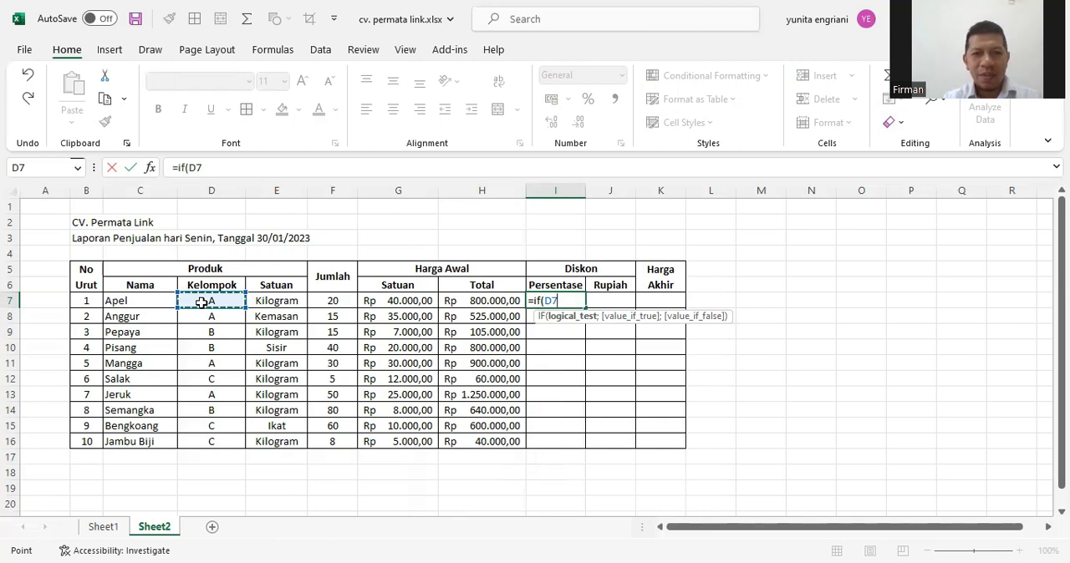
text(=)
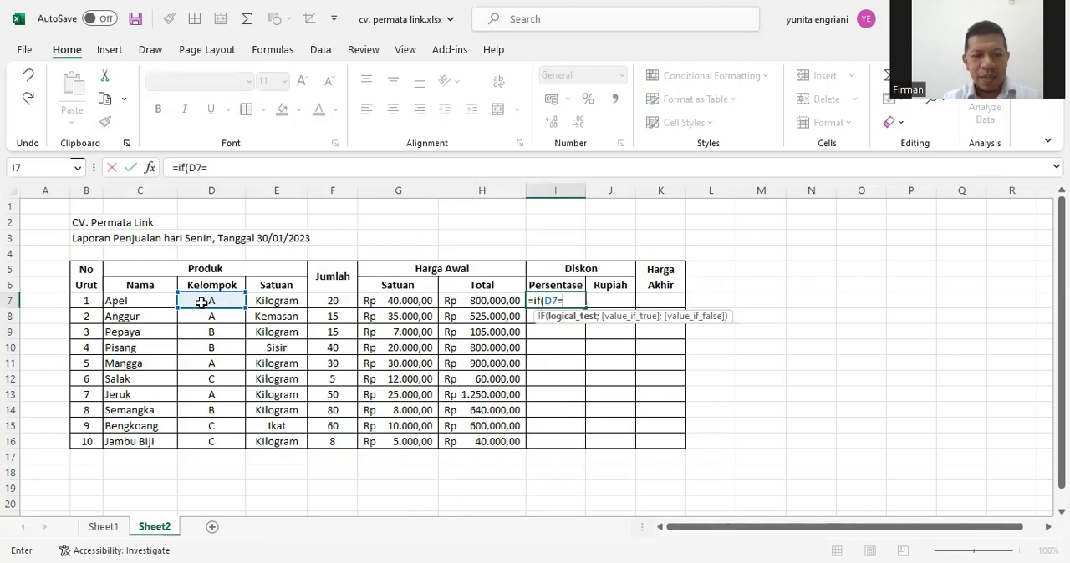
text("A)
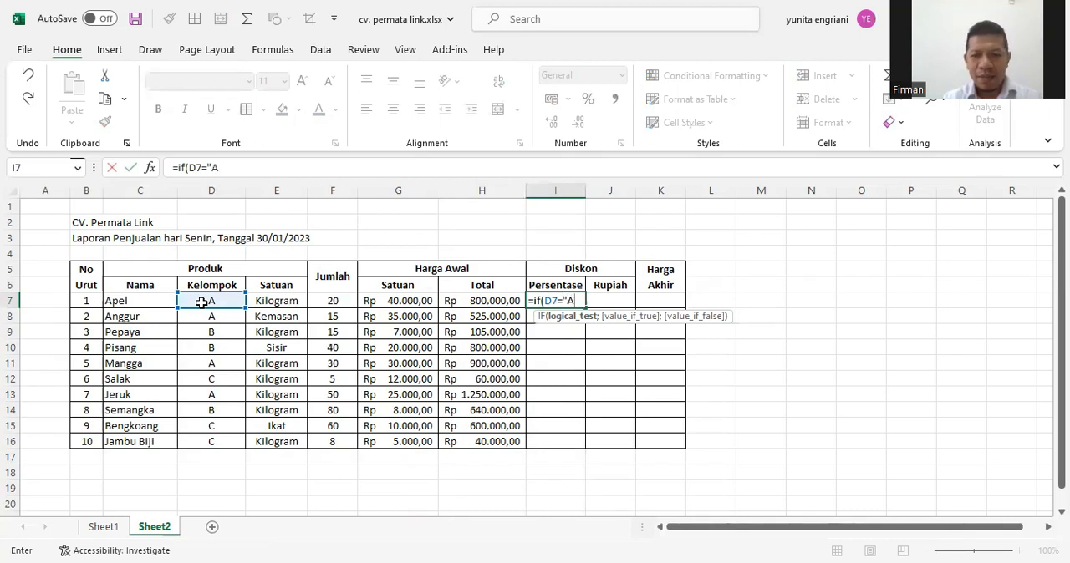
text(";)
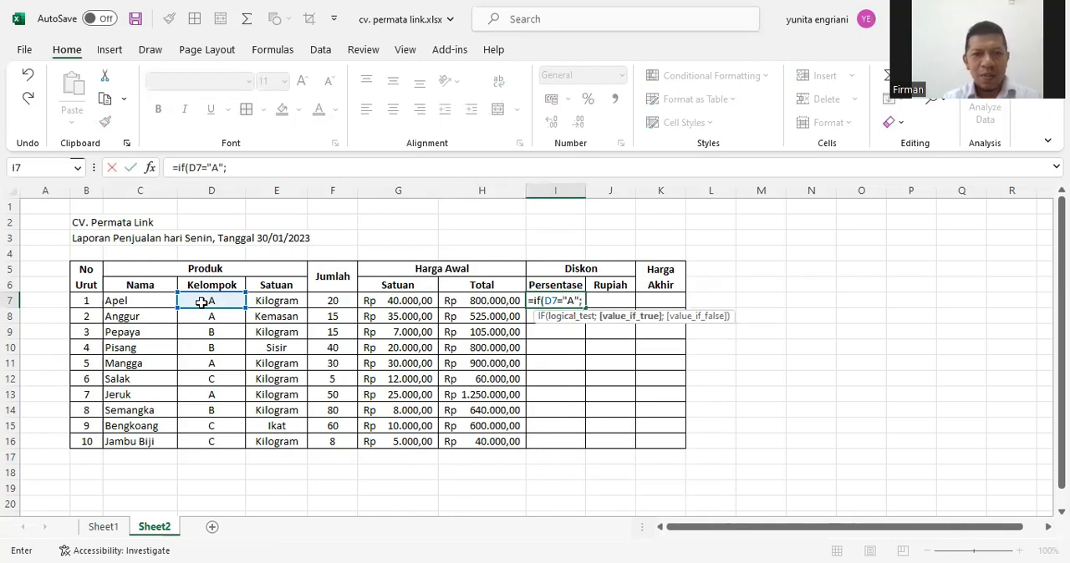
text(5%)
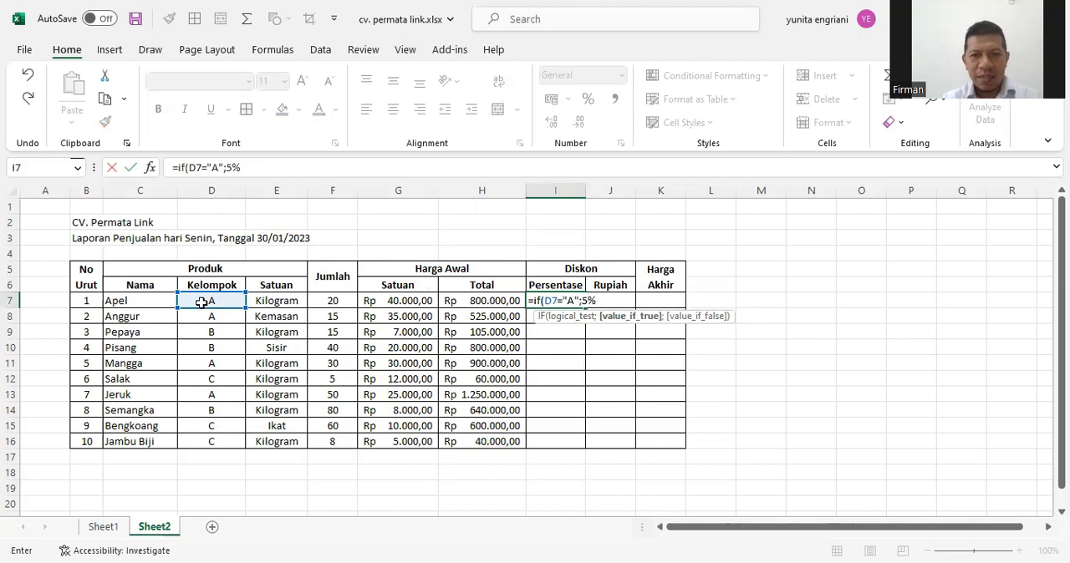
text(;)
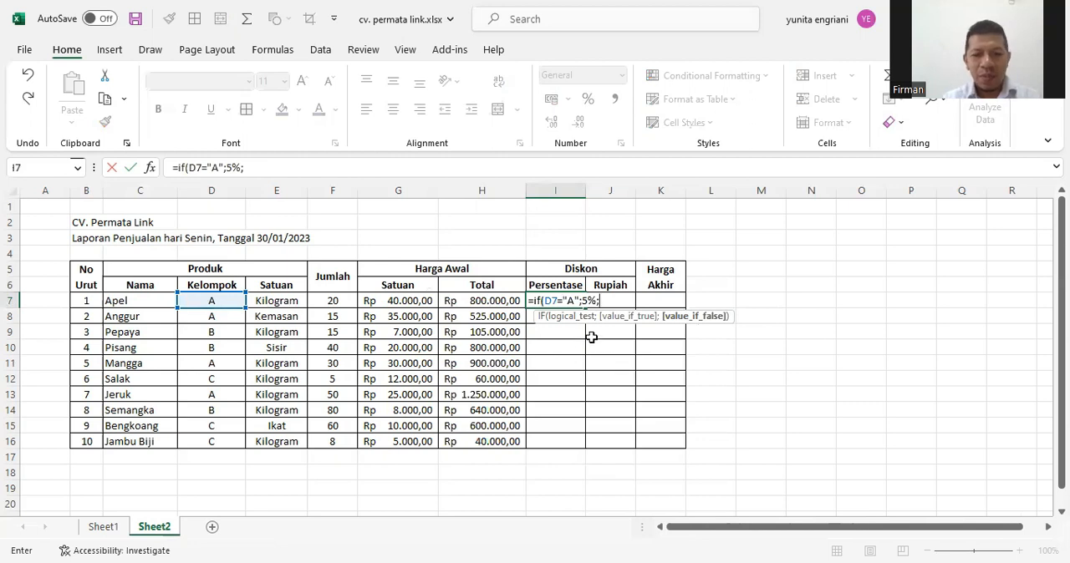
Append a nested IF for group B with 10% to the I7 formula, written as if(D7"B"=10%;
text(if()
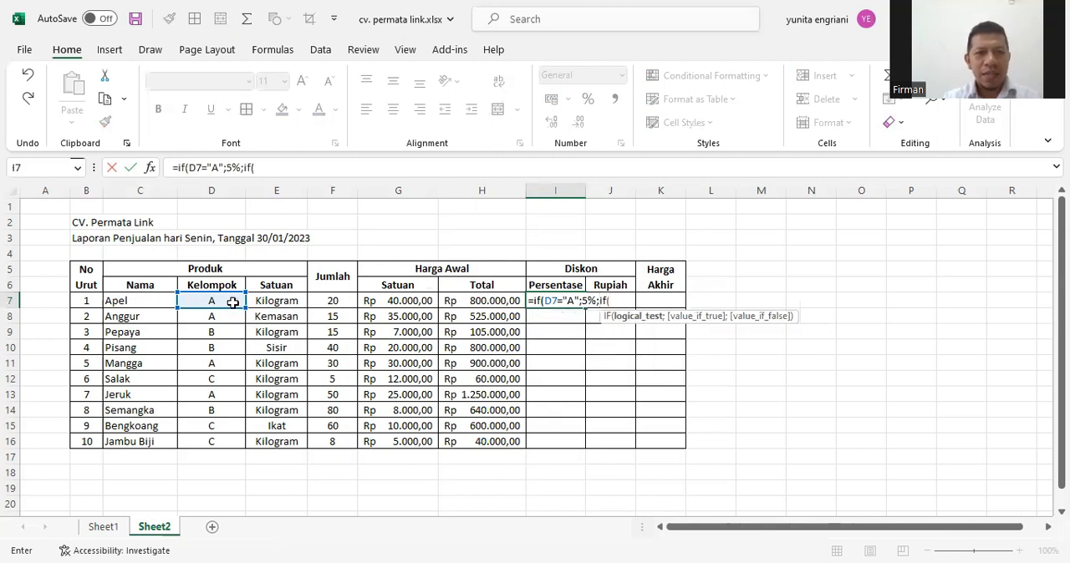
click(232, 303)
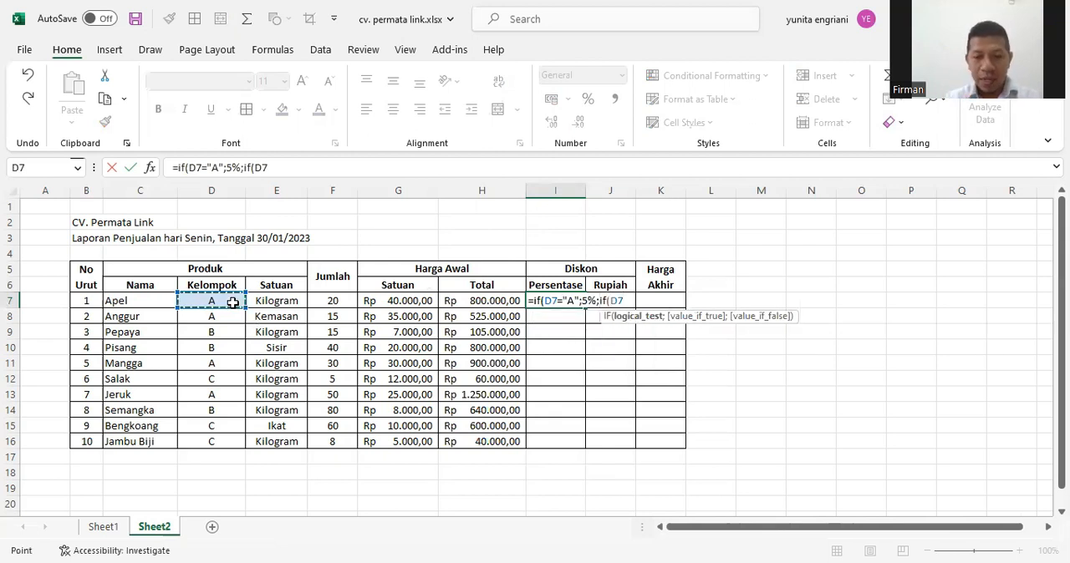
text("B"=)
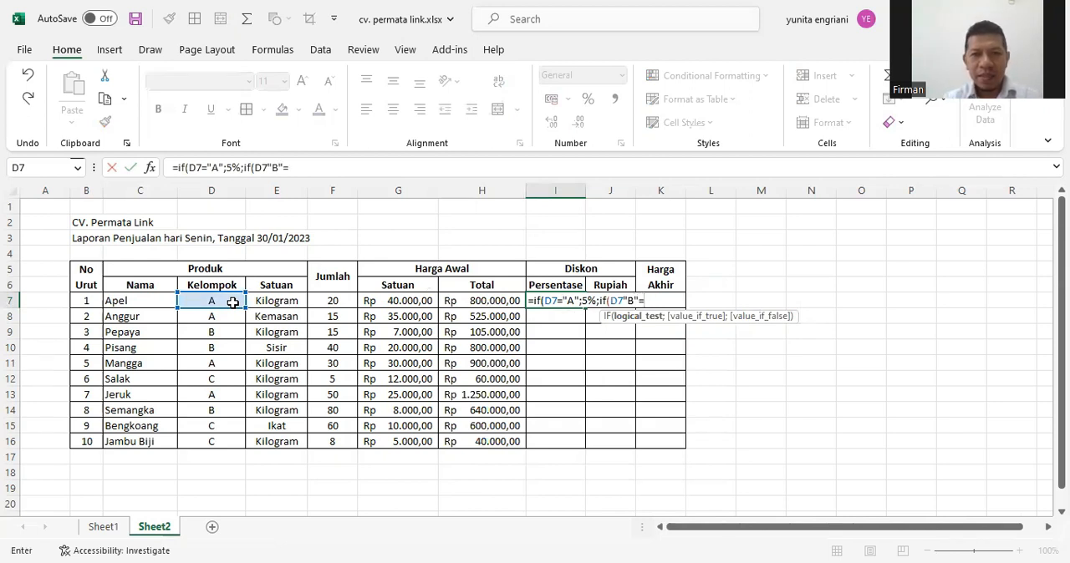
text(10%)
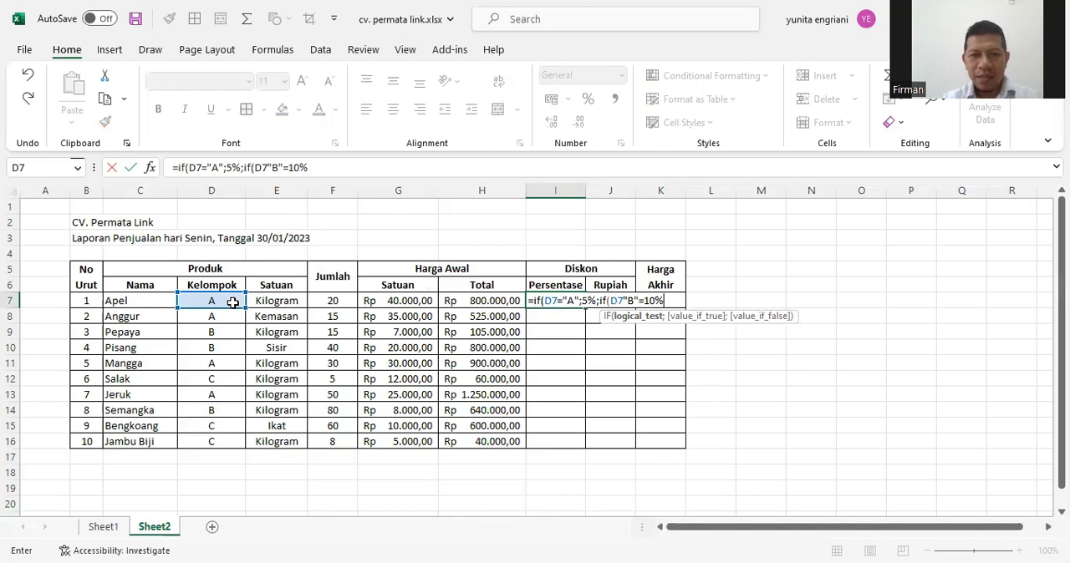
text(;)
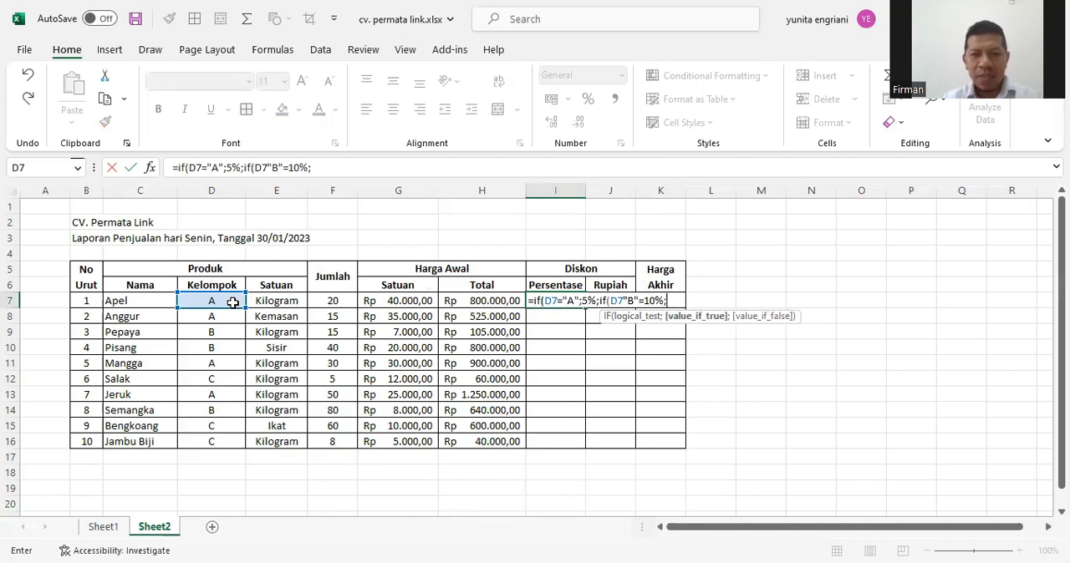
text(if()
Append a nested IF to the I7 formula that gives group C a 15% discount: if(D7="C";15%
click(233, 302)
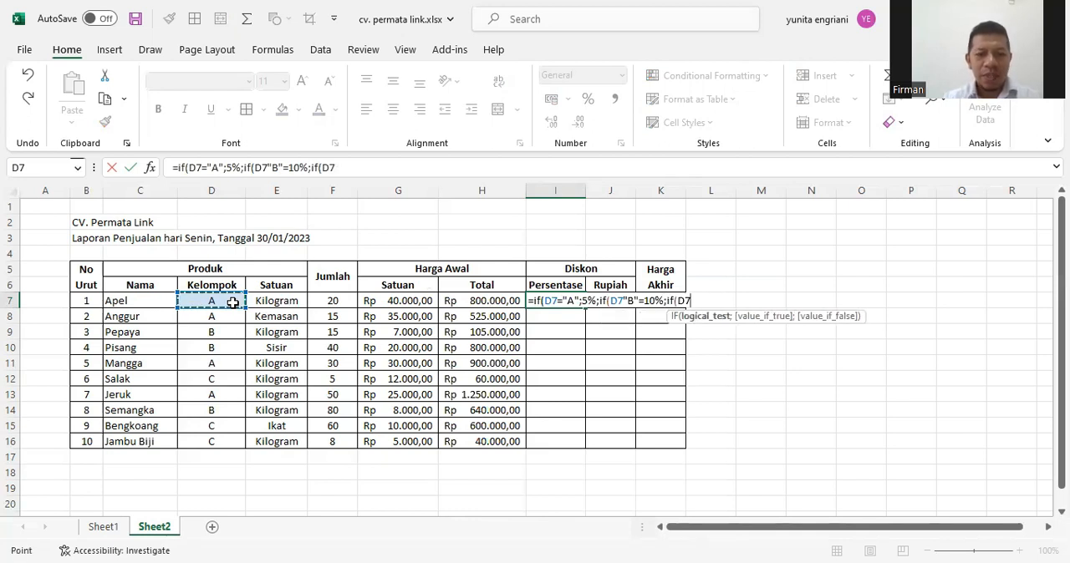
text("C)
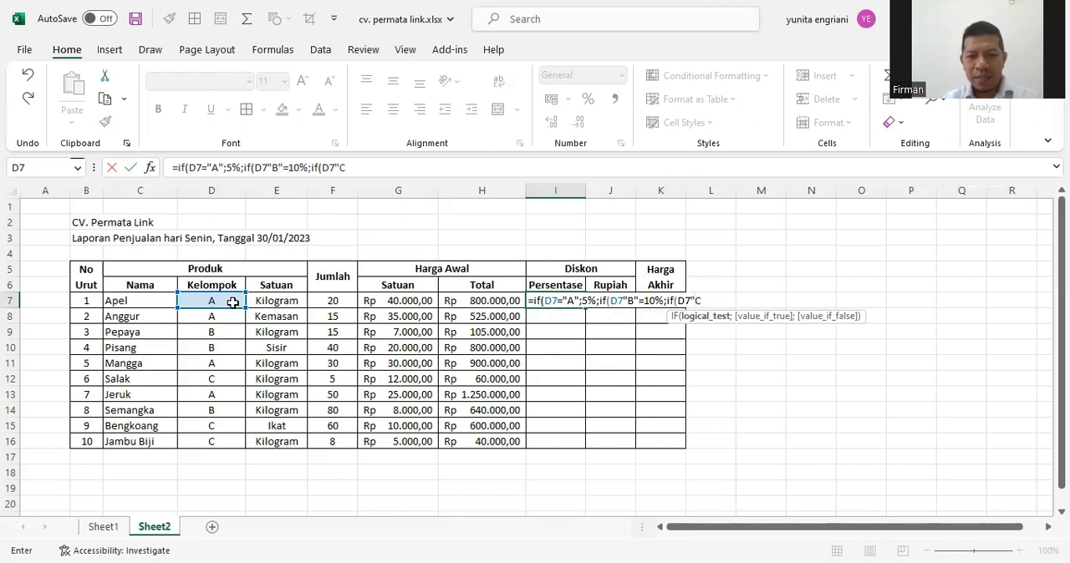
key(BackSpace)
key(BackSpace)
text(=)
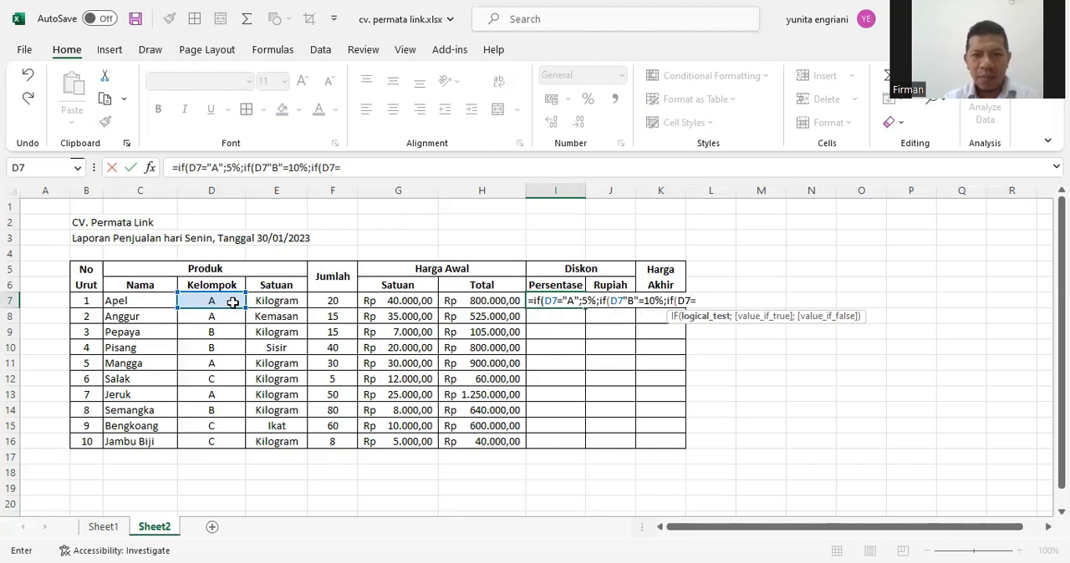
text("C)
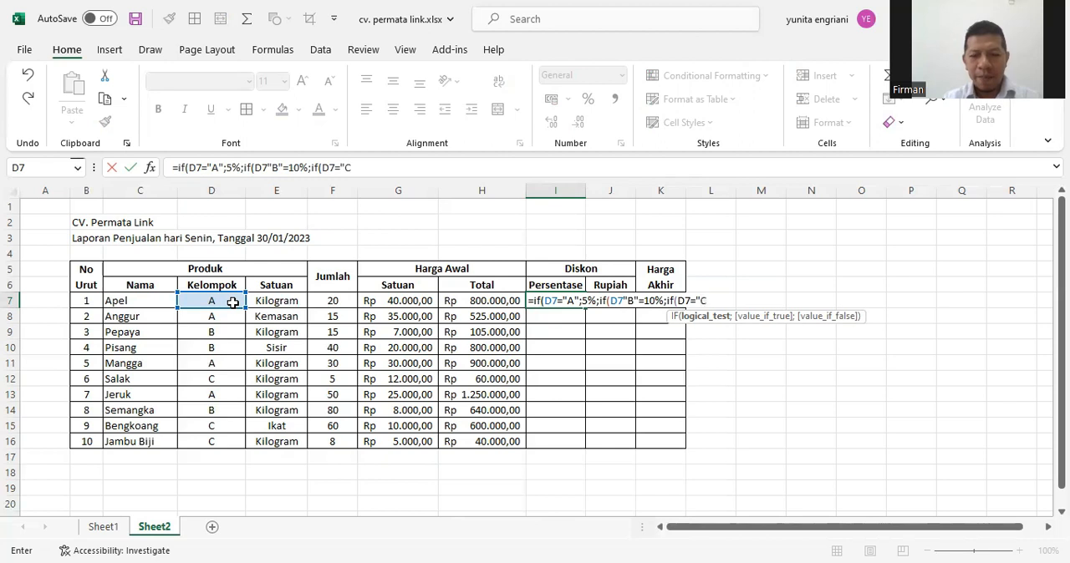
text(";)
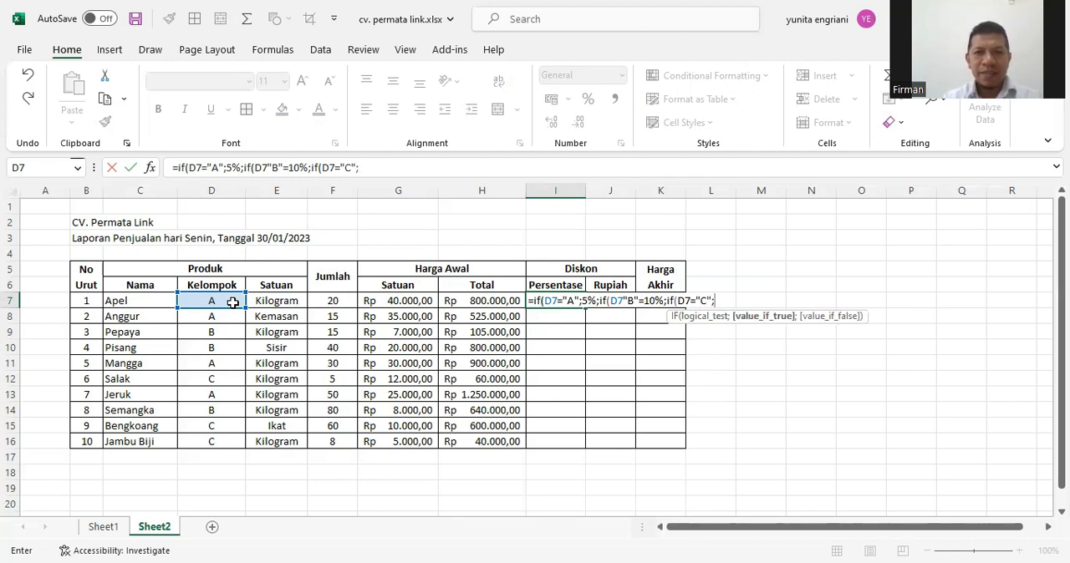
text(15)
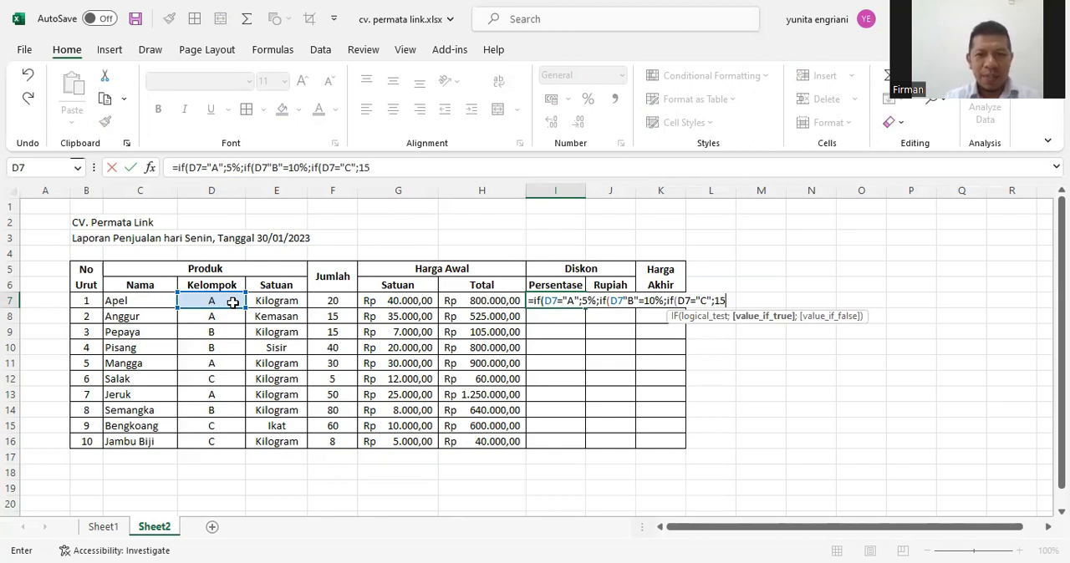
text(%)
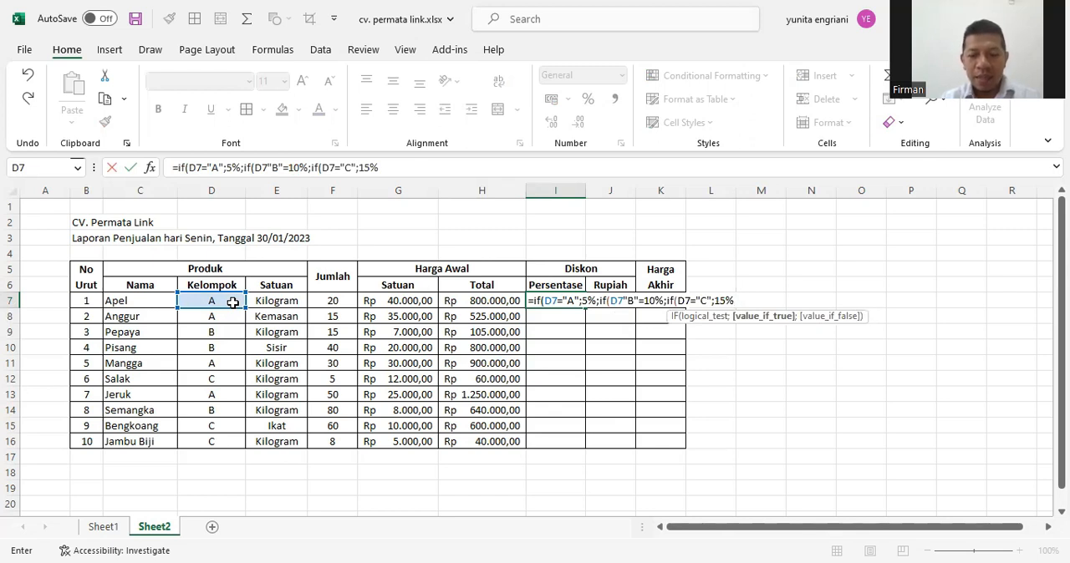
Close all three IF functions in the I7 formula and try to enter it
text())
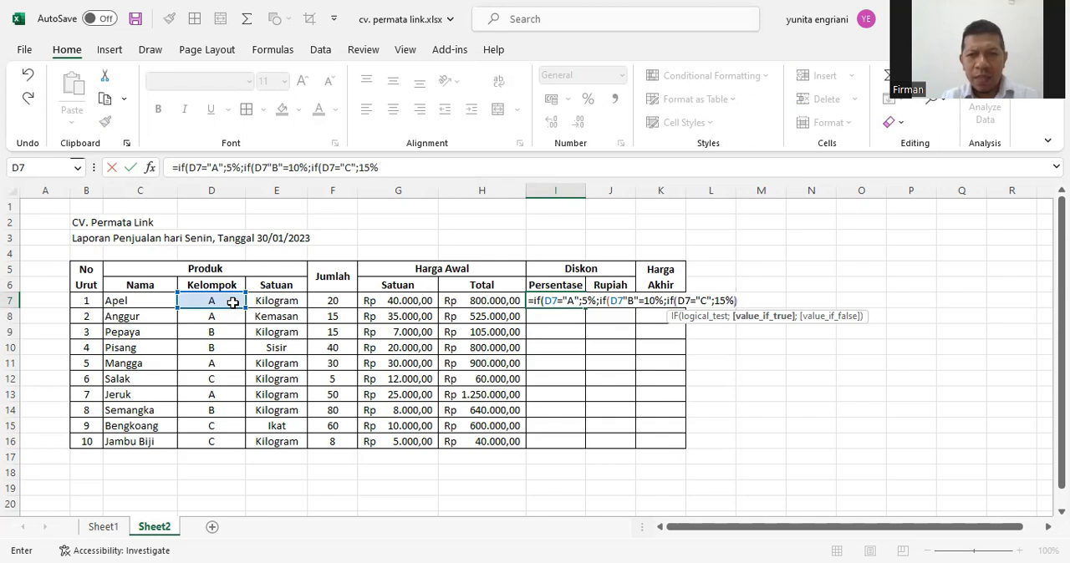
text()))
key(Return)
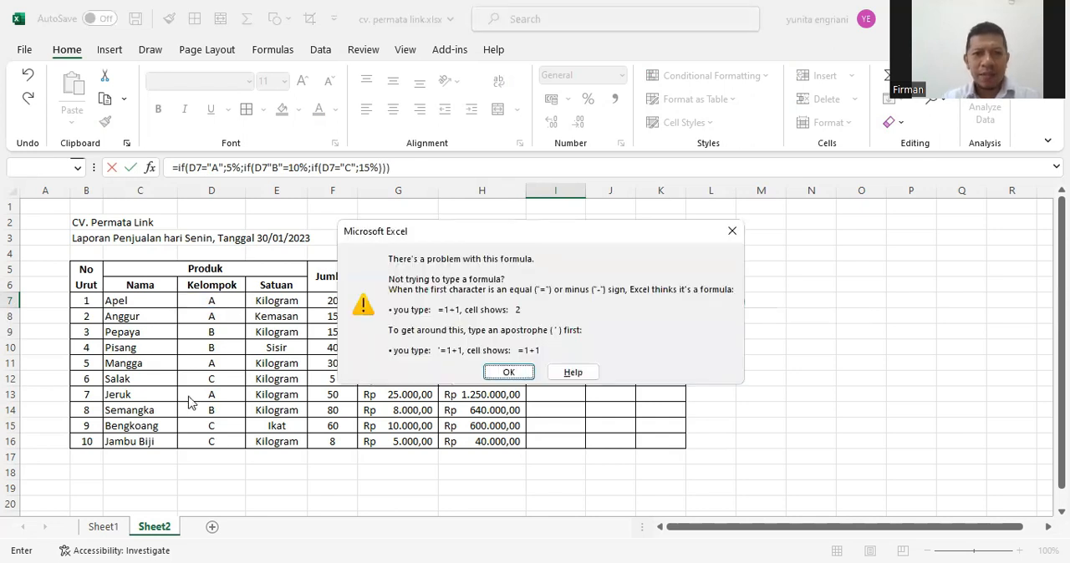
click(507, 373)
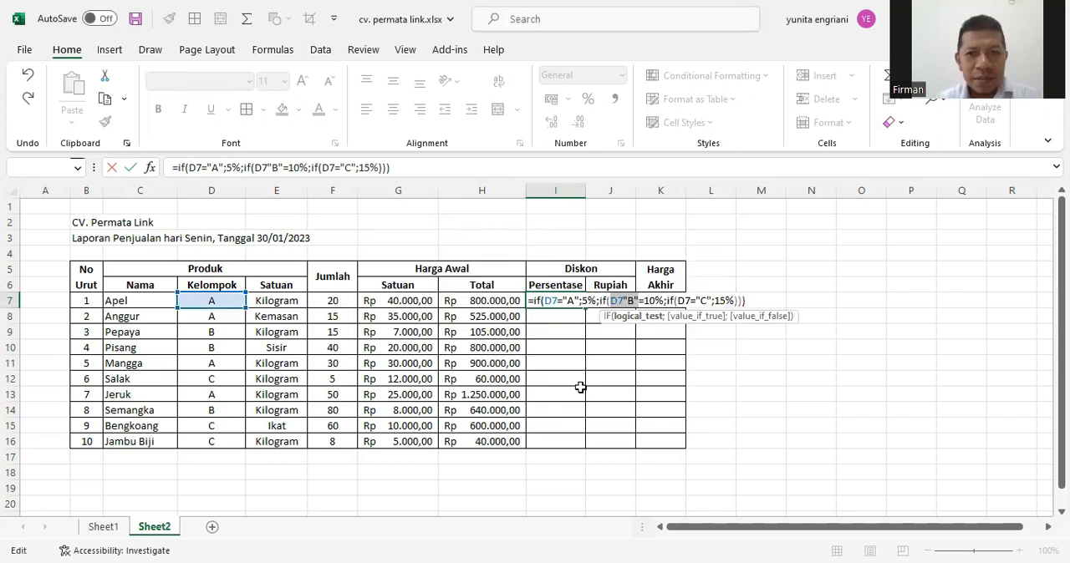
Correct the group B part of the I7 formula to if(D7="B";10%; and enter the formula
click(623, 302)
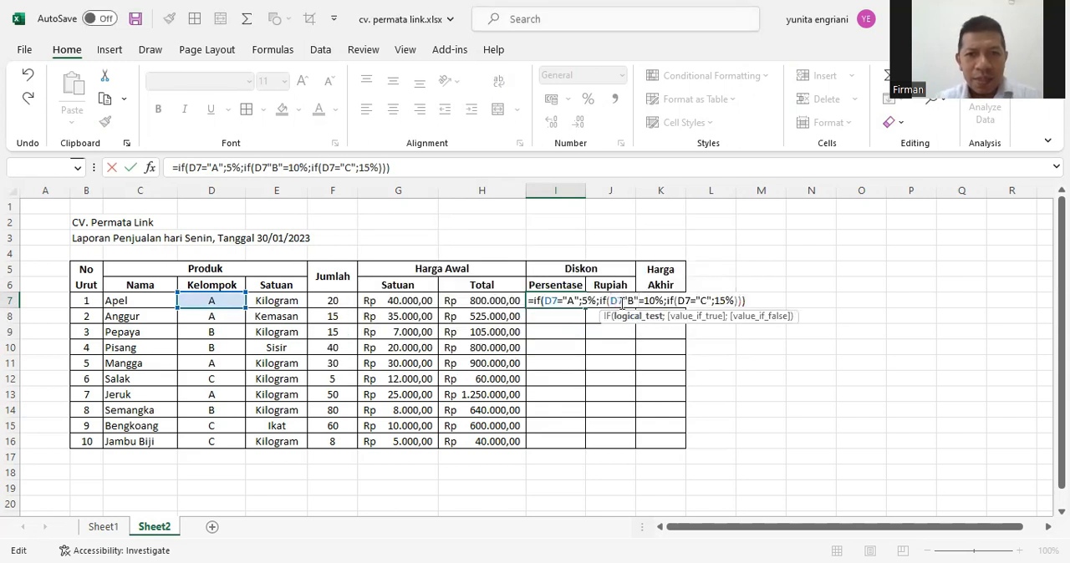
text(=)
click(653, 301)
key(BackSpace)
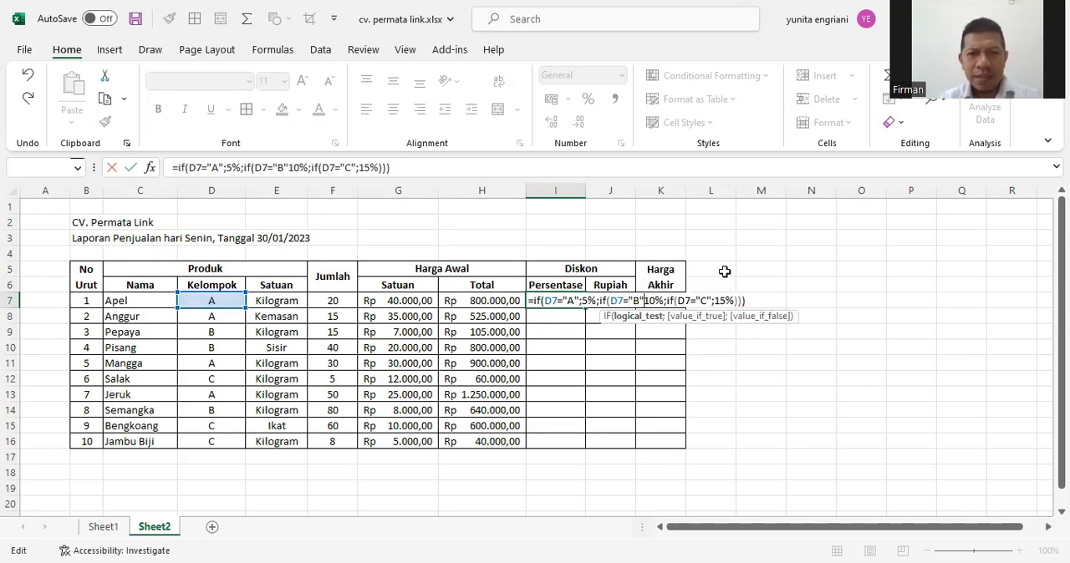
text(;)
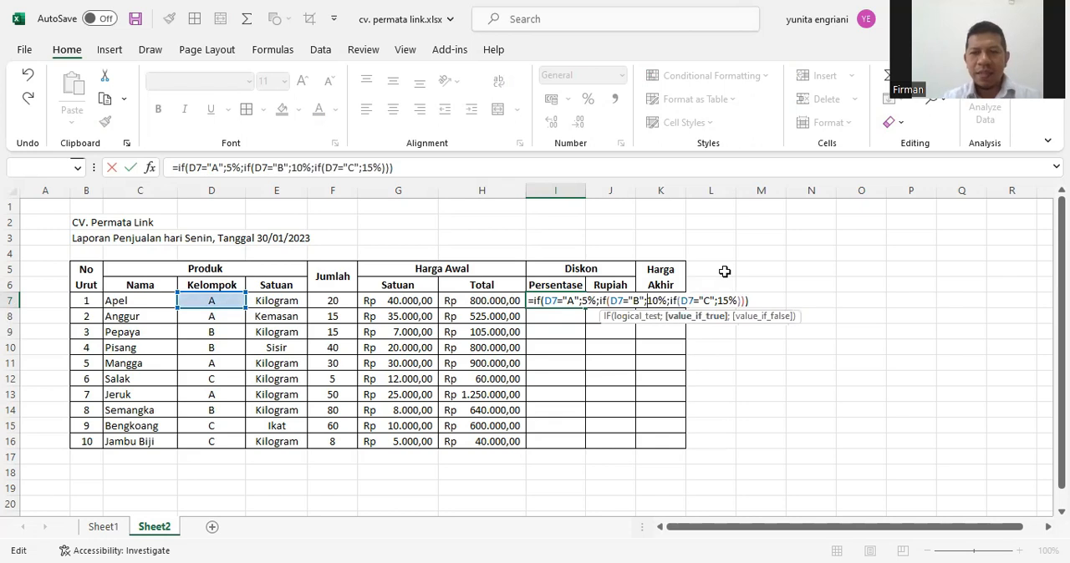
key(Return)
Fill the I7 formula down through I16 and format the cells as centred percentages
click(566, 300)
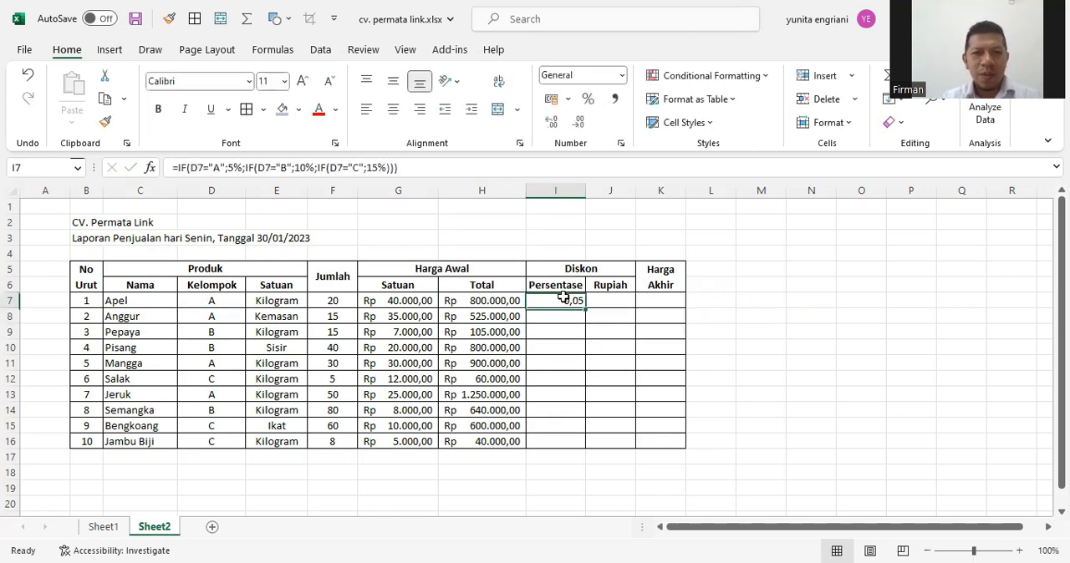
drag(583, 311, 582, 447)
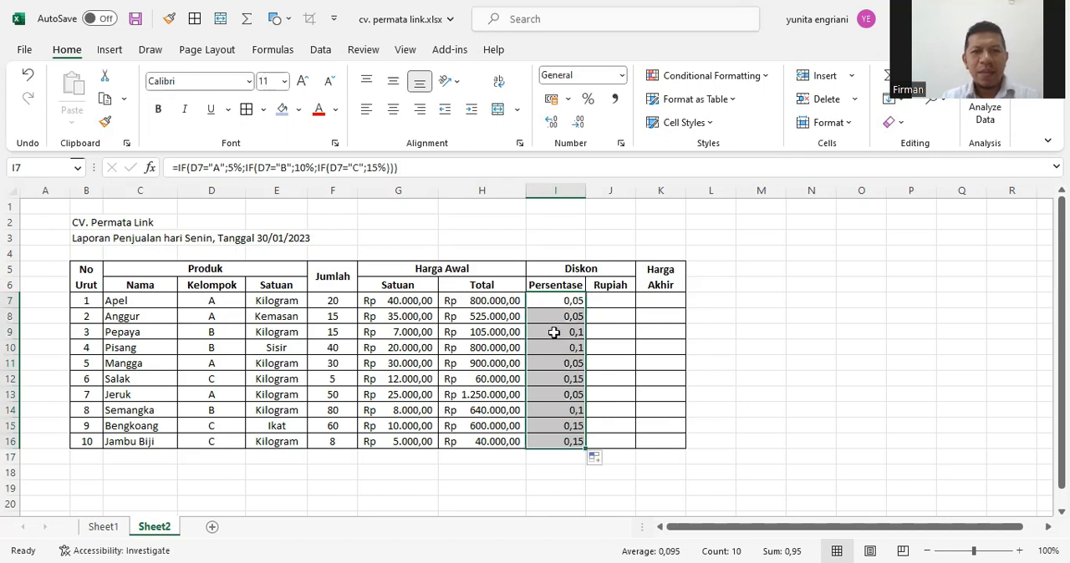
click(589, 101)
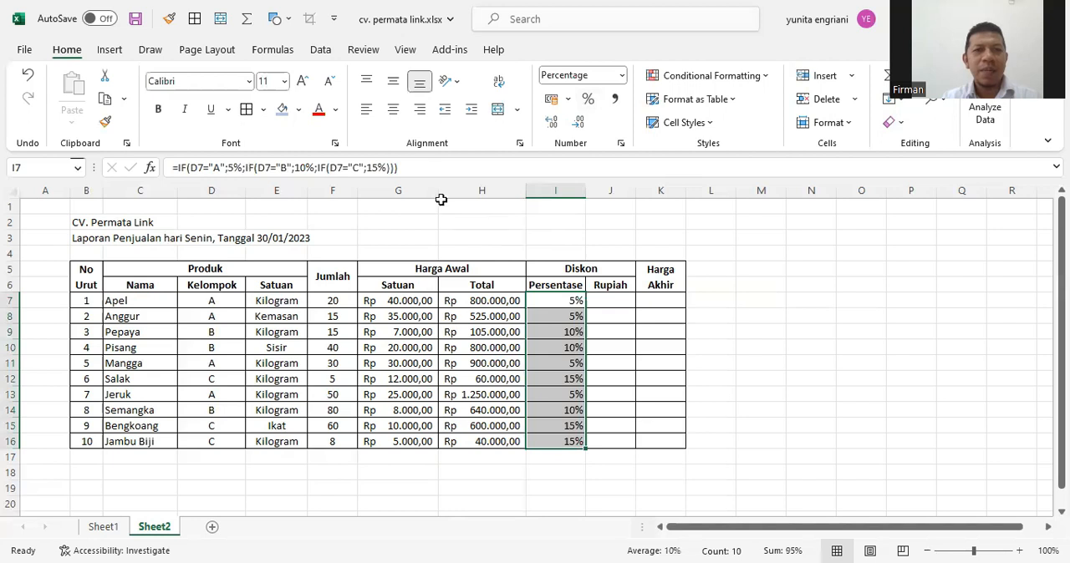
click(394, 110)
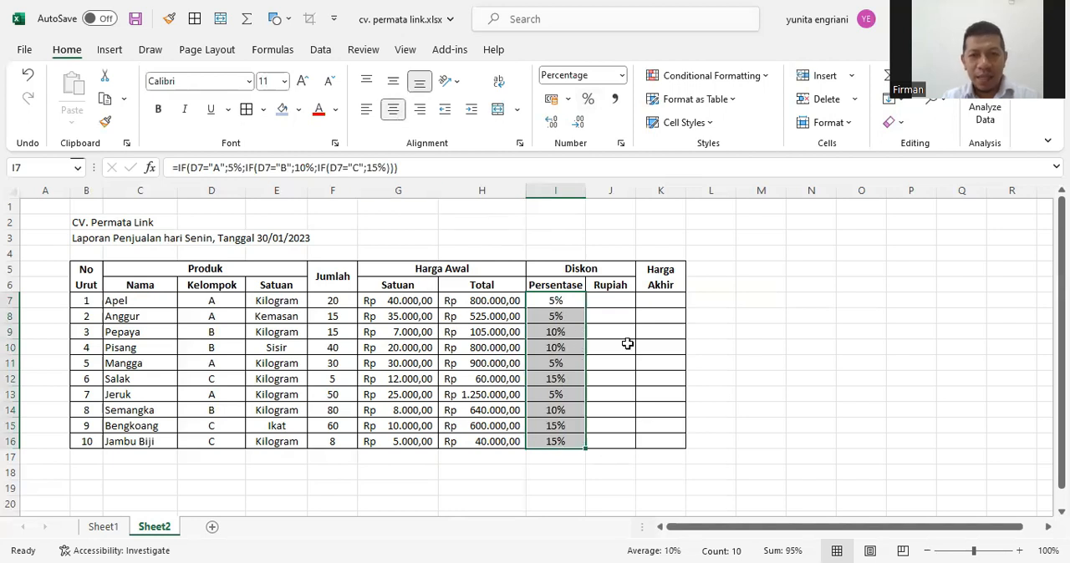
Calculate the rupiah discount with =H7*I7 in J7 and fill it down through J16
click(610, 299)
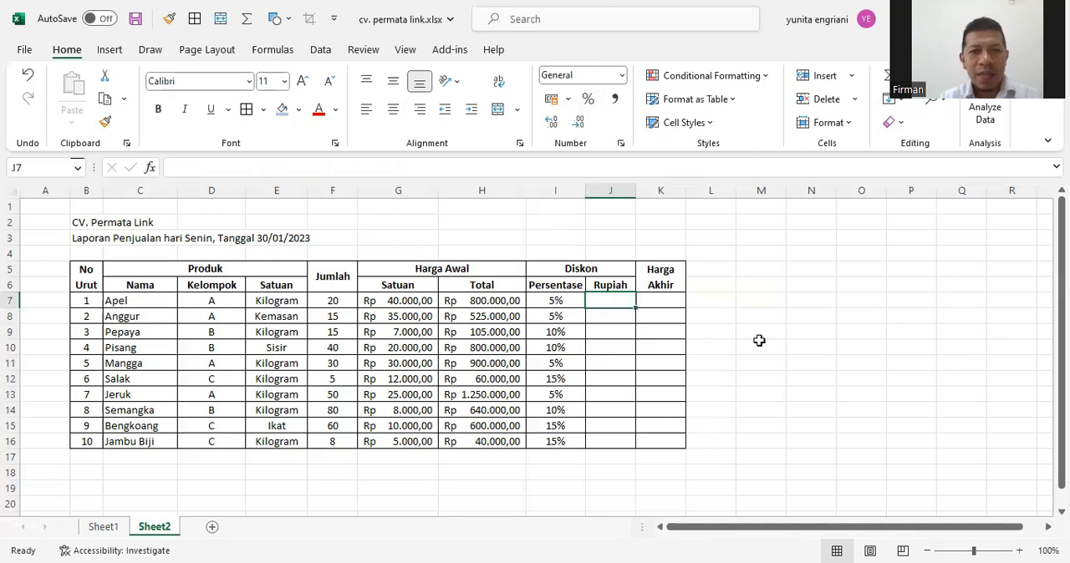
text(=)
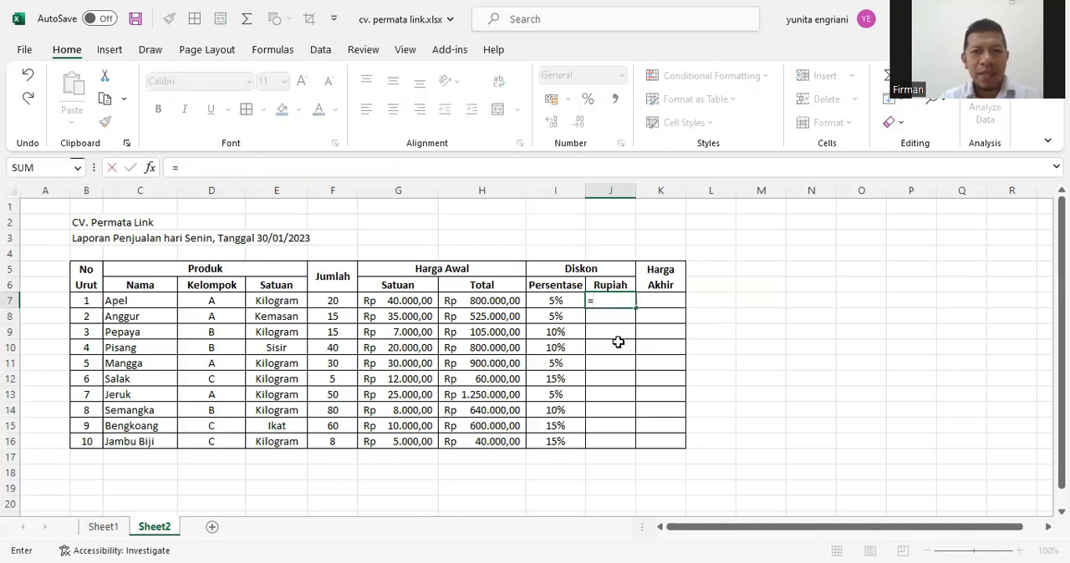
click(492, 306)
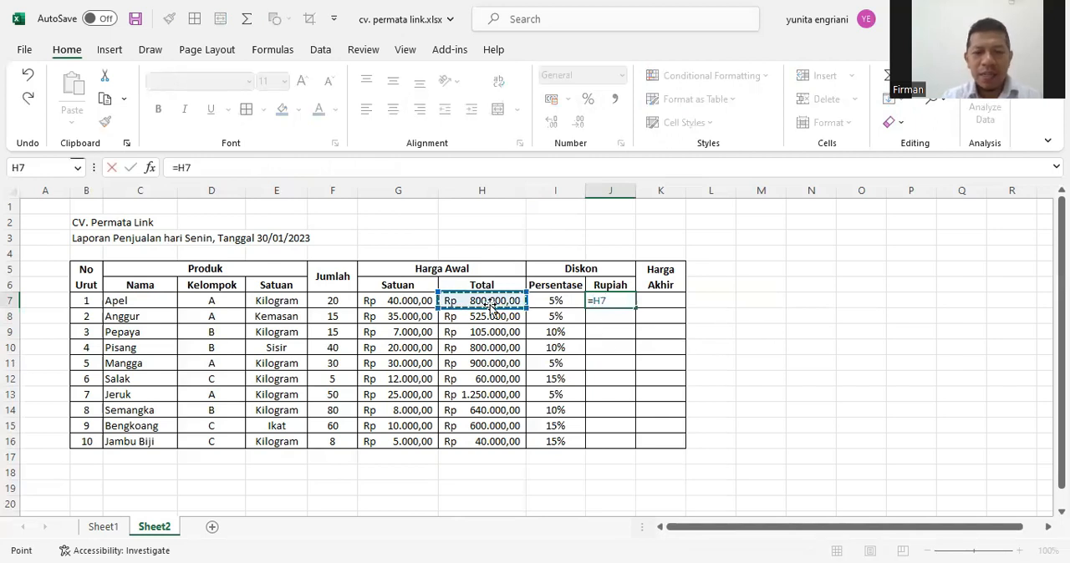
text(*)
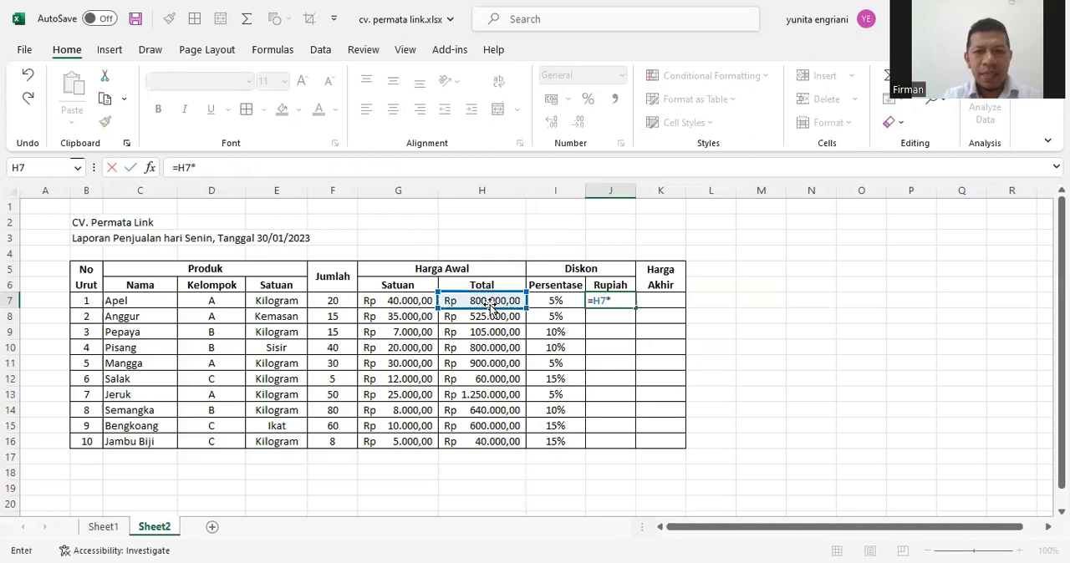
click(563, 301)
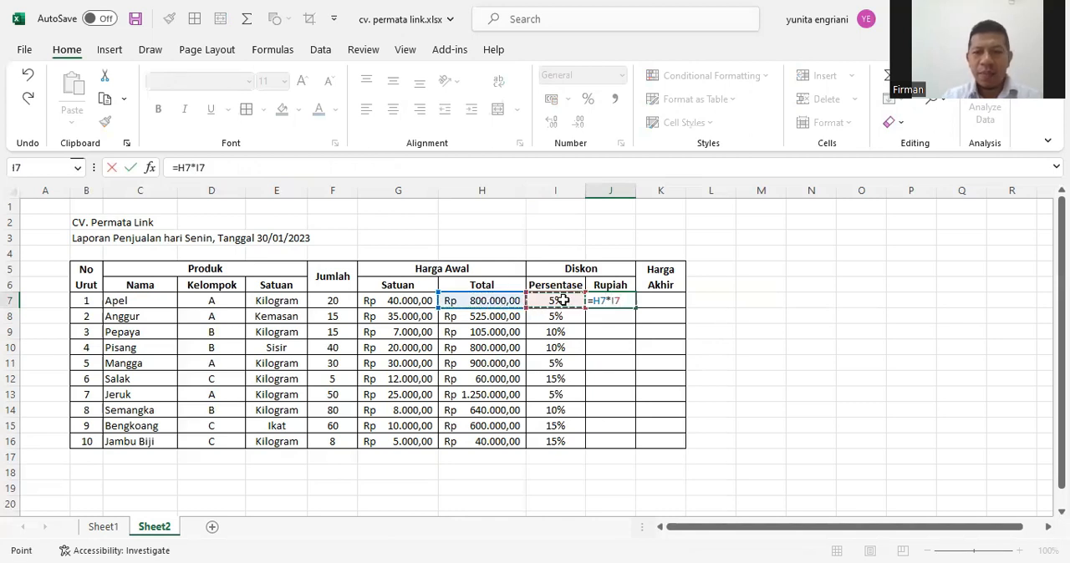
key(Return)
click(644, 302)
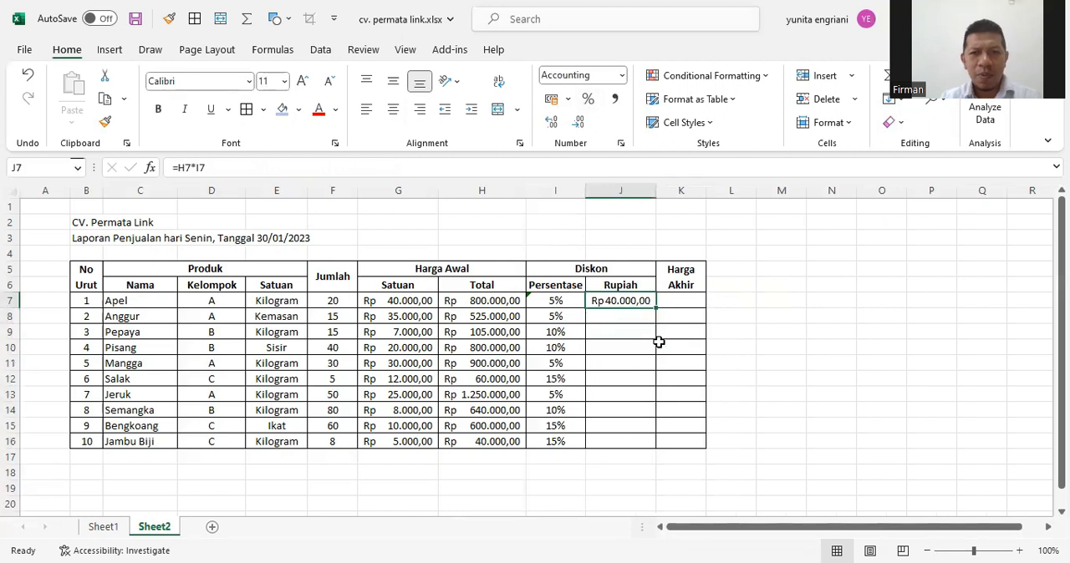
drag(656, 308, 655, 446)
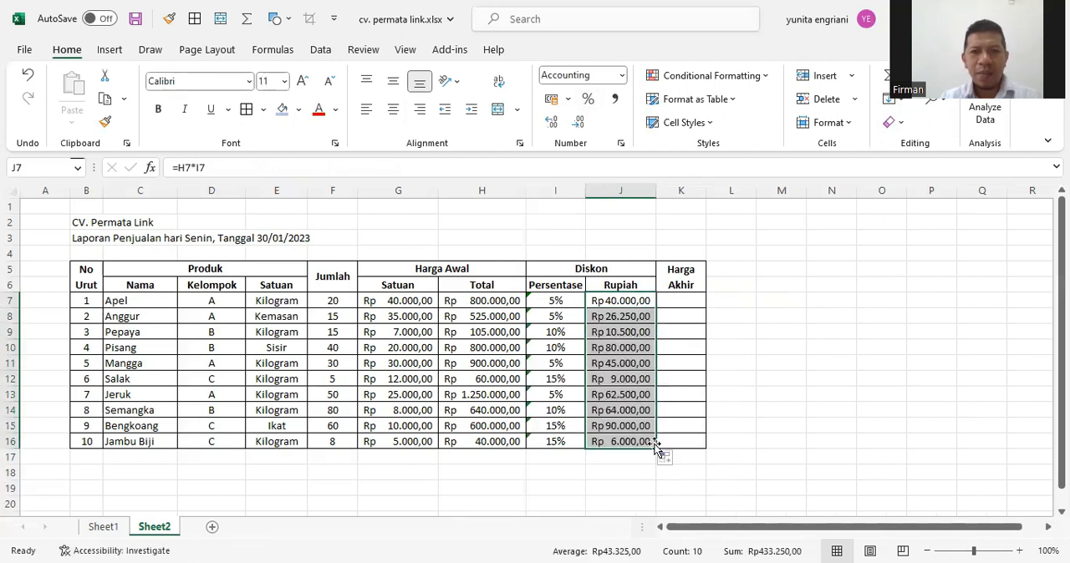
Enter the formula =H7-J7 in K7 to calculate the Harga Akhir for Apel
click(681, 302)
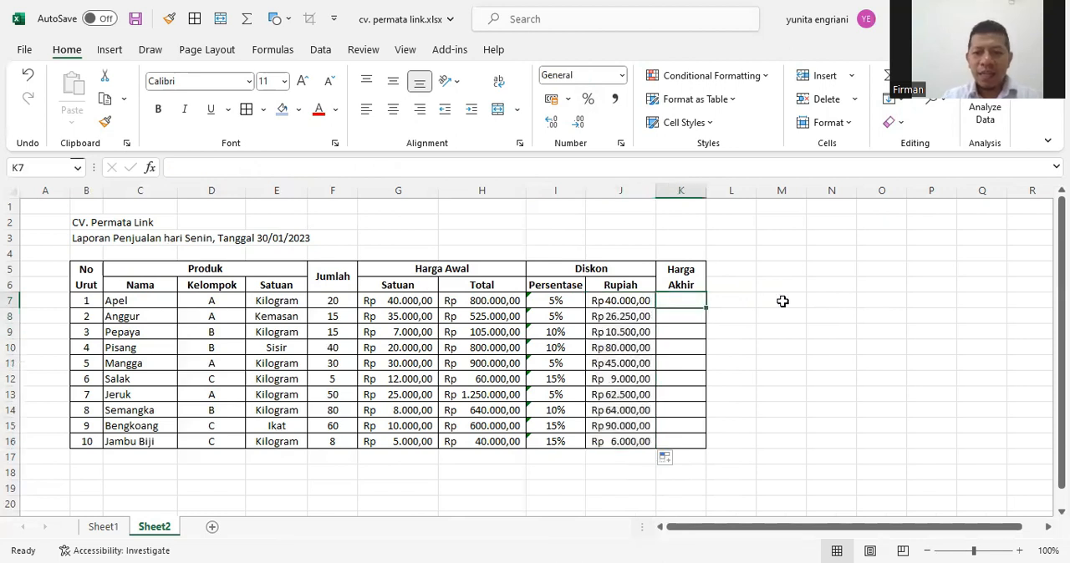
text(=)
click(508, 303)
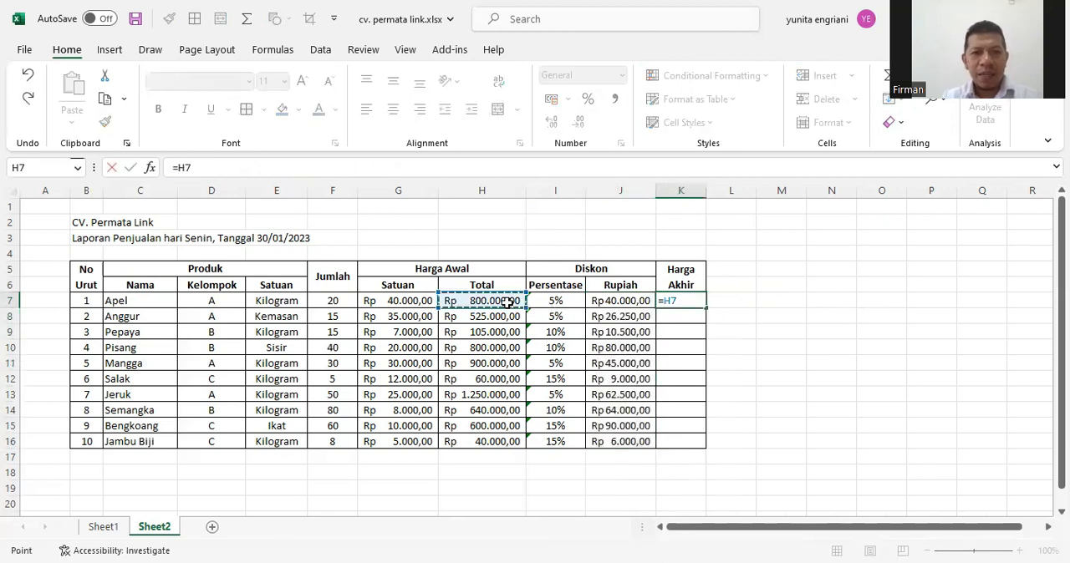
text(-)
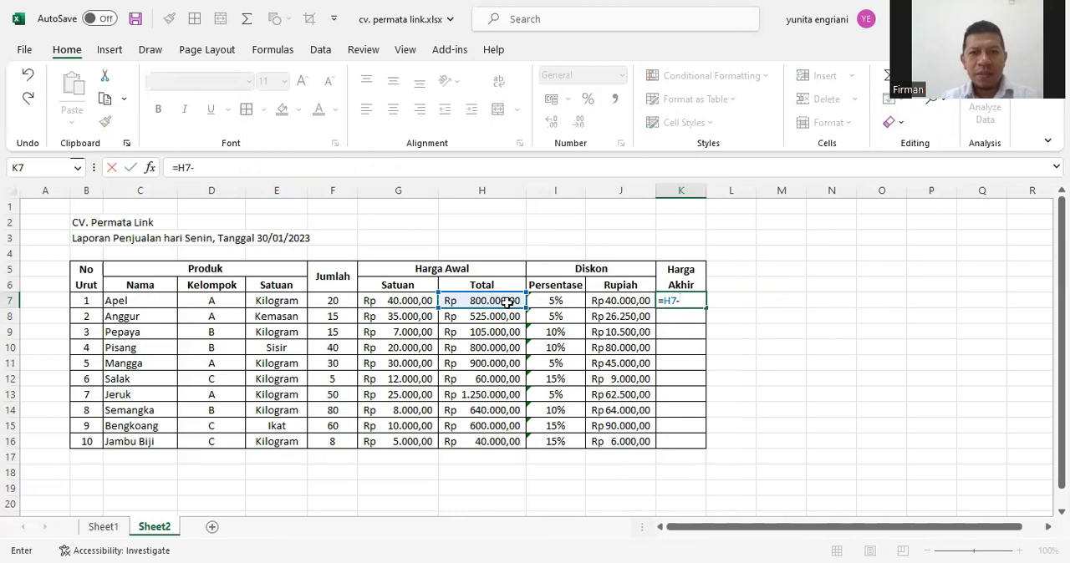
click(626, 301)
key(Return)
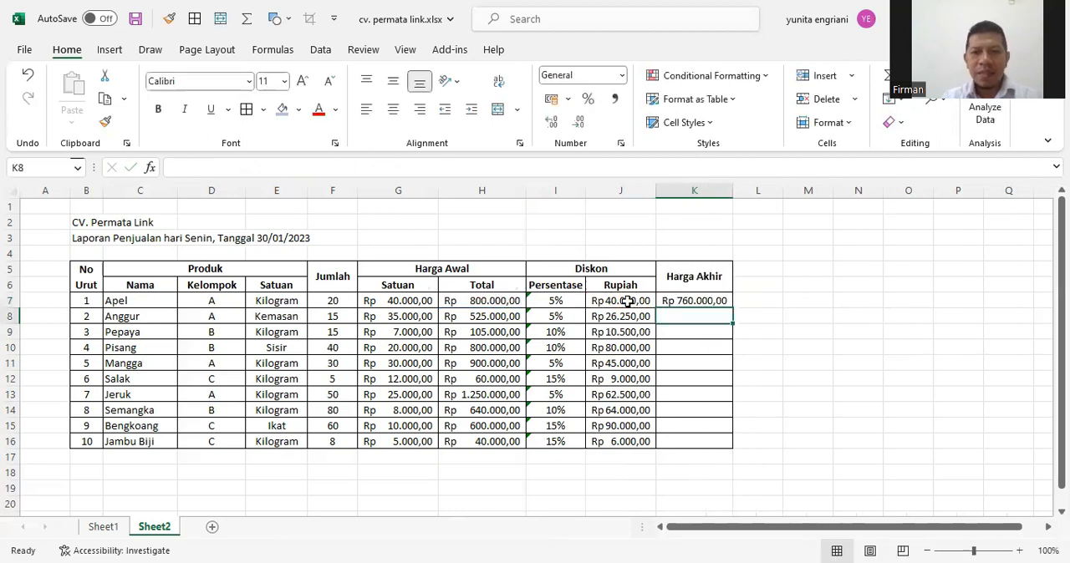
Fill the K7 formula down through K16 and widen column K to fit the rupiah amounts
click(722, 300)
drag(733, 411, 732, 448)
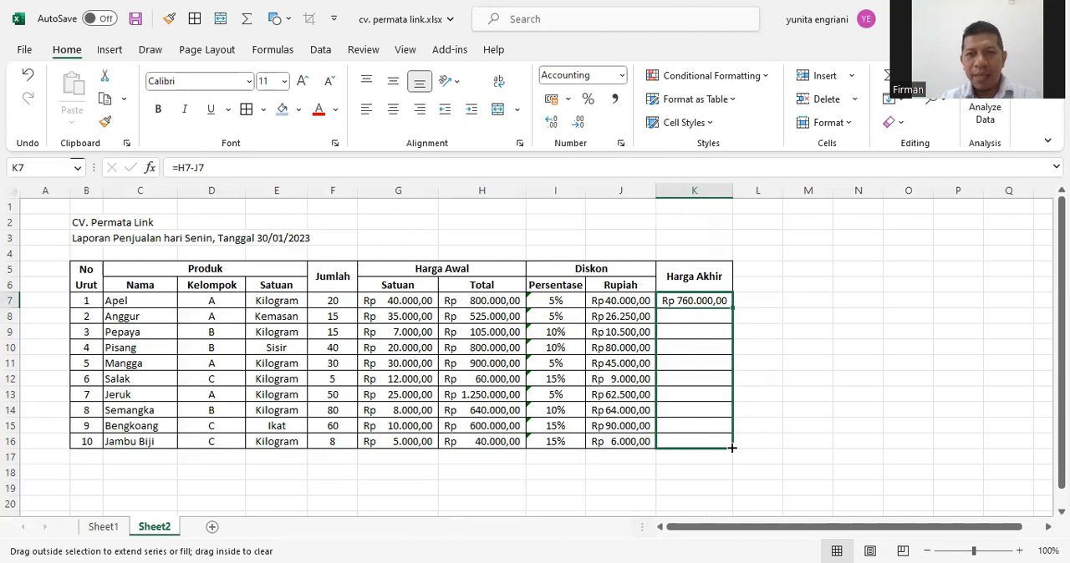
drag(731, 448, 732, 448)
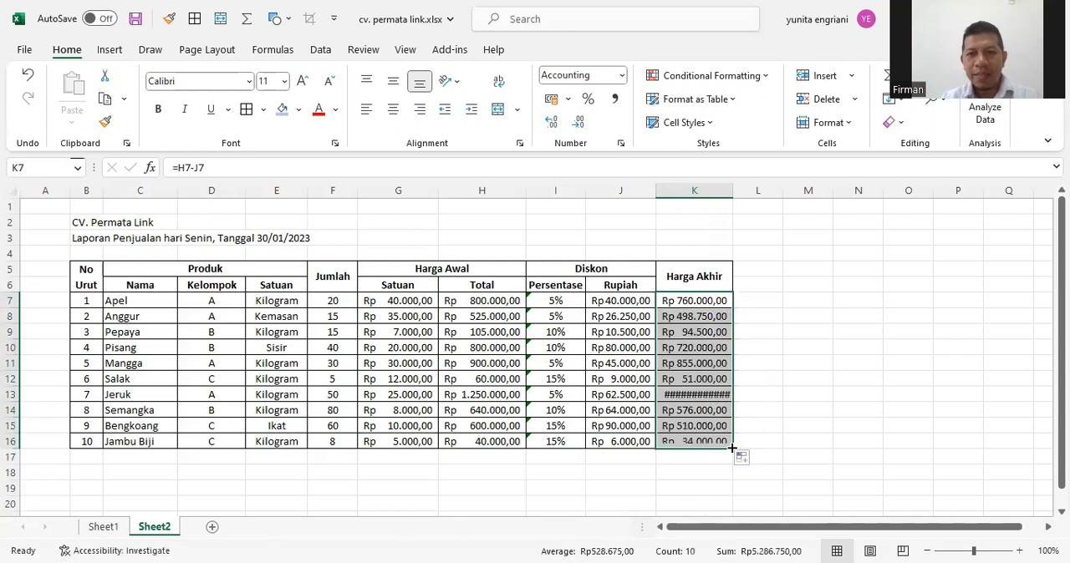
double_click(748, 198)
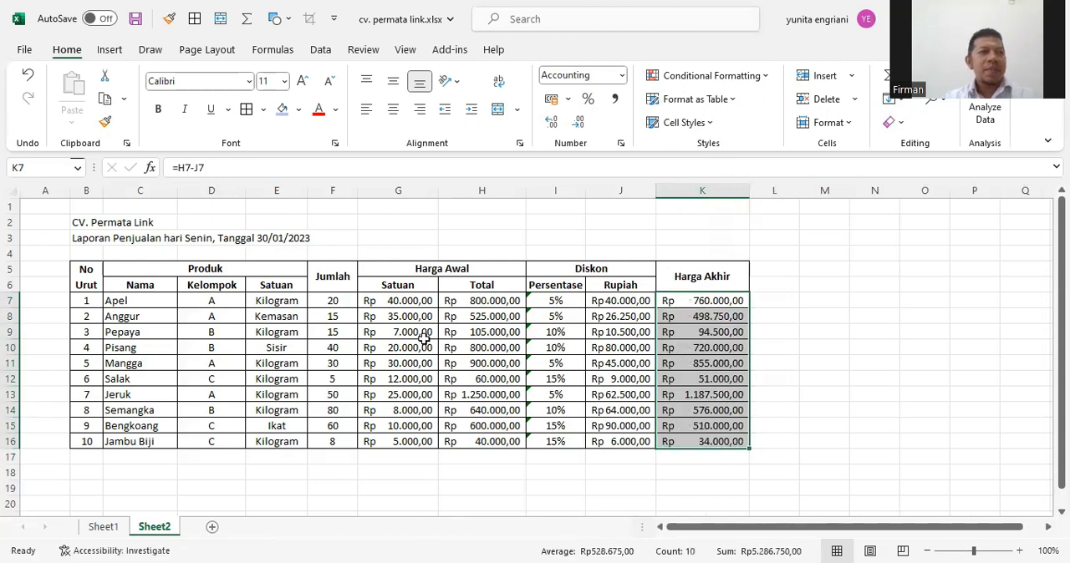
Enter the label Total penjualan in B17, directly below the last product row
scroll(425, 338, down, 1)
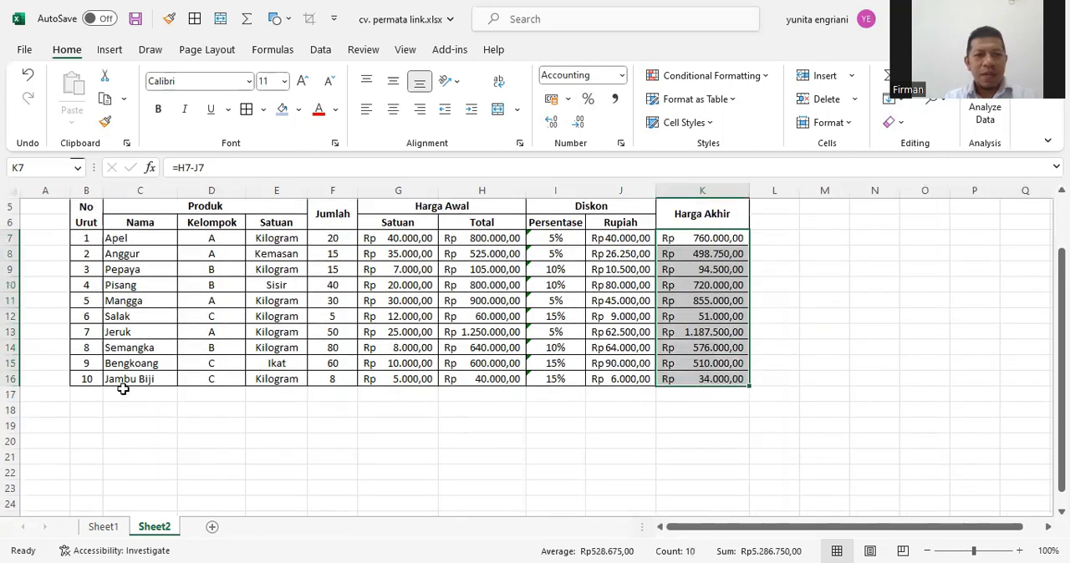
click(93, 394)
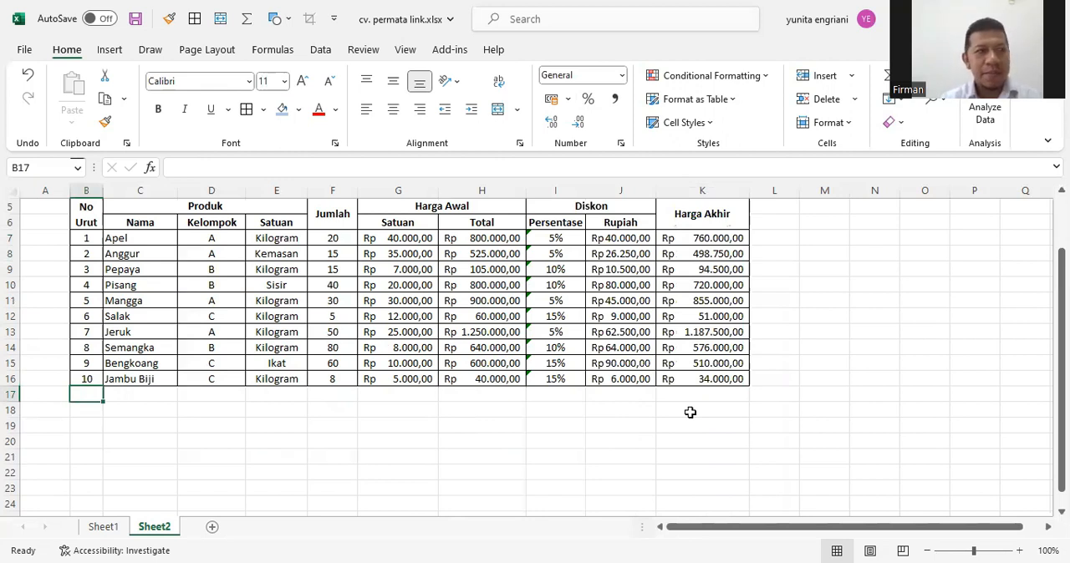
text(Tota)
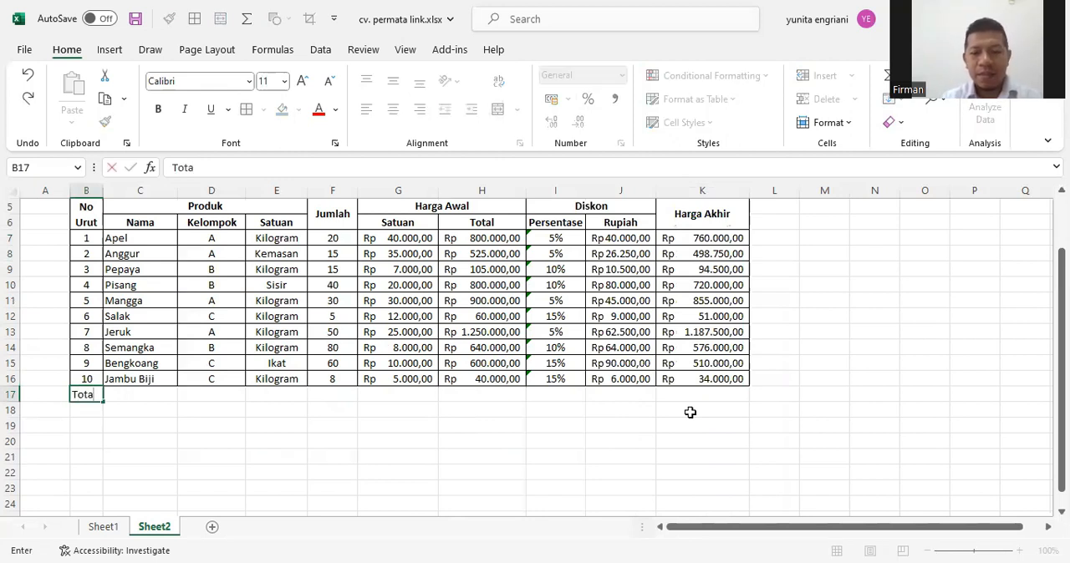
text(l penjualan)
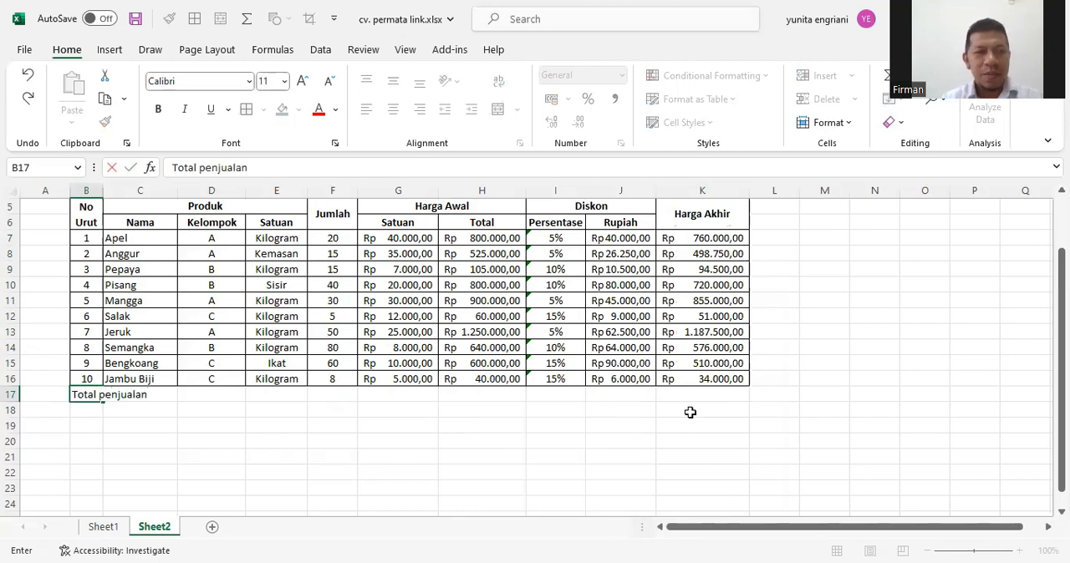
key(Return)
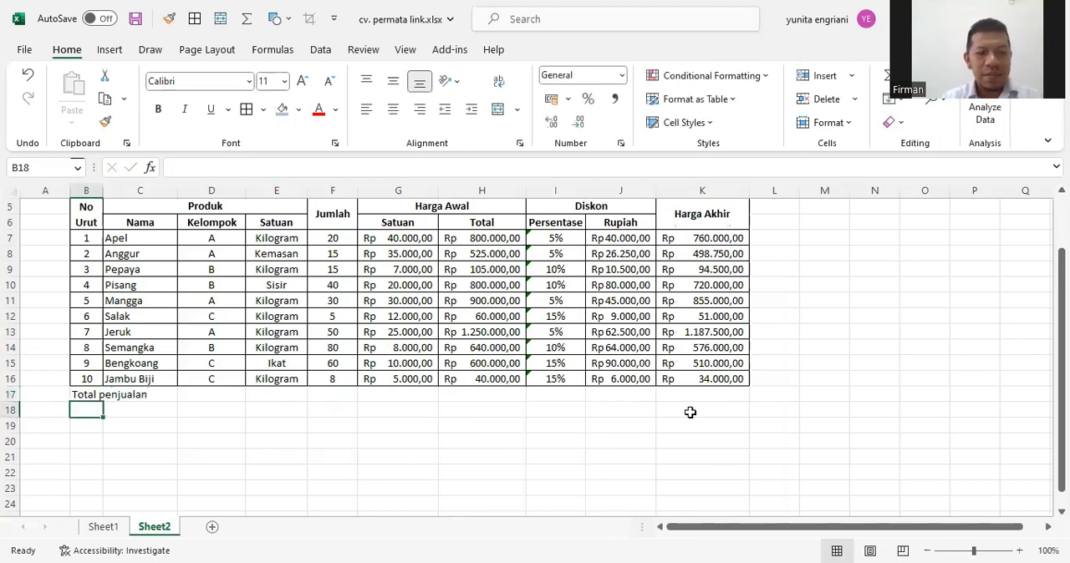
Add the labels Rata-rata penjualan in B18 and Jumlah data in B19
text(r)
text(Rata-ra)
text(ta penjualan)
key(Return)
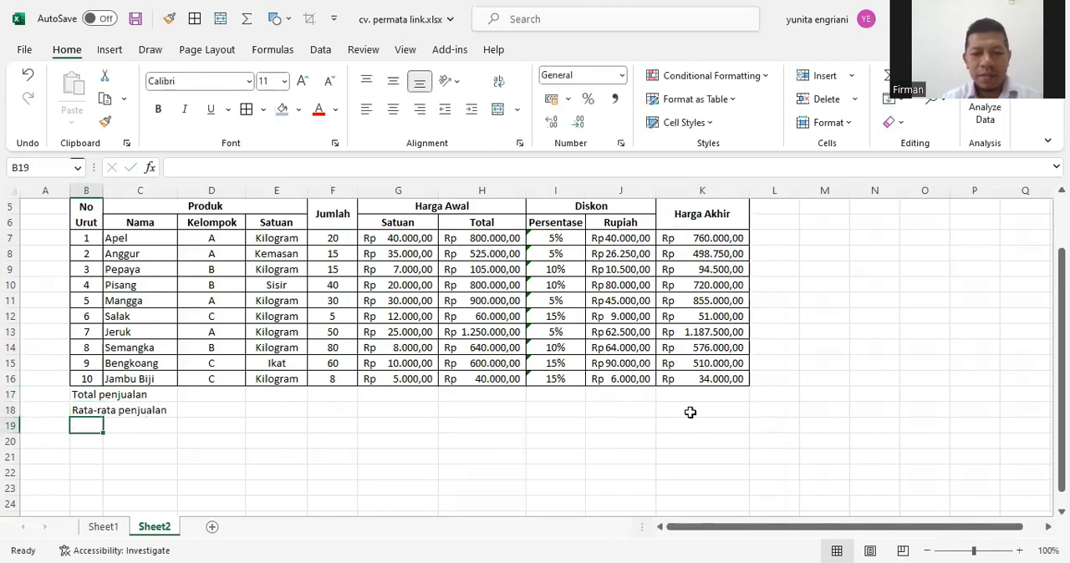
text(Jumlah data)
key(Return)
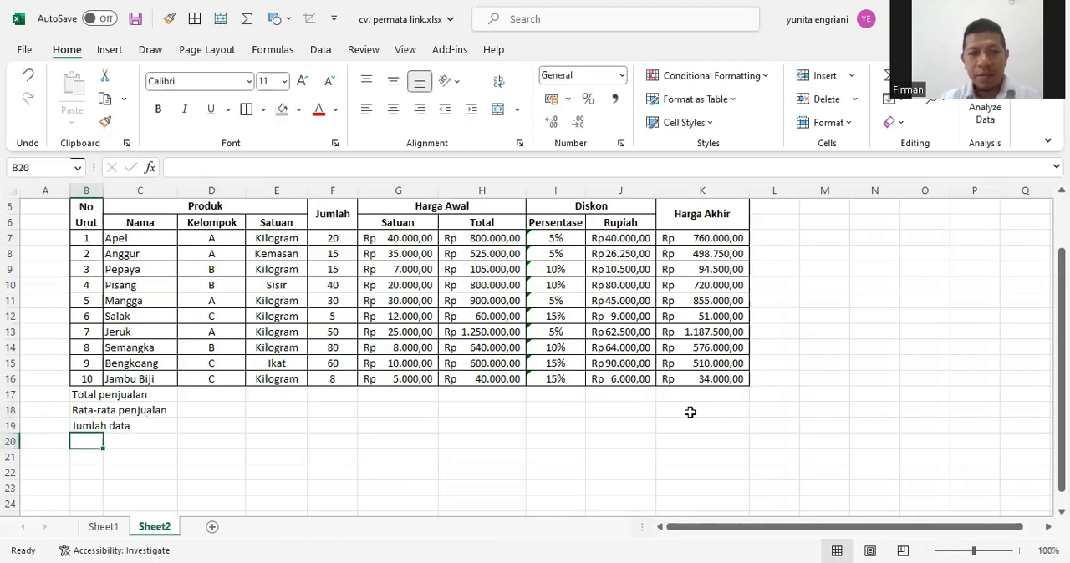
Add the labels Harga akhir tertinggi in B20 and Harga Akhir terendah in B21
text(Harga ak)
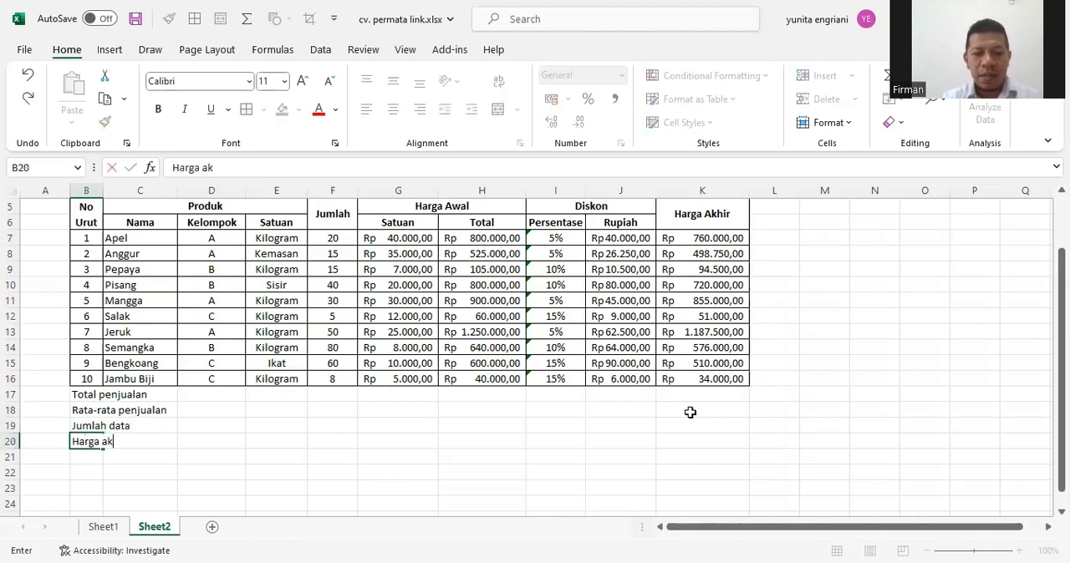
text(hir tertinggi)
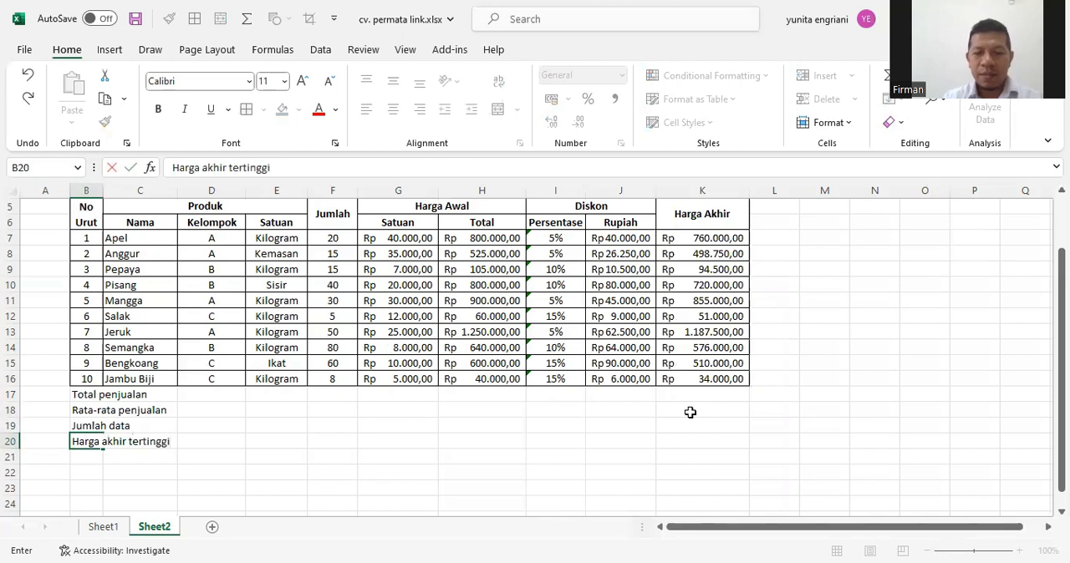
key(Return)
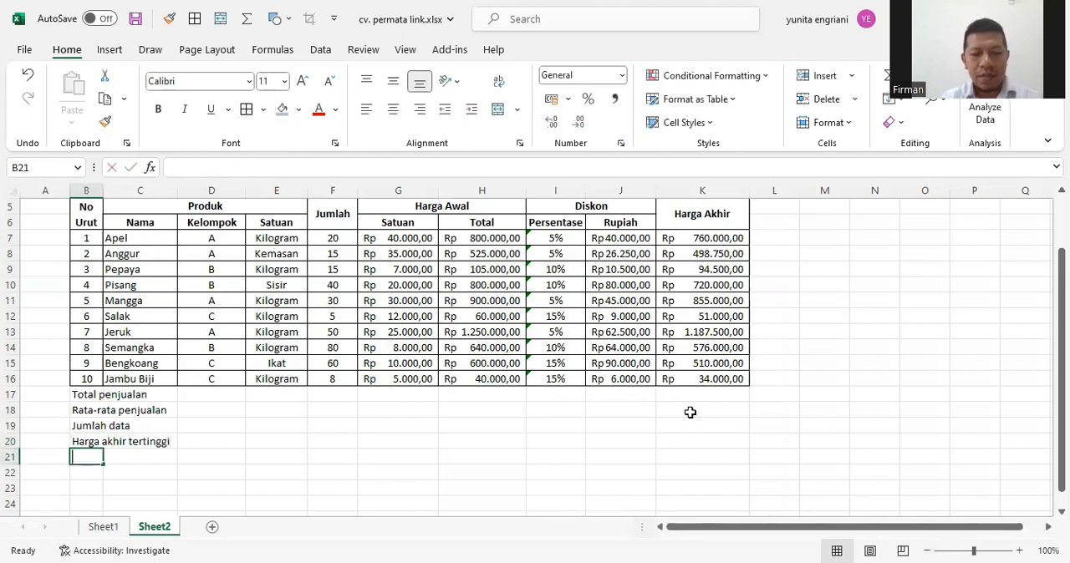
text(Hr)
text(arh)
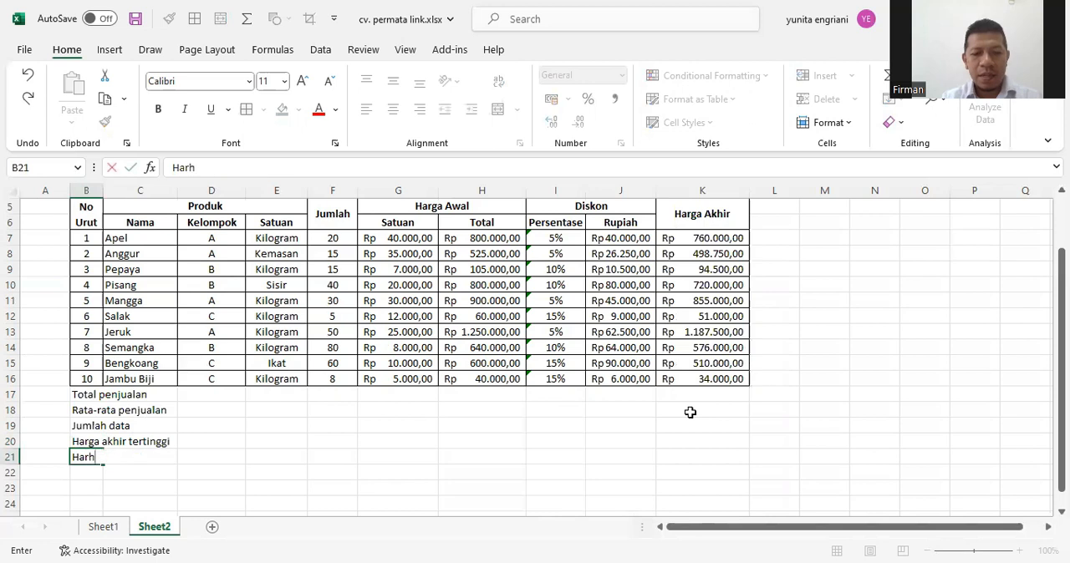
key(BackSpace)
text(ga )
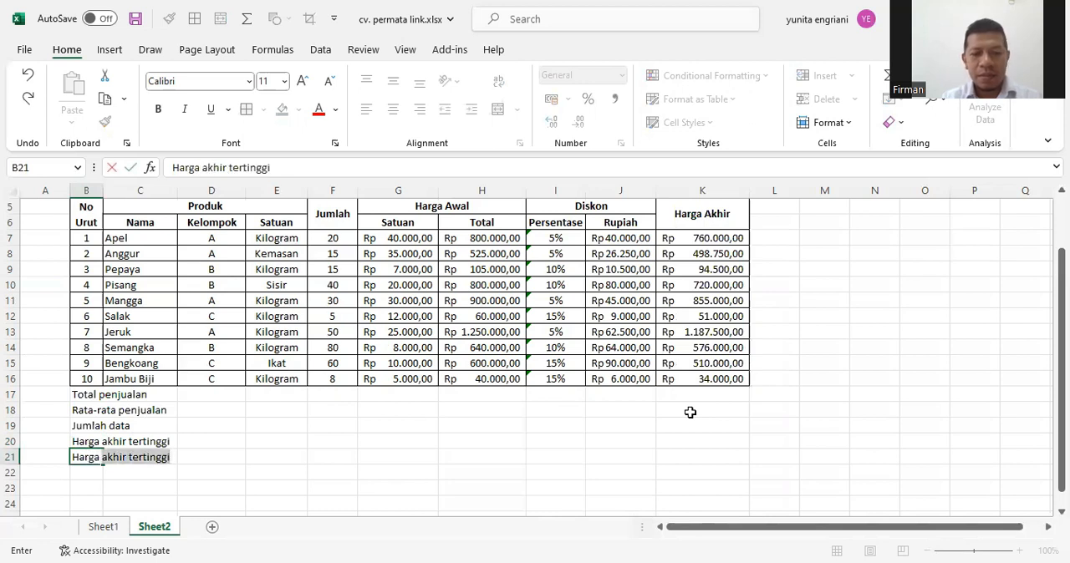
text(Akhir terendah)
key(Return)
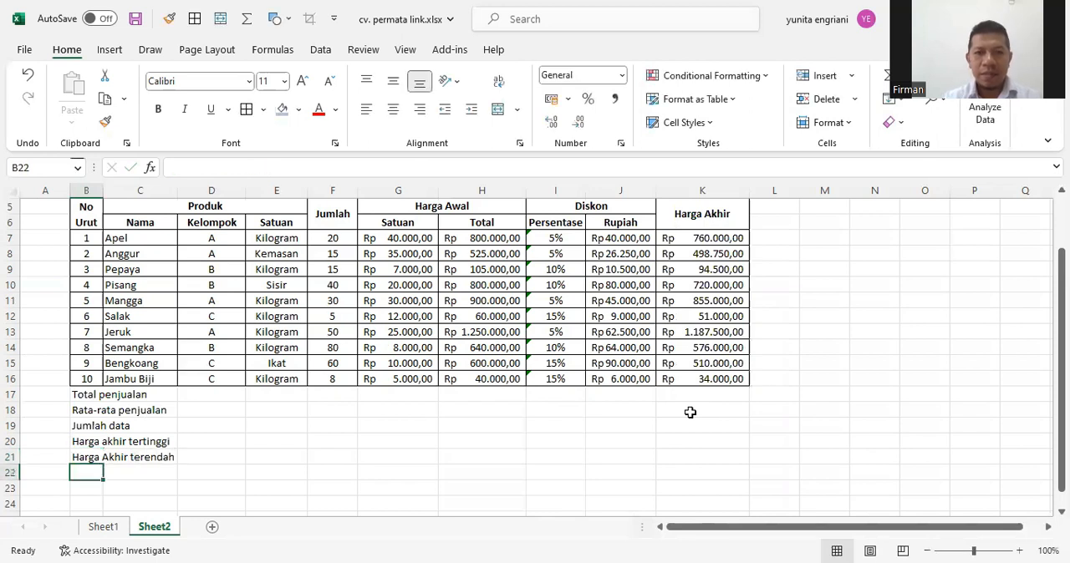
Merge and centre the Total penjualan, Rata-rata penjualan and Jumlah data labels across columns B to J, each in its own row
drag(81, 396, 603, 396)
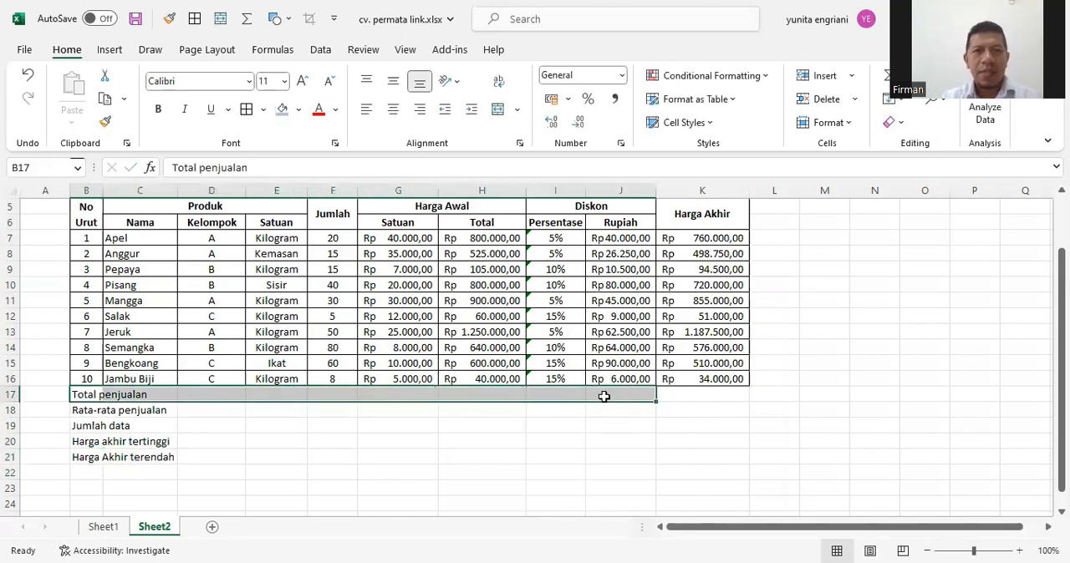
click(498, 108)
drag(84, 410, 619, 410)
click(498, 109)
drag(90, 428, 614, 421)
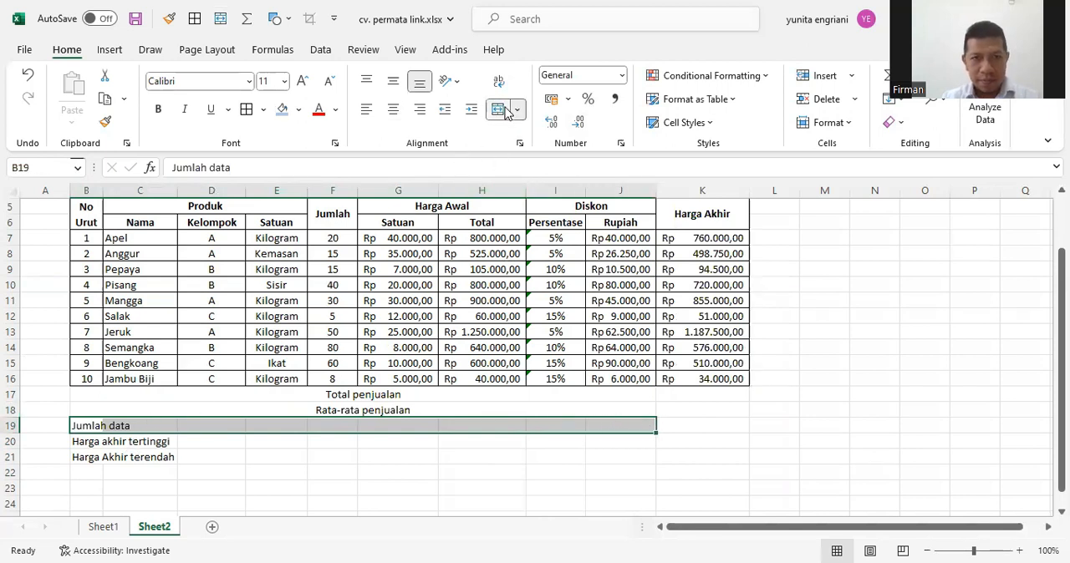
click(498, 109)
Merge and centre the Harga akhir tertinggi label across B20:J20 and the Harga Akhir terendah label across B21:J21
drag(112, 441, 432, 442)
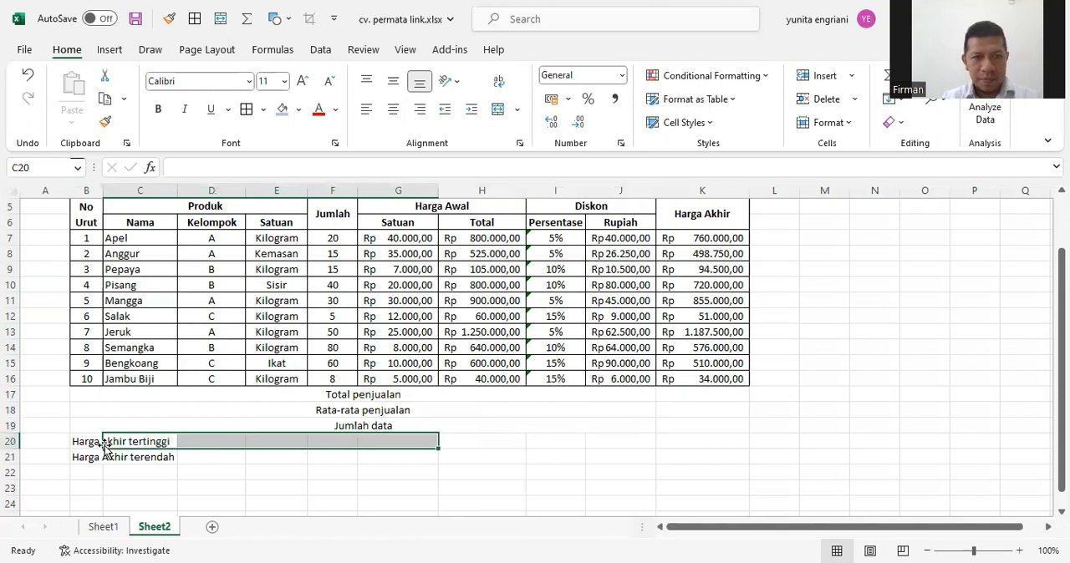
drag(86, 442, 621, 440)
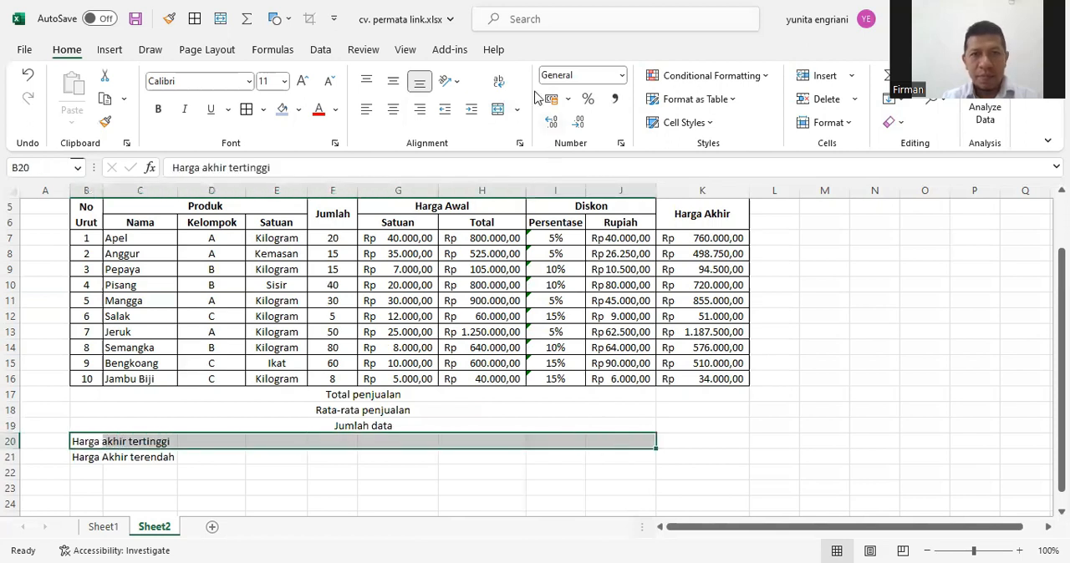
click(499, 108)
drag(77, 459, 607, 455)
click(504, 109)
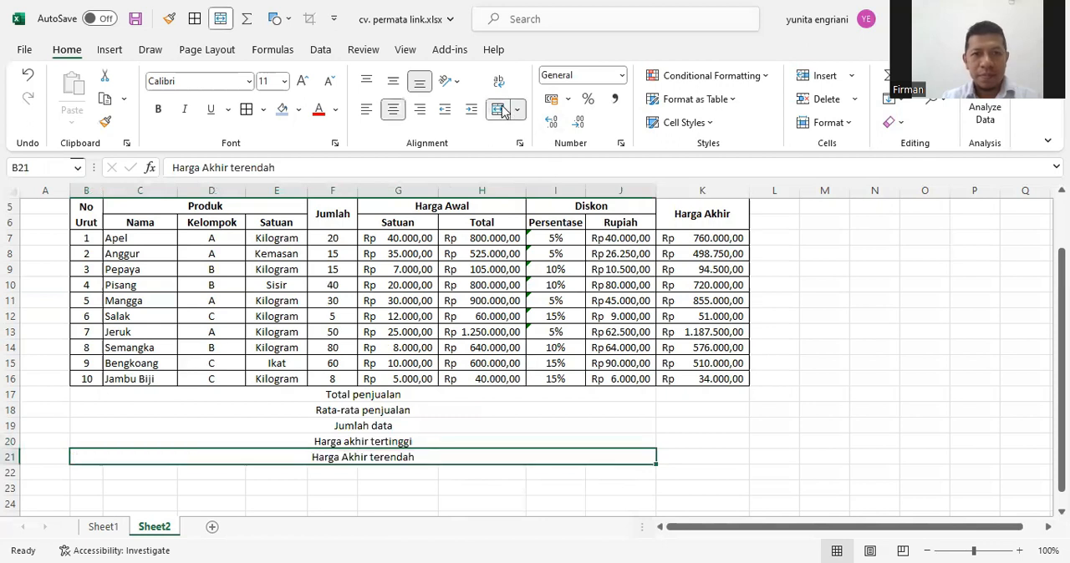
Calculate the sum of the Harga Akhir values K7:K16 in K17 and their average in K18
click(707, 398)
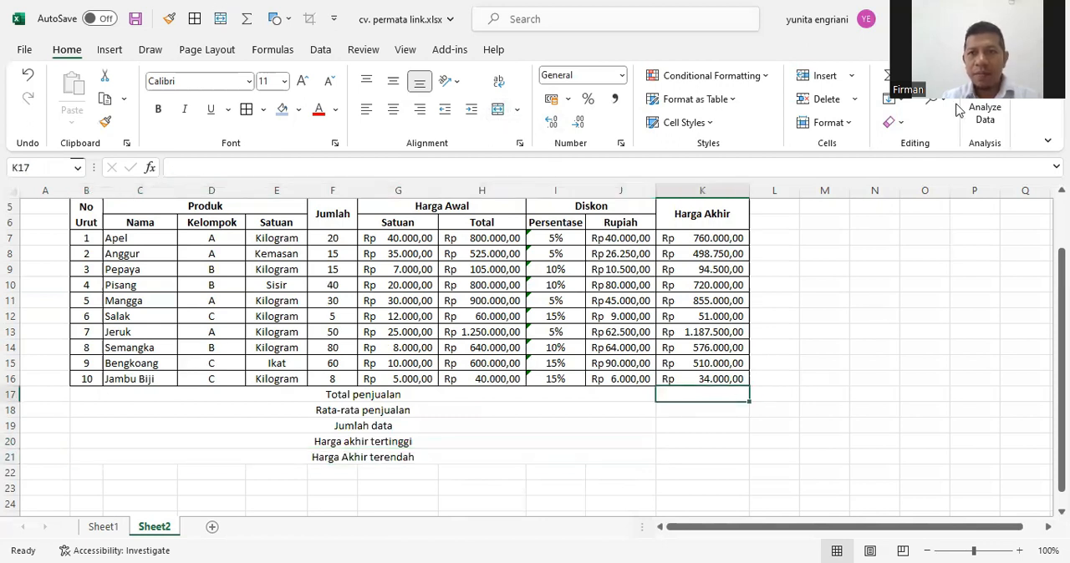
click(899, 75)
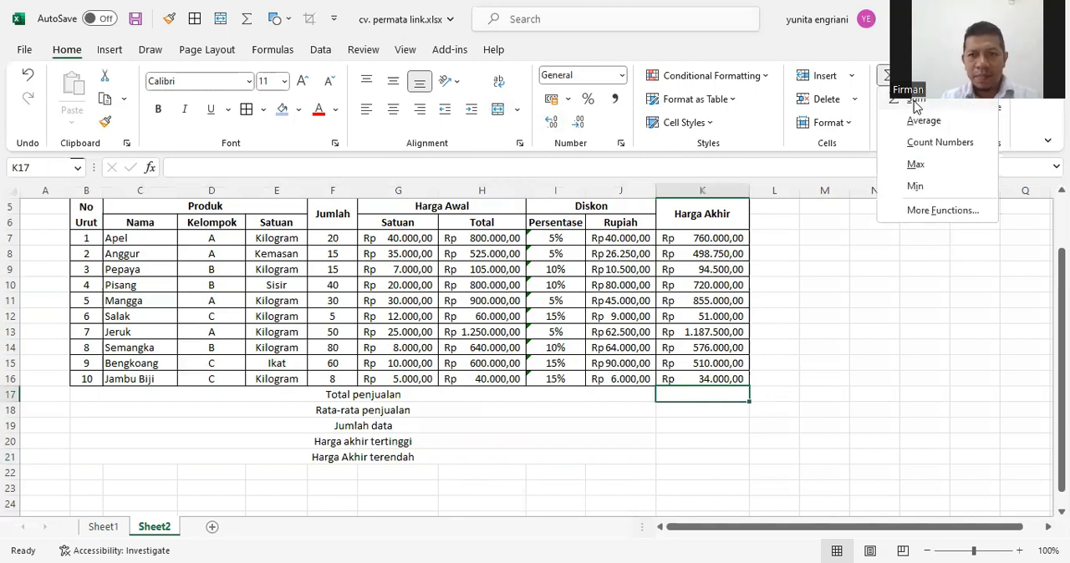
click(916, 107)
drag(716, 242, 743, 386)
key(Return)
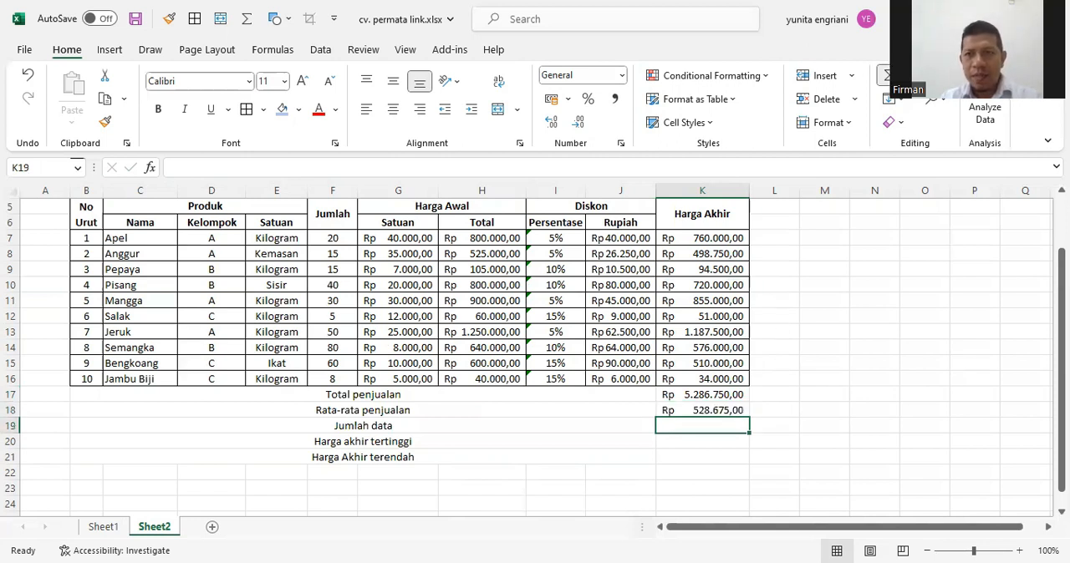
Fill K19, K20 and K21 with the count, maximum and minimum of the Harga Akhir values in K7:K16
click(901, 76)
click(933, 144)
drag(703, 242, 707, 377)
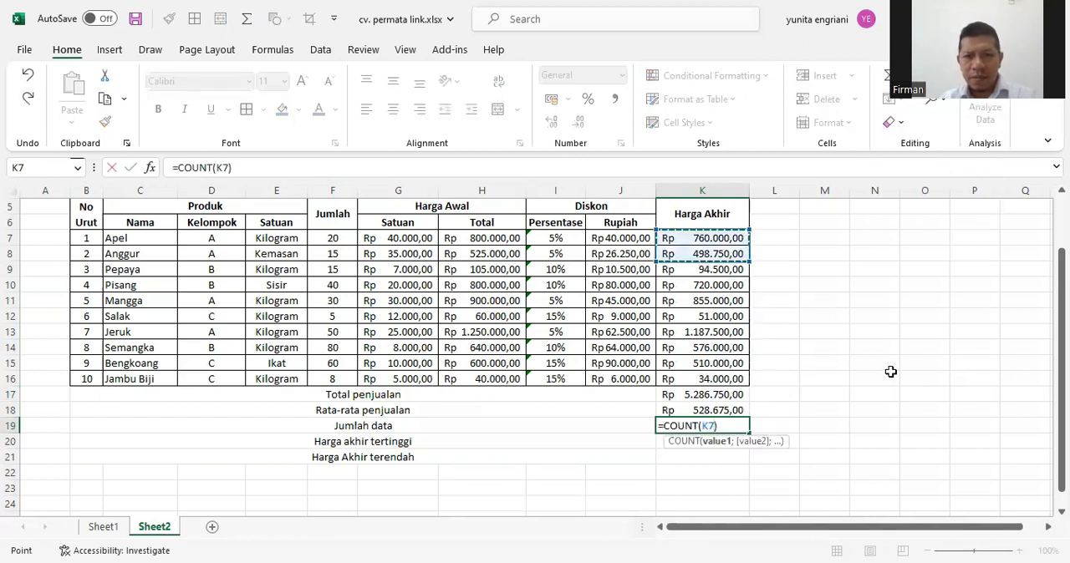
key(Return)
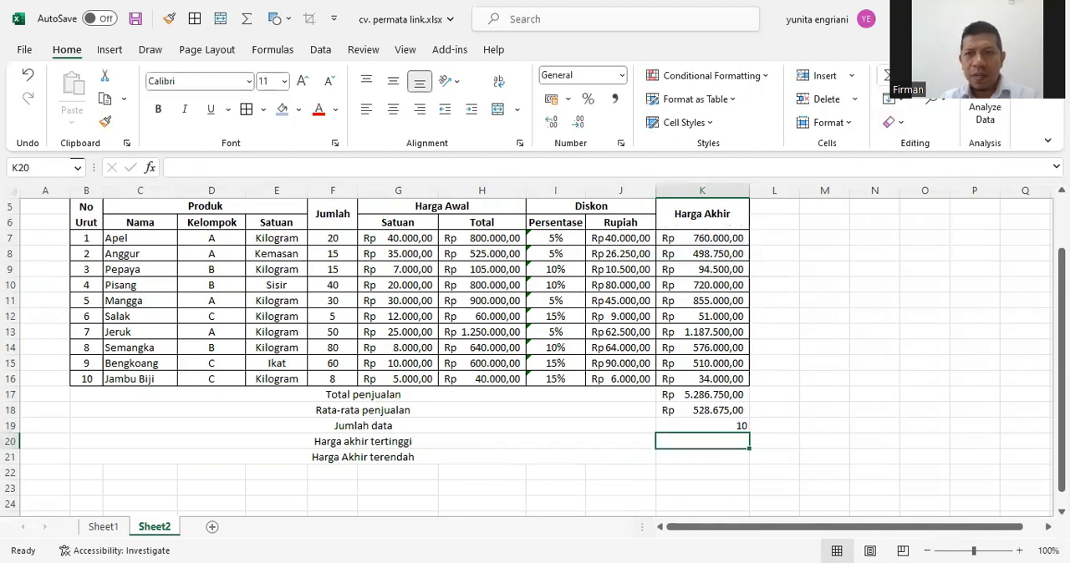
click(901, 75)
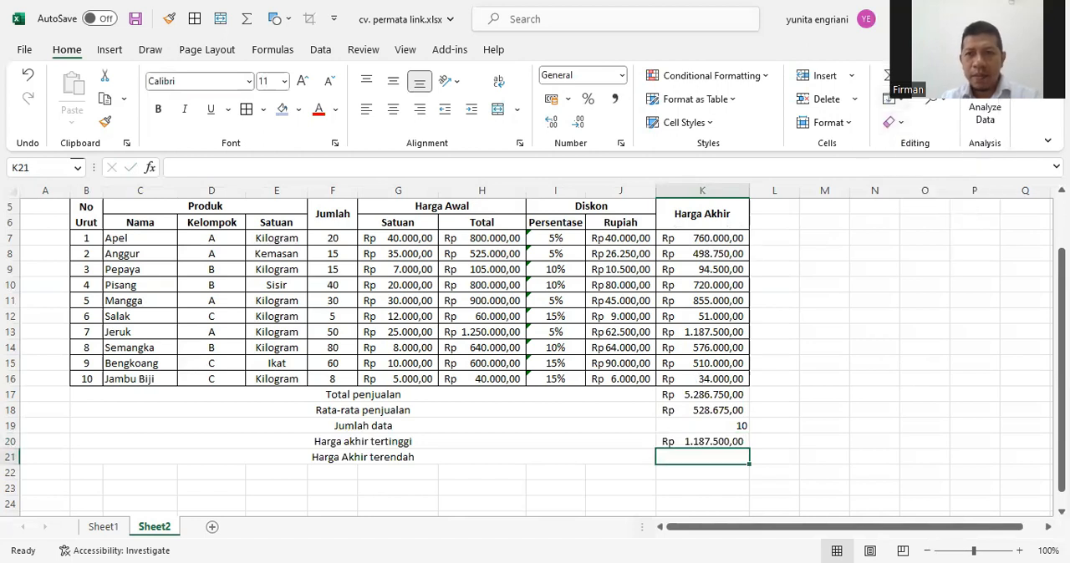
click(901, 75)
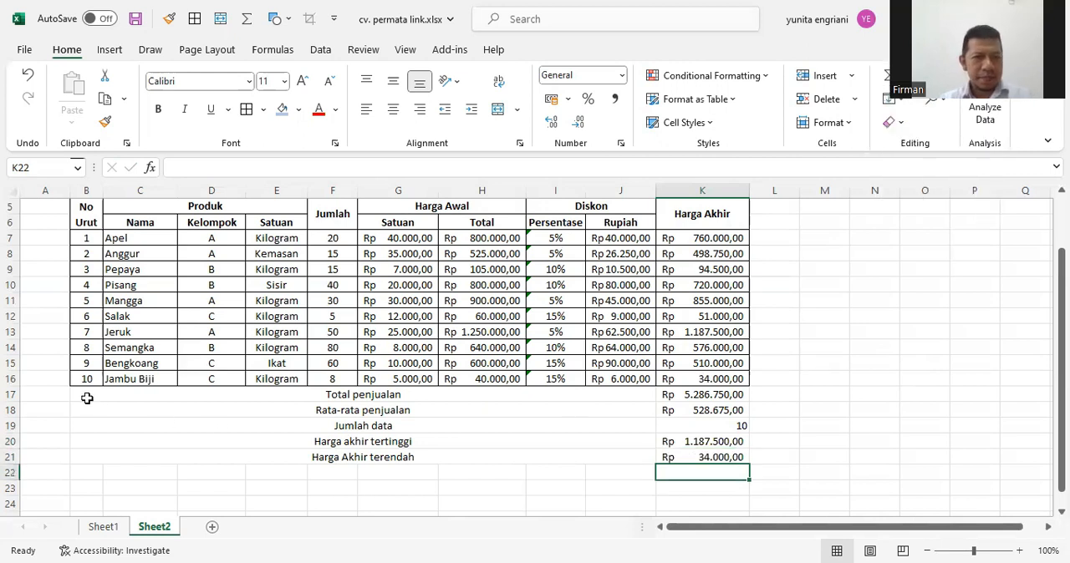
Apply all borders to the summary rows B17:K21
drag(86, 397, 697, 459)
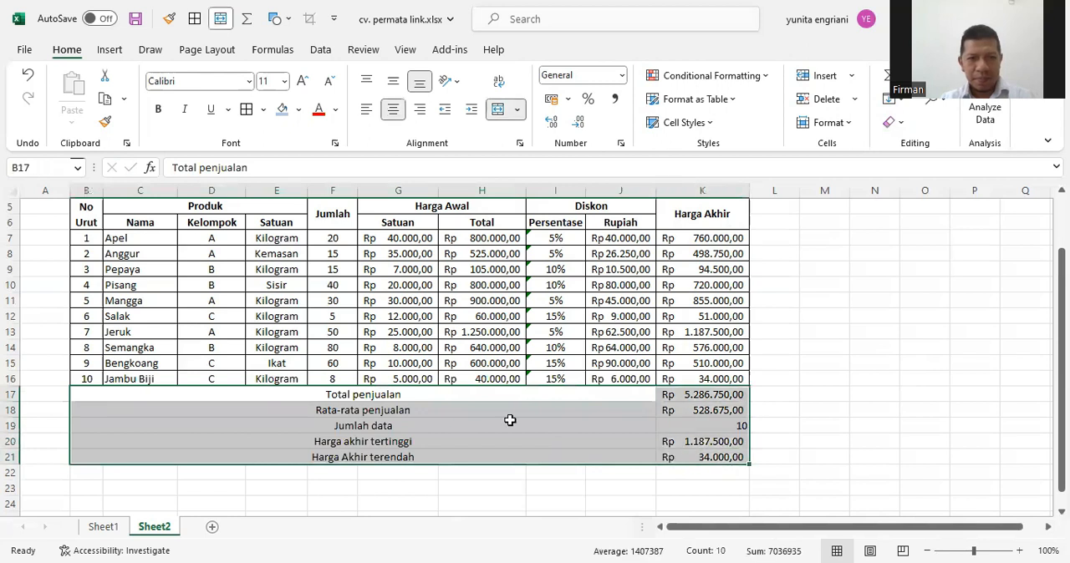
click(247, 109)
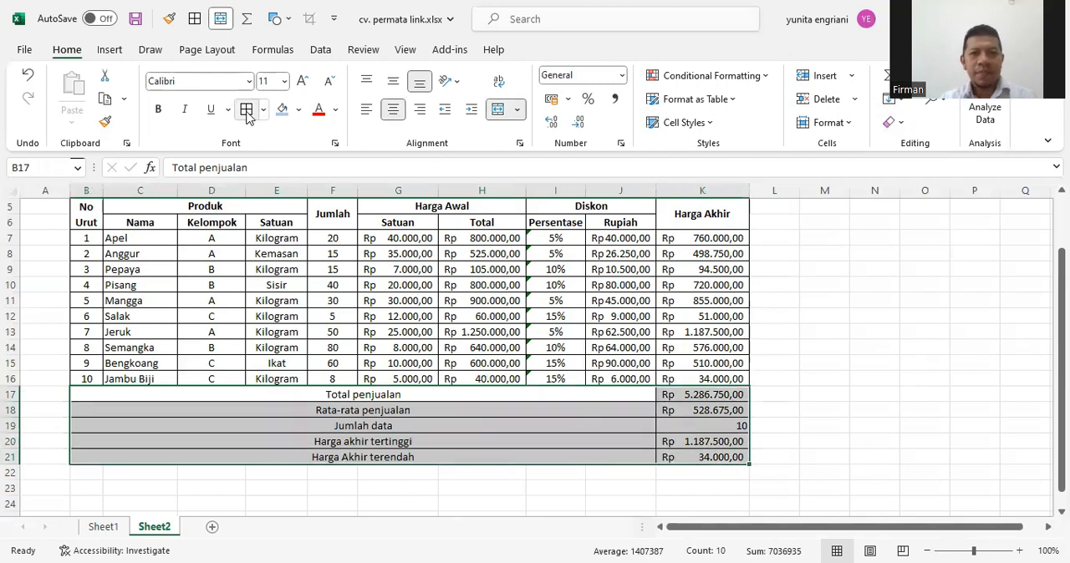
Merge and centre the company title across B2:K2 and the report title across B3:K3
scroll(471, 423, up, 2)
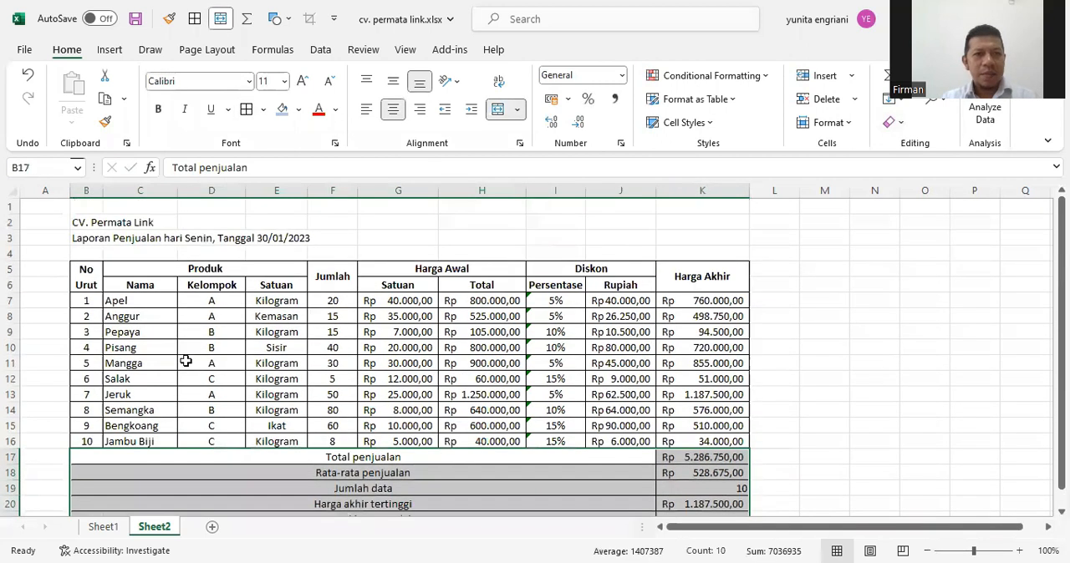
drag(83, 224, 681, 222)
click(497, 109)
drag(76, 240, 663, 241)
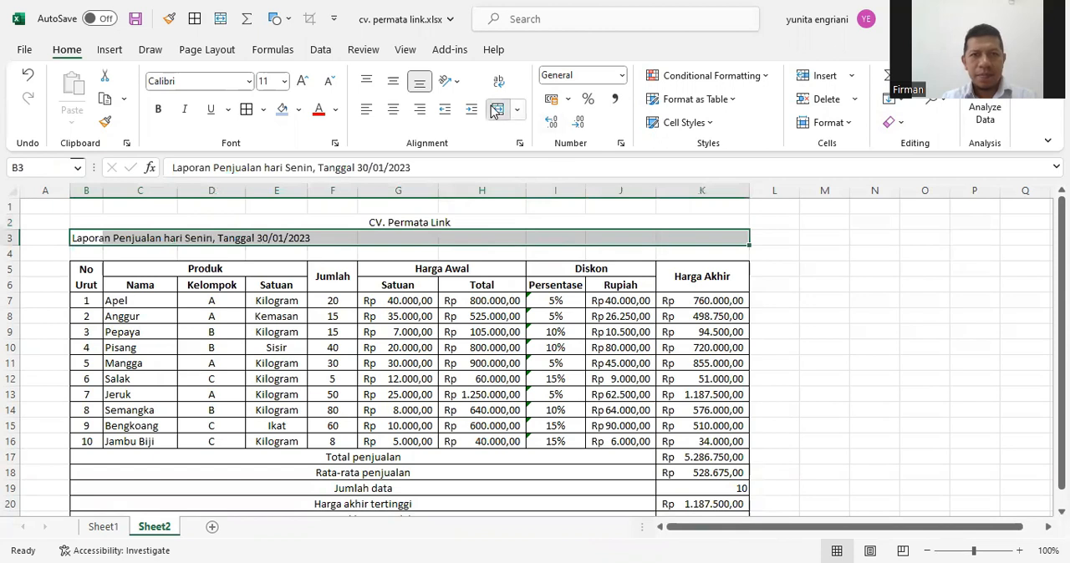
click(497, 109)
Format both title rows in B2:K3 as bold 16-point text with a light grey fill
drag(425, 222, 418, 237)
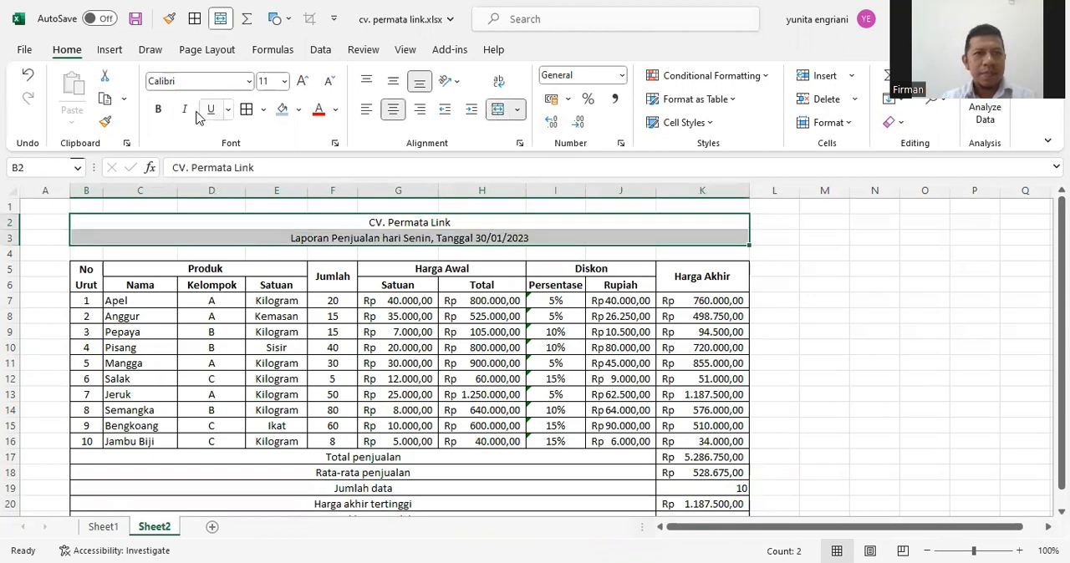
click(284, 81)
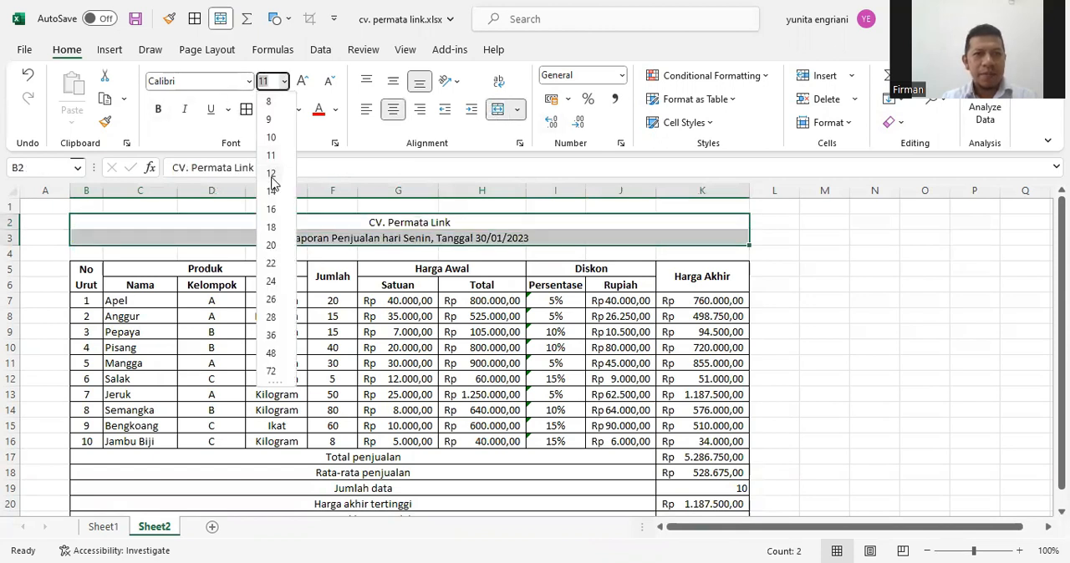
click(271, 209)
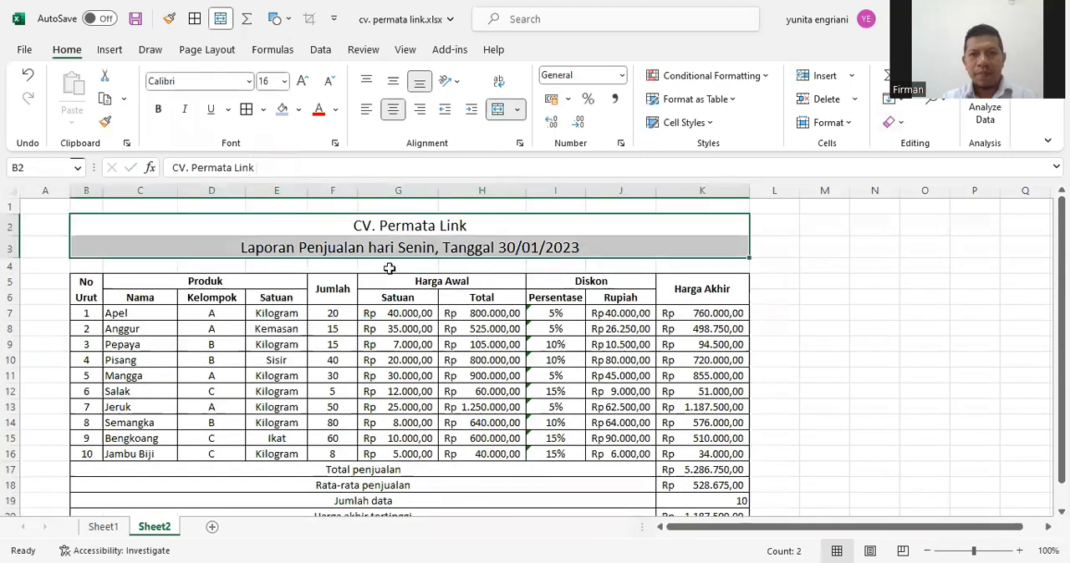
click(159, 109)
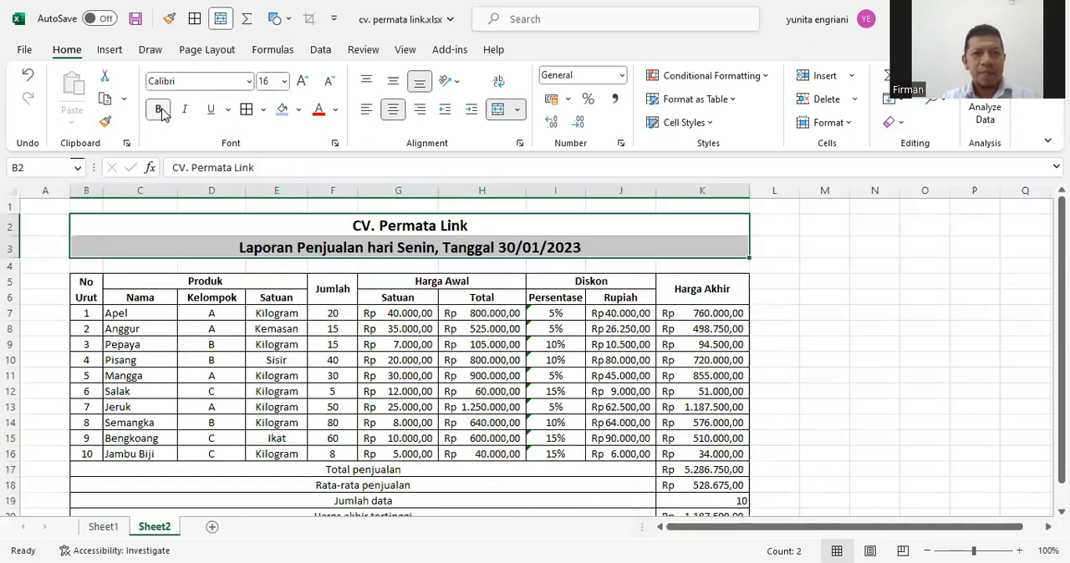
click(298, 110)
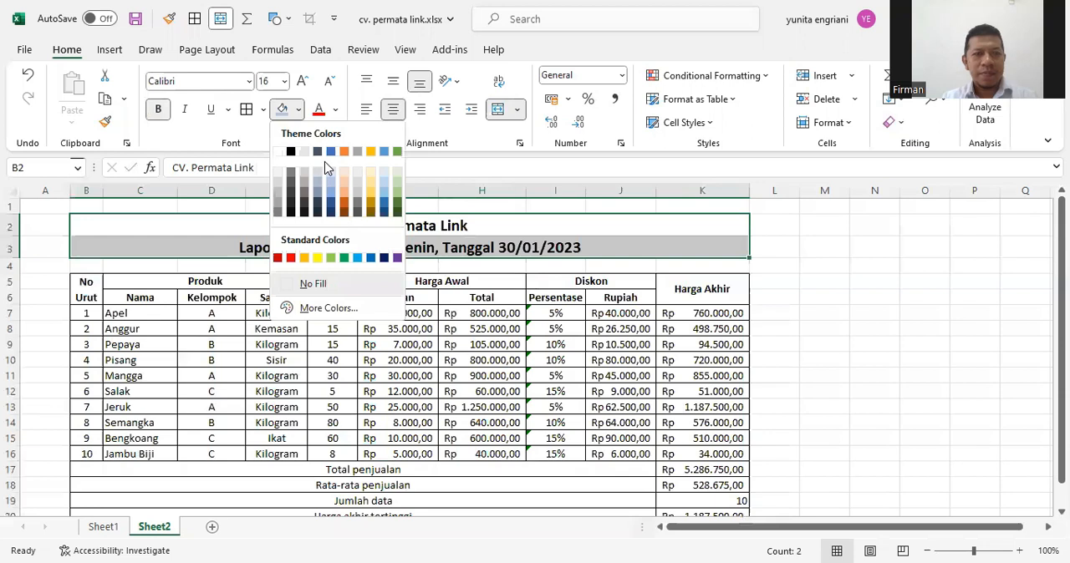
click(279, 183)
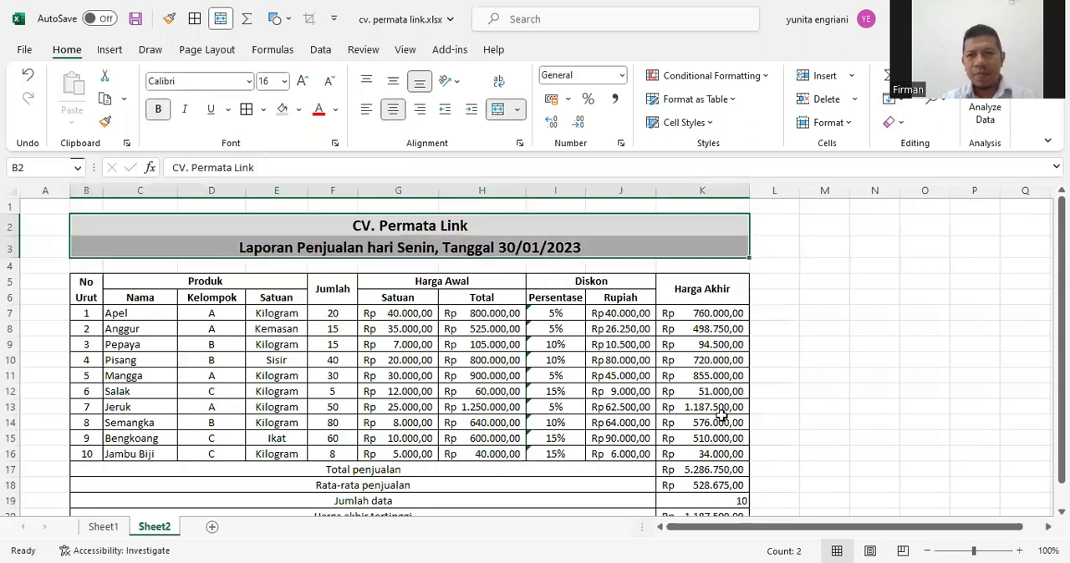
Apply outside borders around the two title rows in B2:K3
click(819, 437)
drag(294, 232, 253, 247)
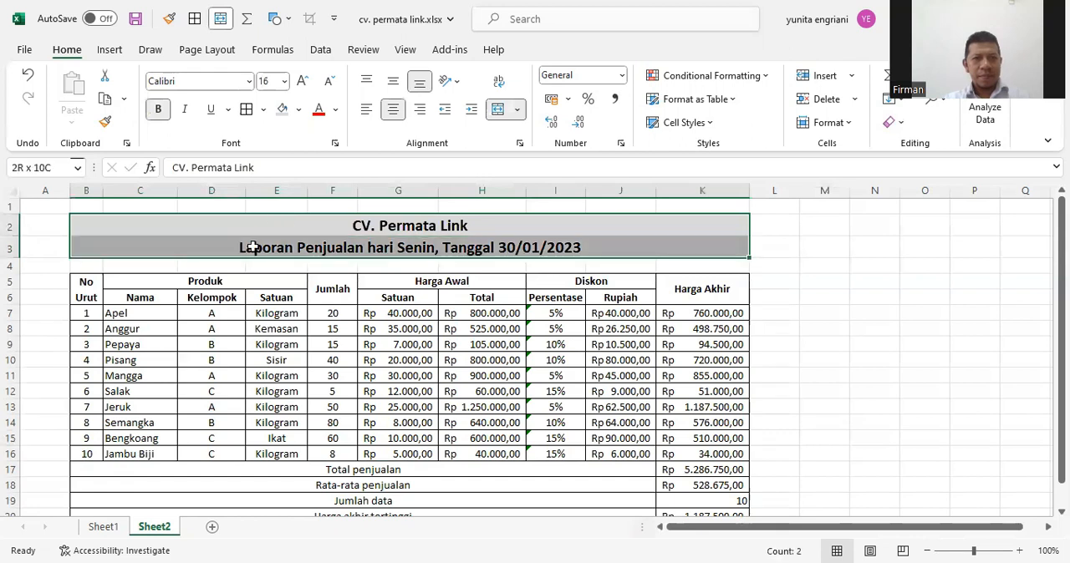
click(263, 110)
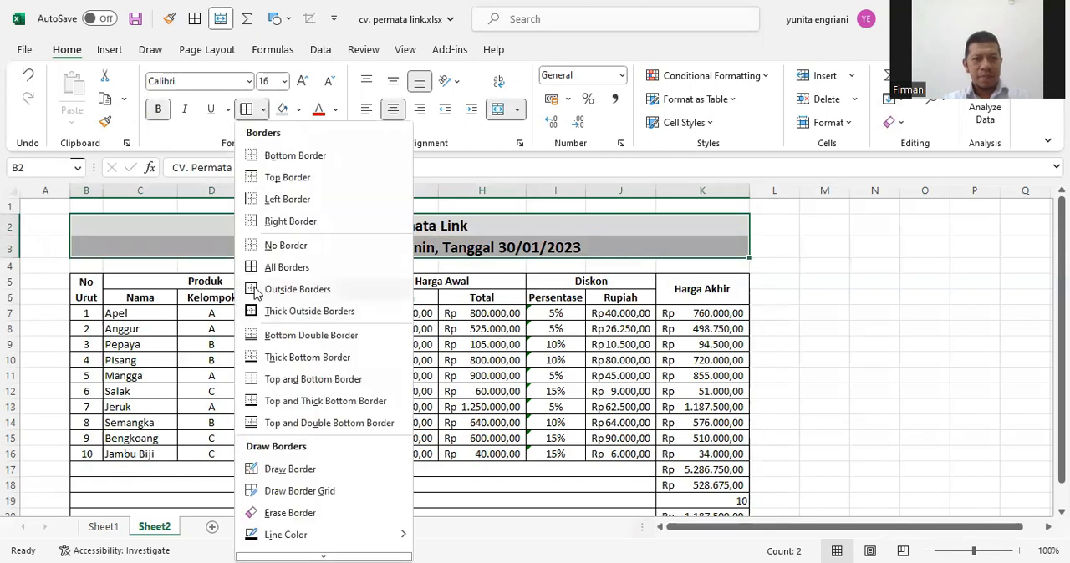
click(297, 289)
click(886, 468)
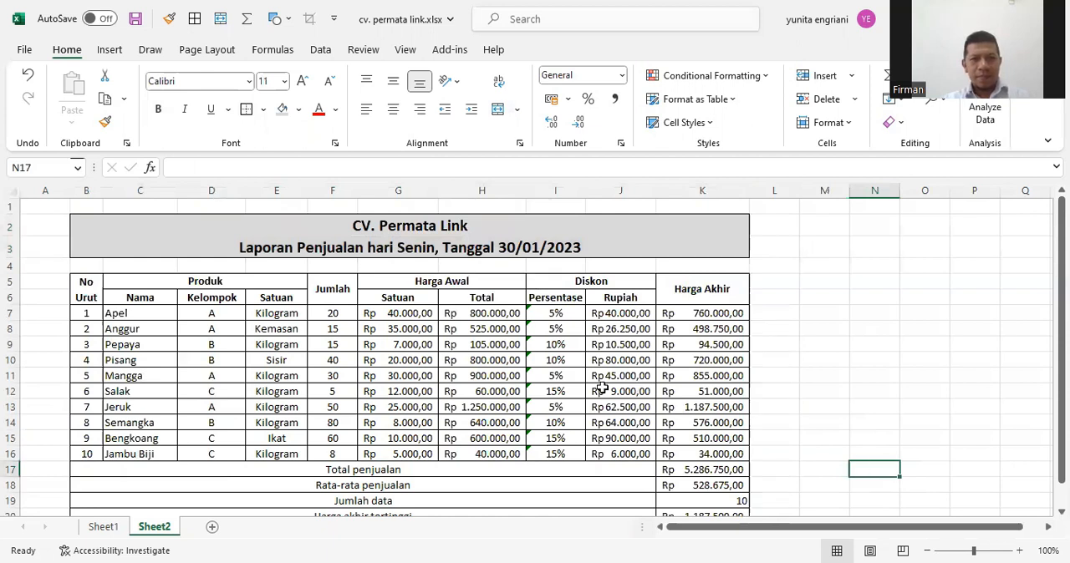
Fill the calculated cells H7:K16 and the summary values K17:K21 with light blue
drag(469, 311, 695, 457)
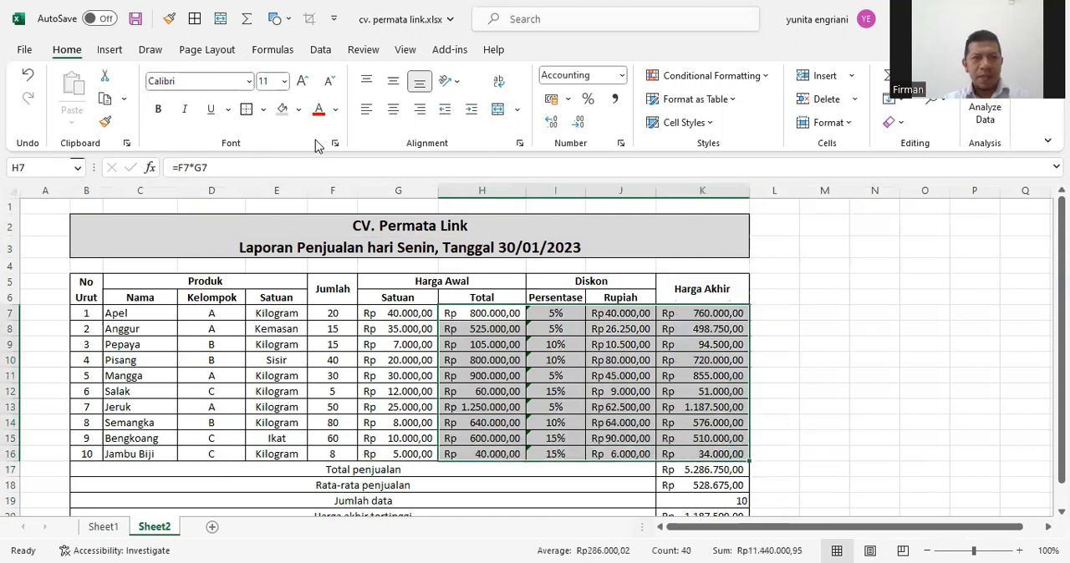
click(299, 109)
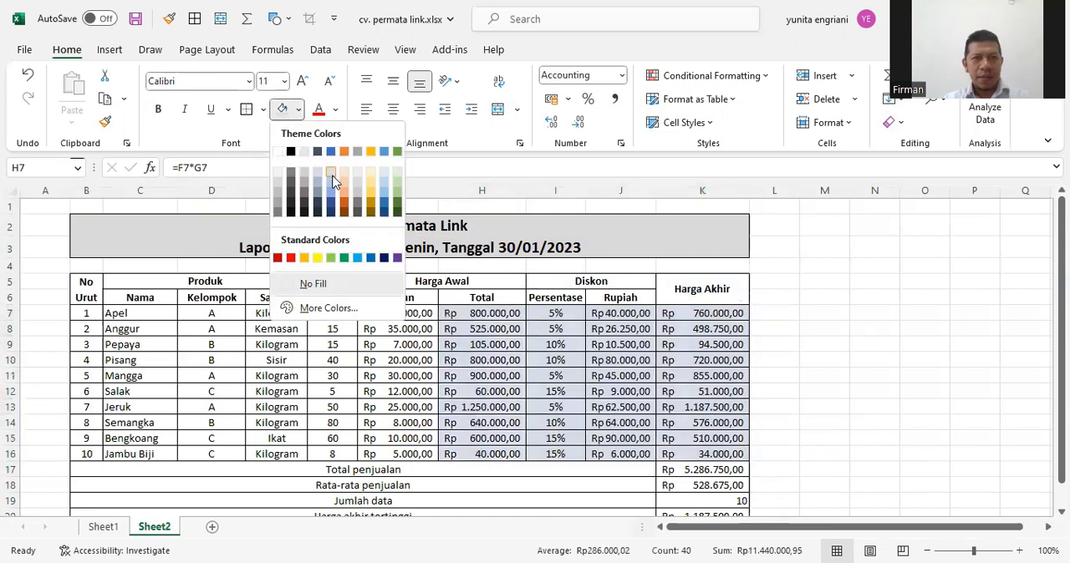
scroll(704, 393, down, 2)
drag(697, 406, 697, 468)
click(284, 109)
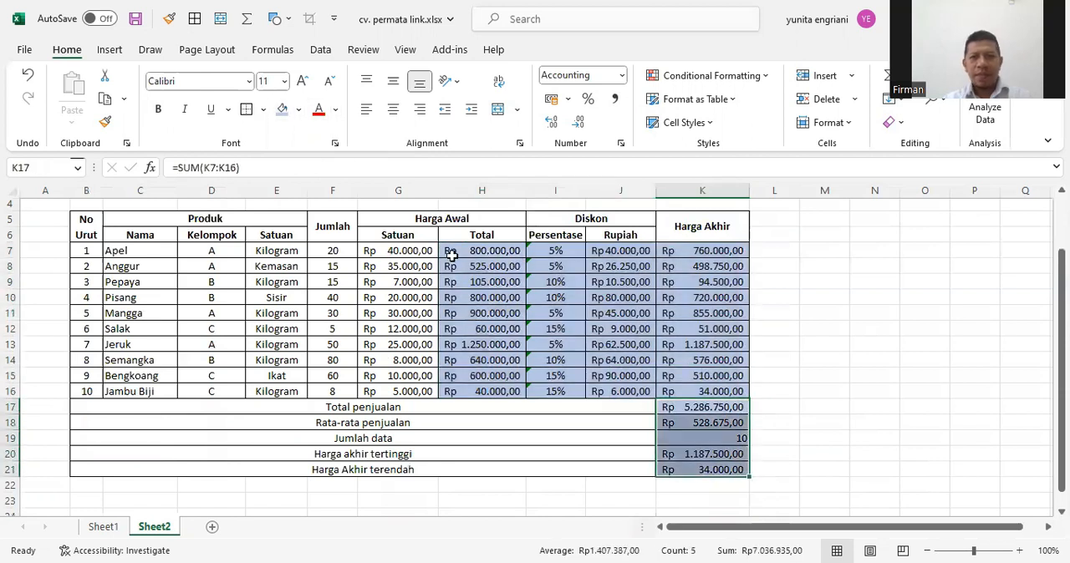
Fill the table header rows B5:K6 with light grey
scroll(452, 257, up, 2)
drag(700, 288, 97, 288)
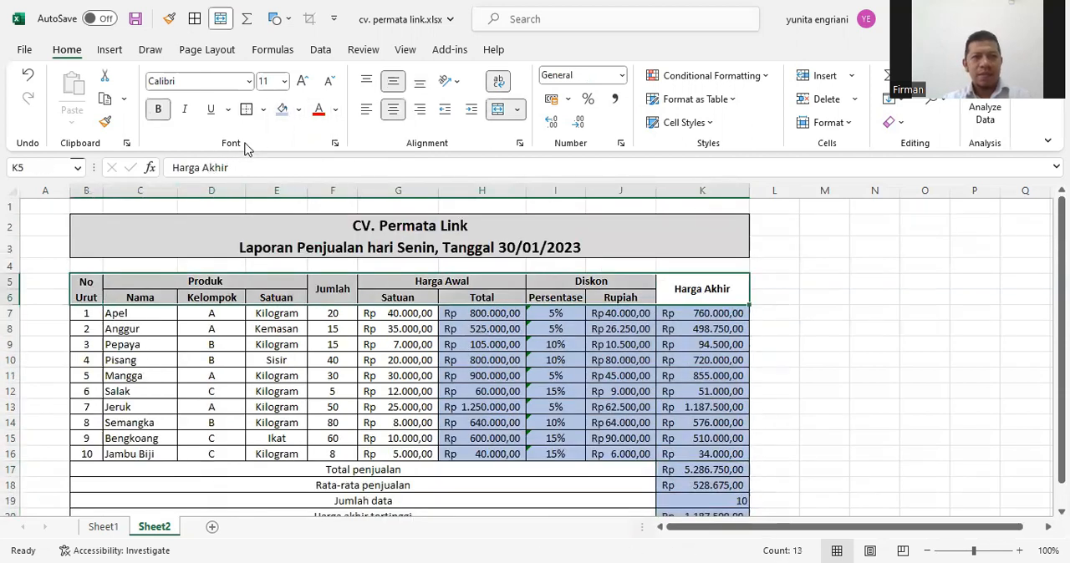
click(297, 109)
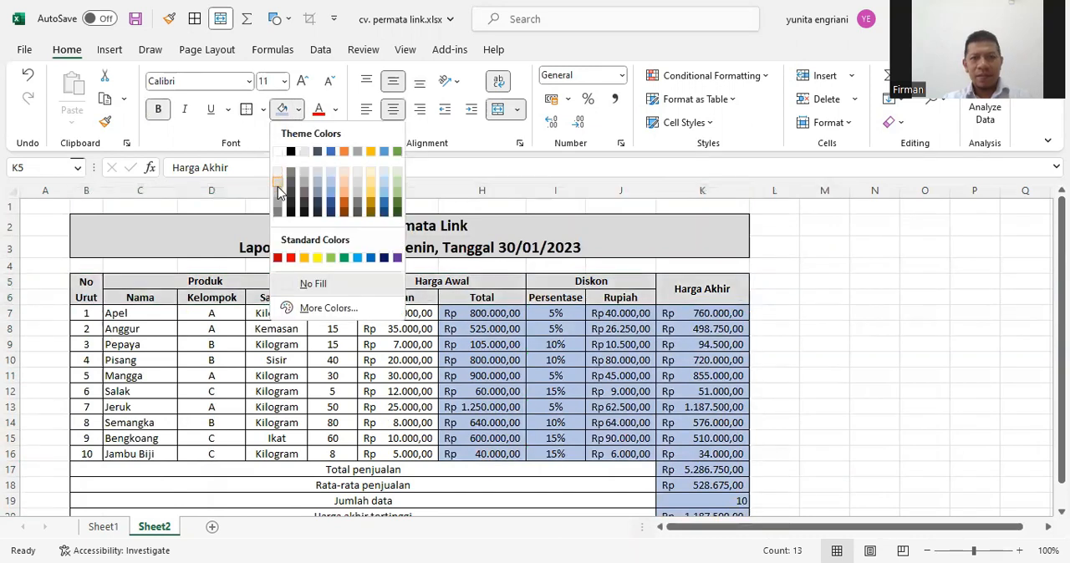
click(277, 186)
click(853, 404)
Make the summary labels and values in B17:K21 bold
scroll(852, 403, down, 1)
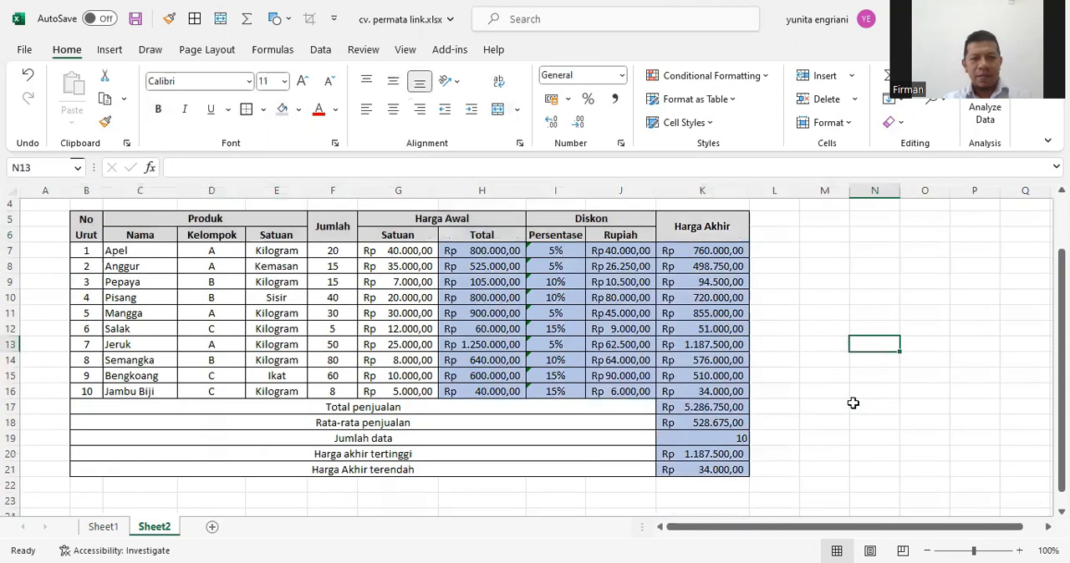
drag(379, 408, 676, 469)
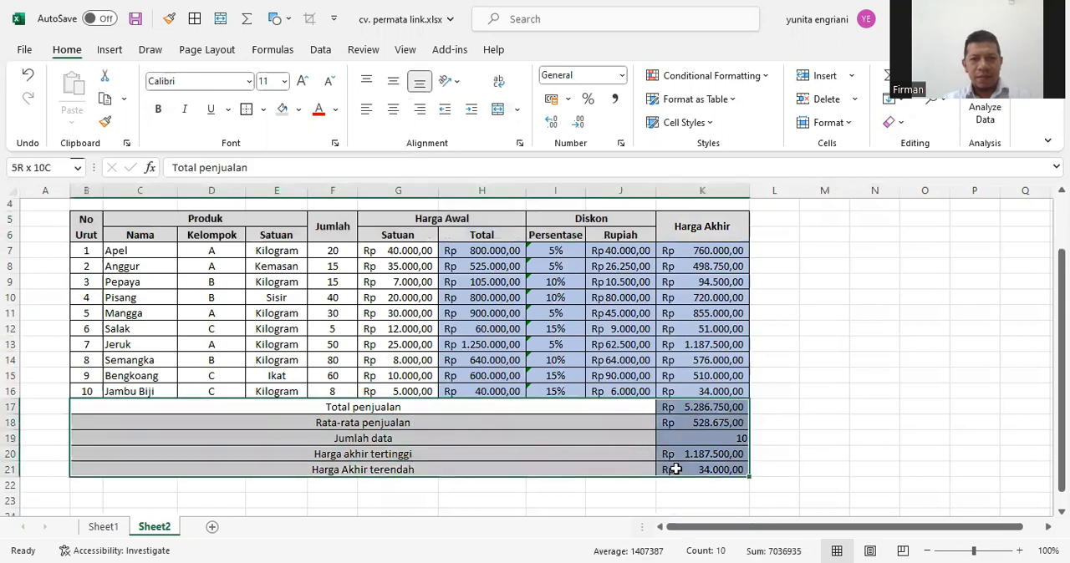
click(160, 112)
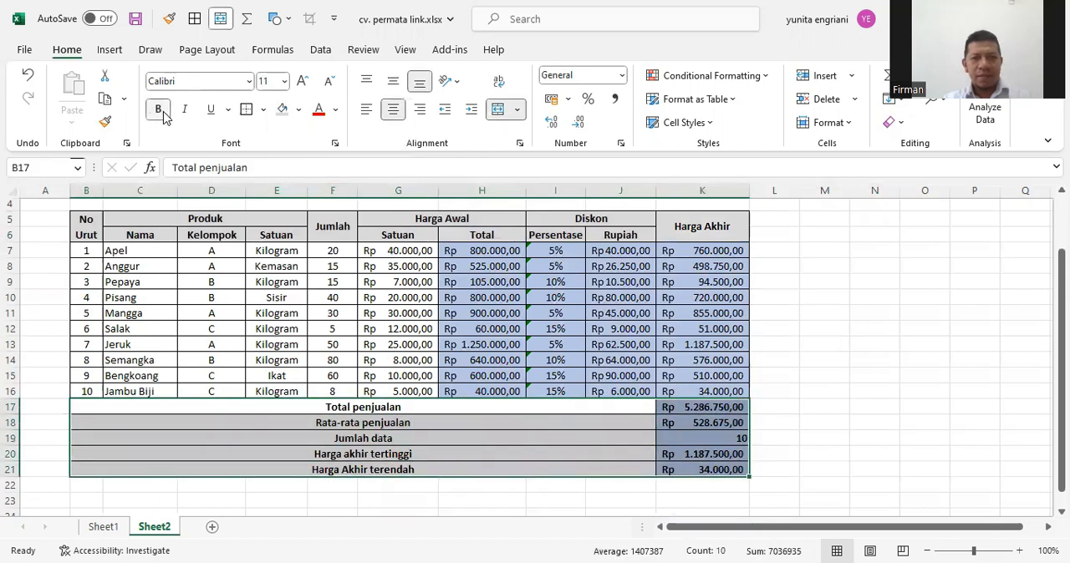
click(854, 423)
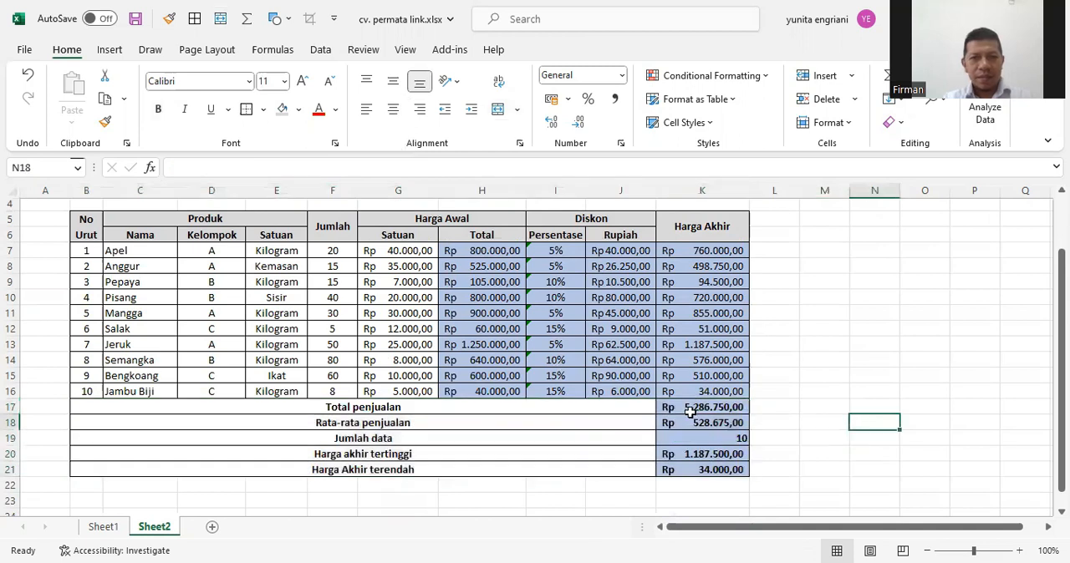
scroll(565, 401, up, 1)
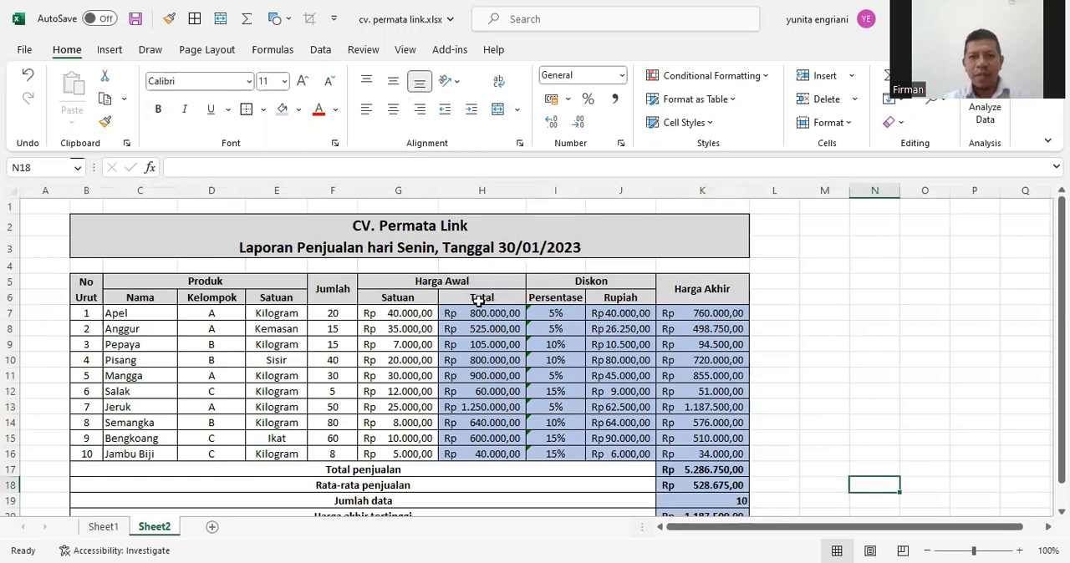
scroll(477, 299, down, 1)
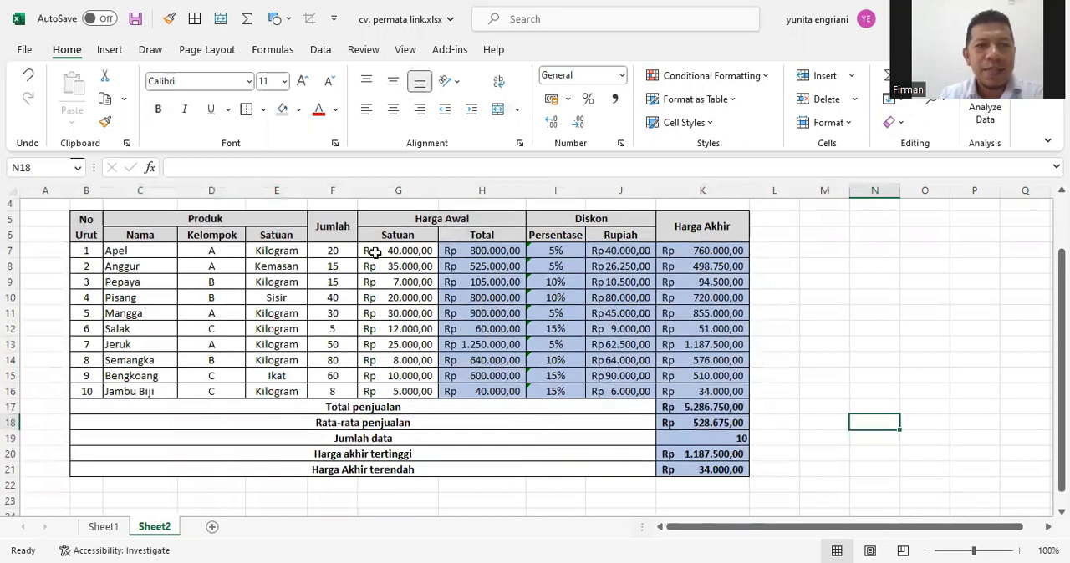
scroll(374, 252, up, 1)
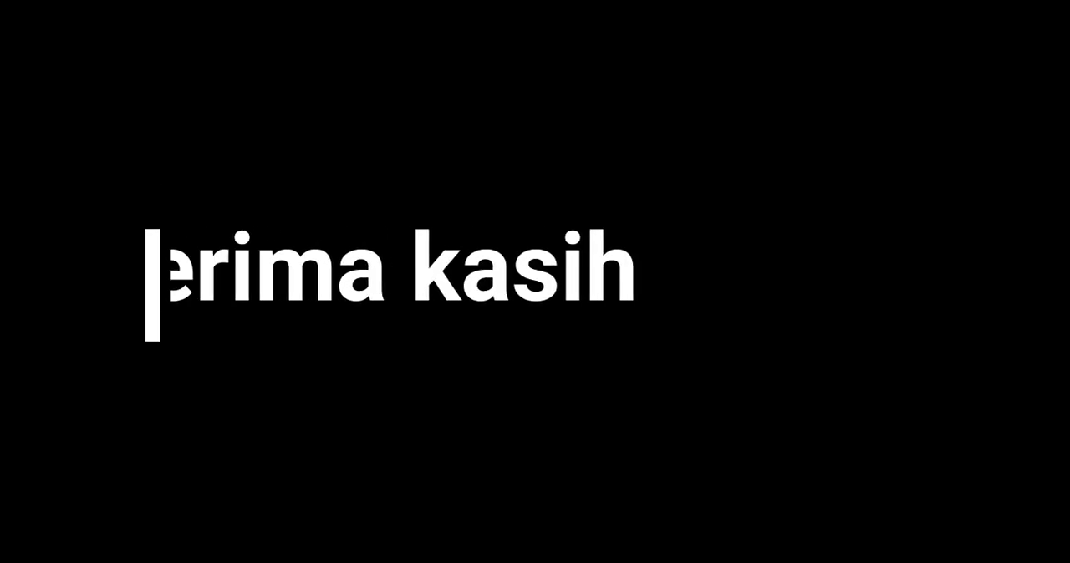